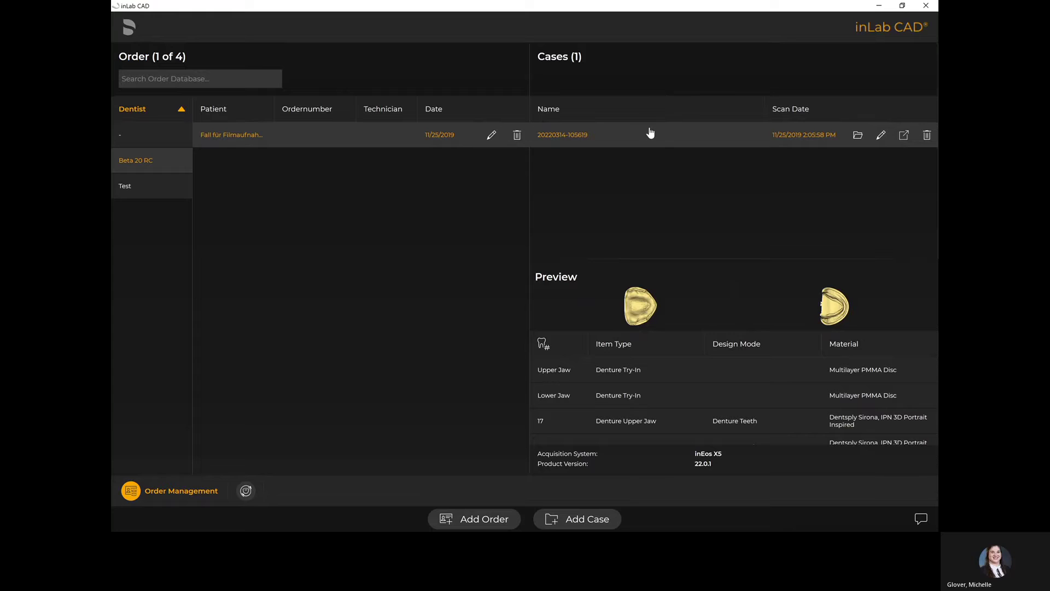
Add a new case and define denture teeth for the upper jaw (17-27) and the lower jaw (47-37)
click(584, 520)
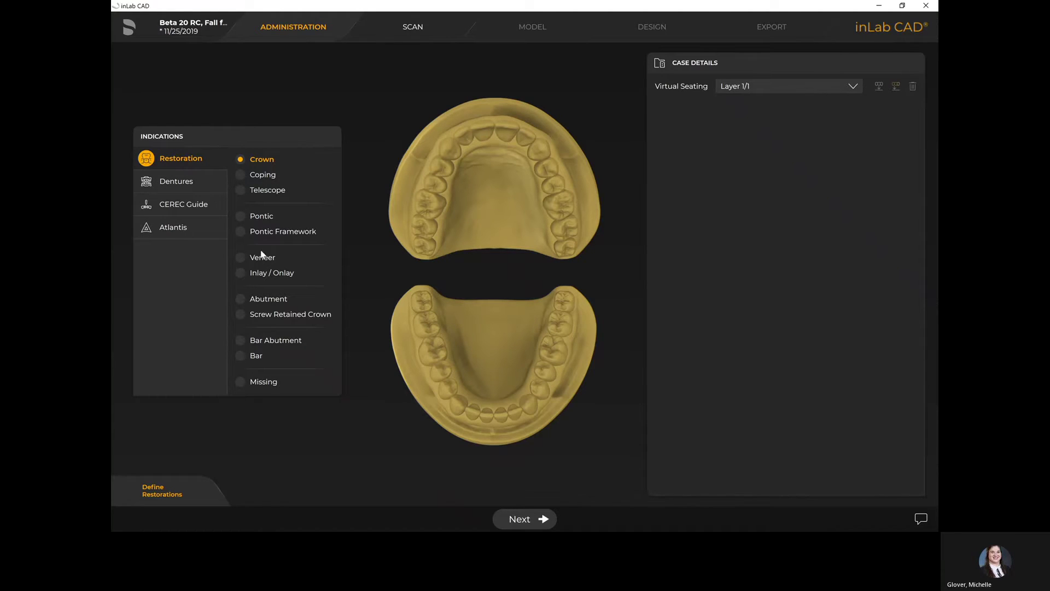
click(185, 183)
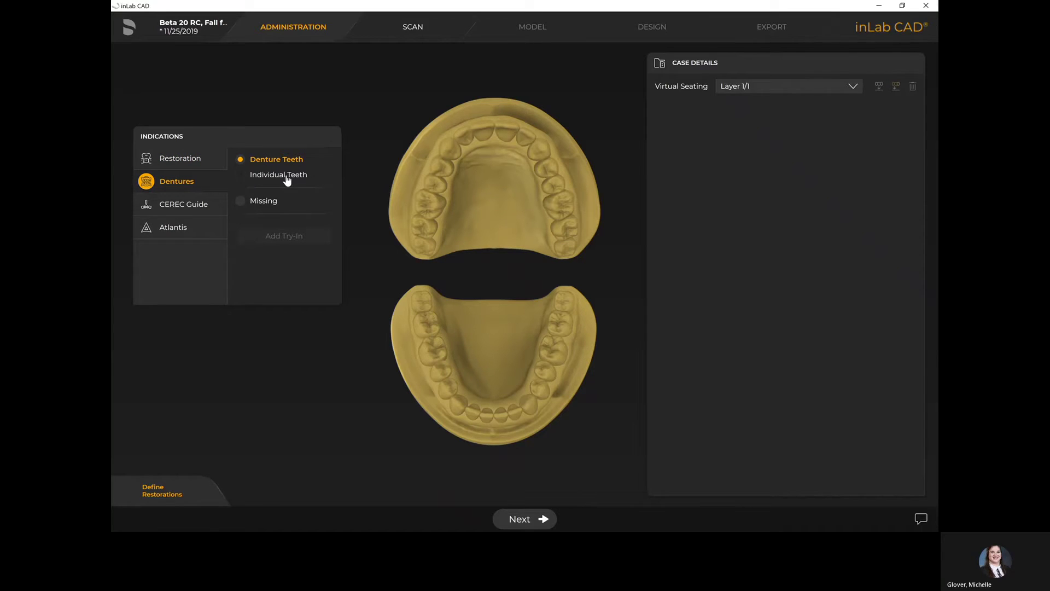
click(433, 188)
click(436, 171)
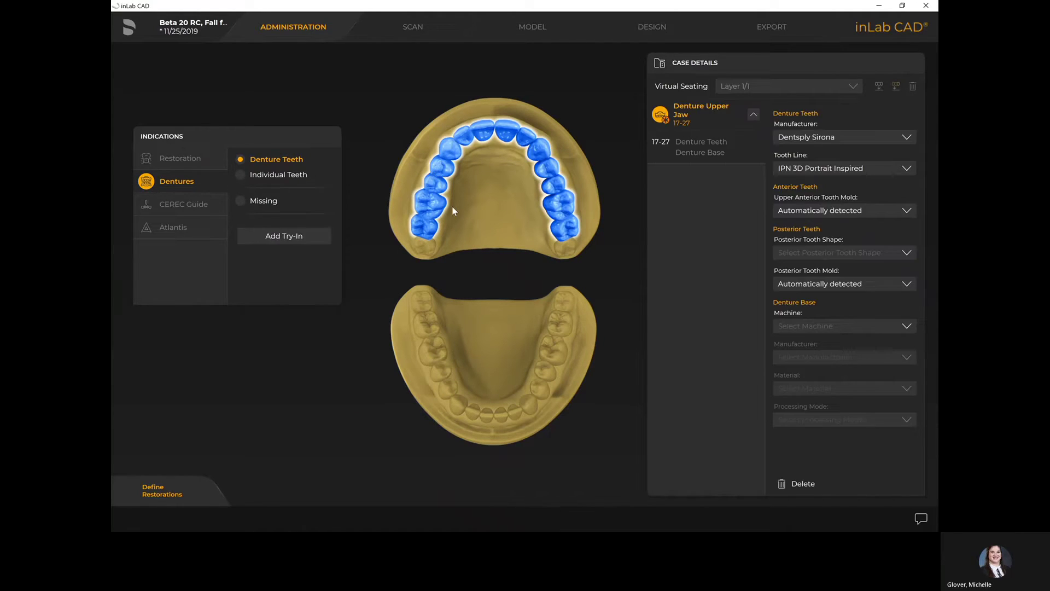
click(442, 363)
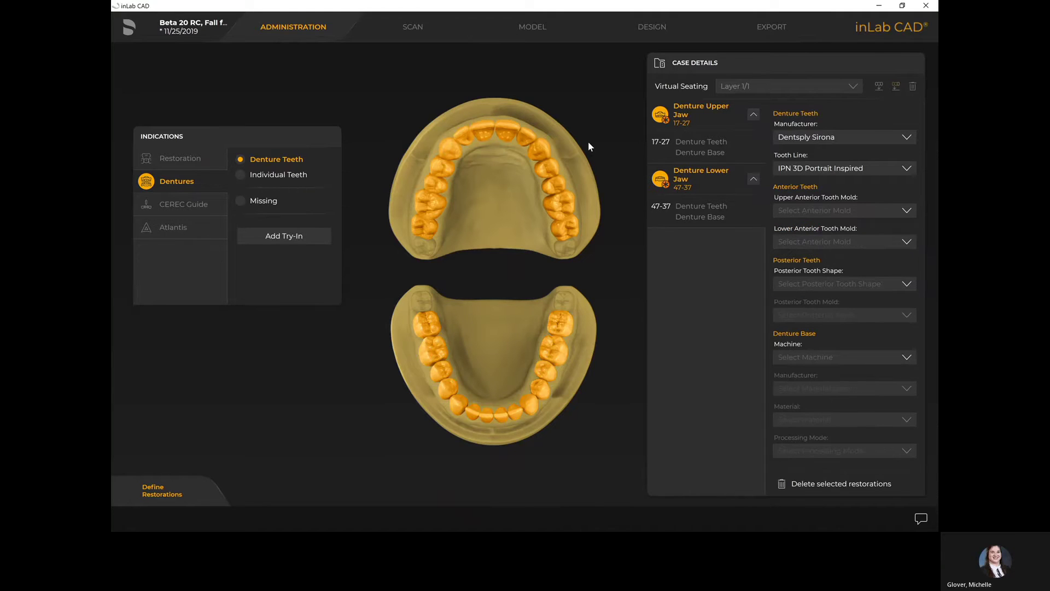
Choose 122MP as the upper anterior tooth mold
click(824, 212)
mouse_move(785, 235)
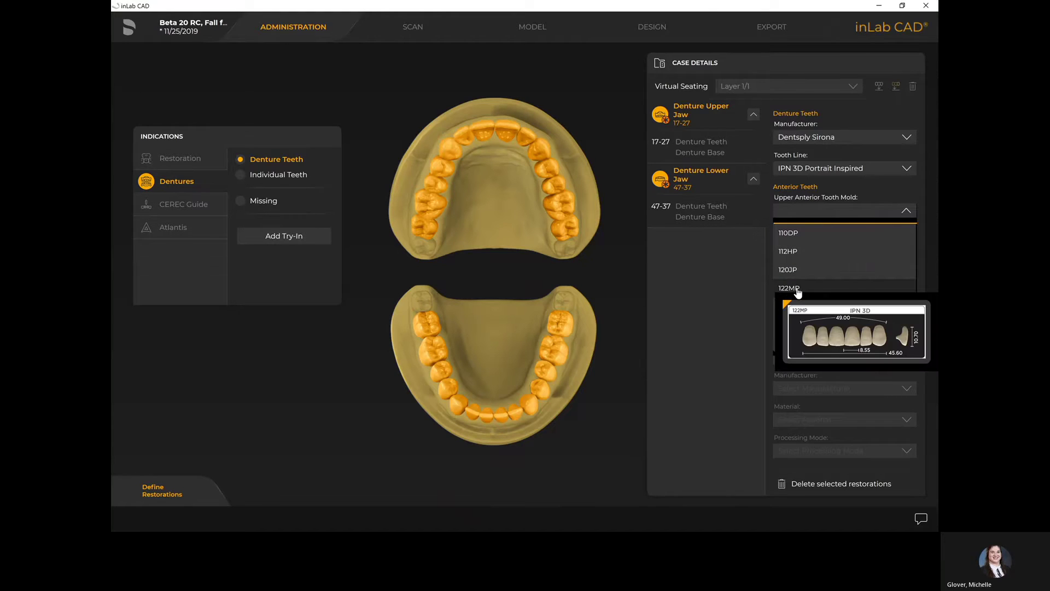
click(798, 289)
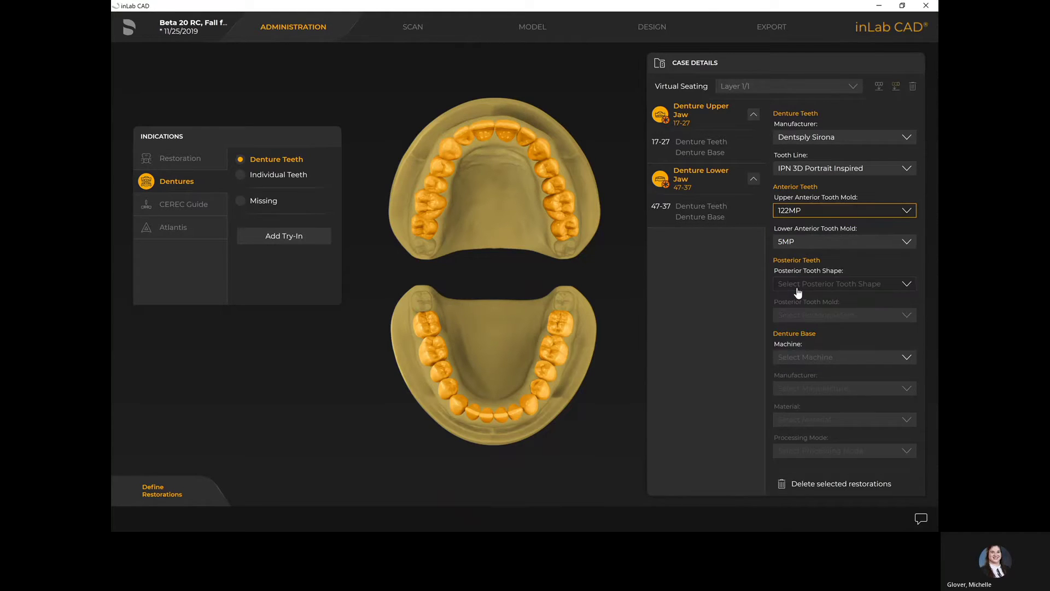
mouse_move(790, 247)
Set the posterior teeth to the 33° / 33° shape and the M - 7M33P / 9M33P mold
click(810, 285)
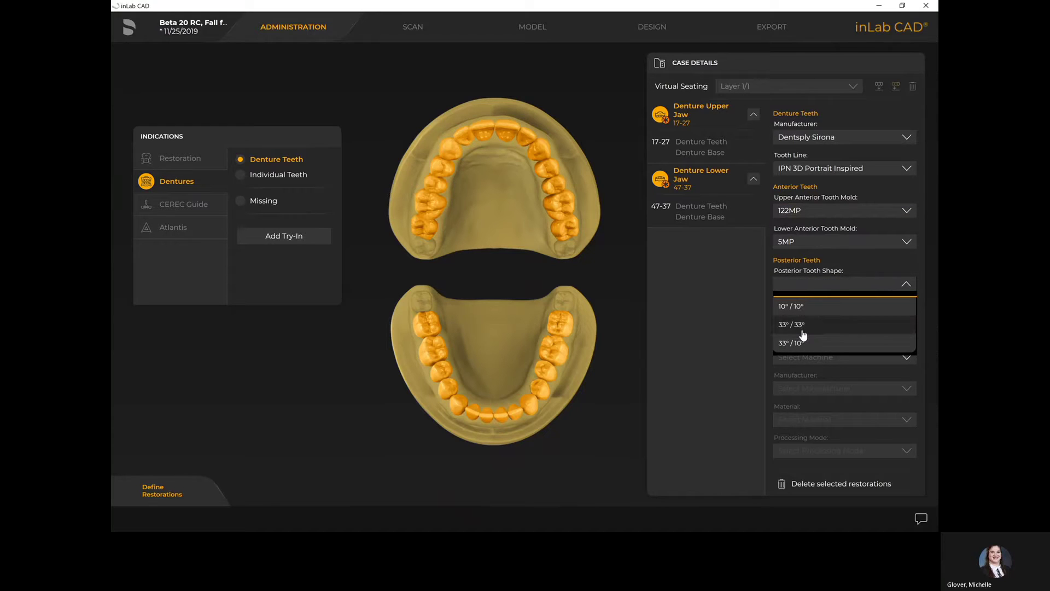
click(805, 325)
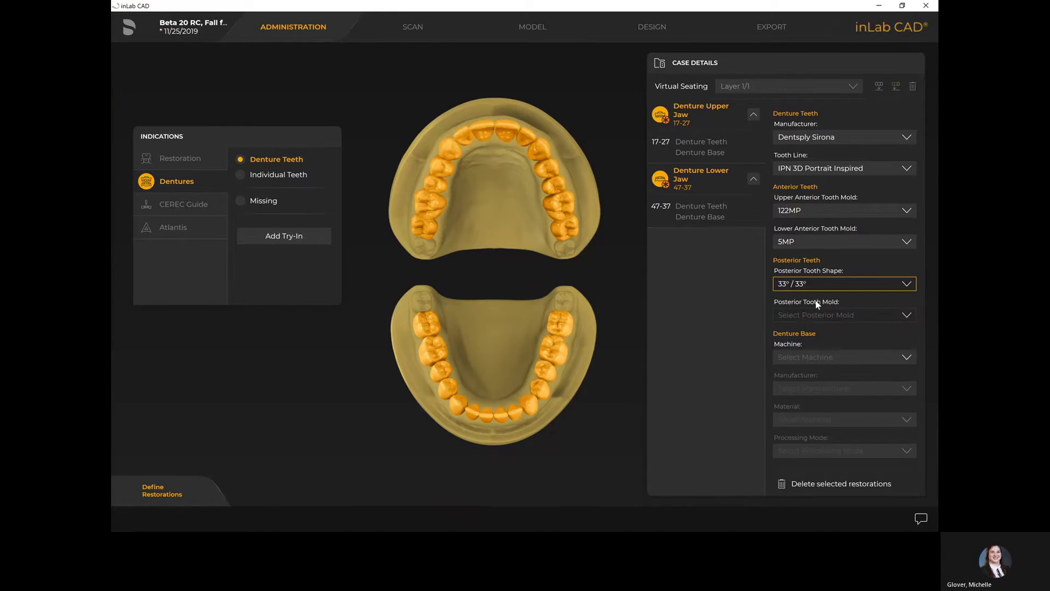
click(795, 317)
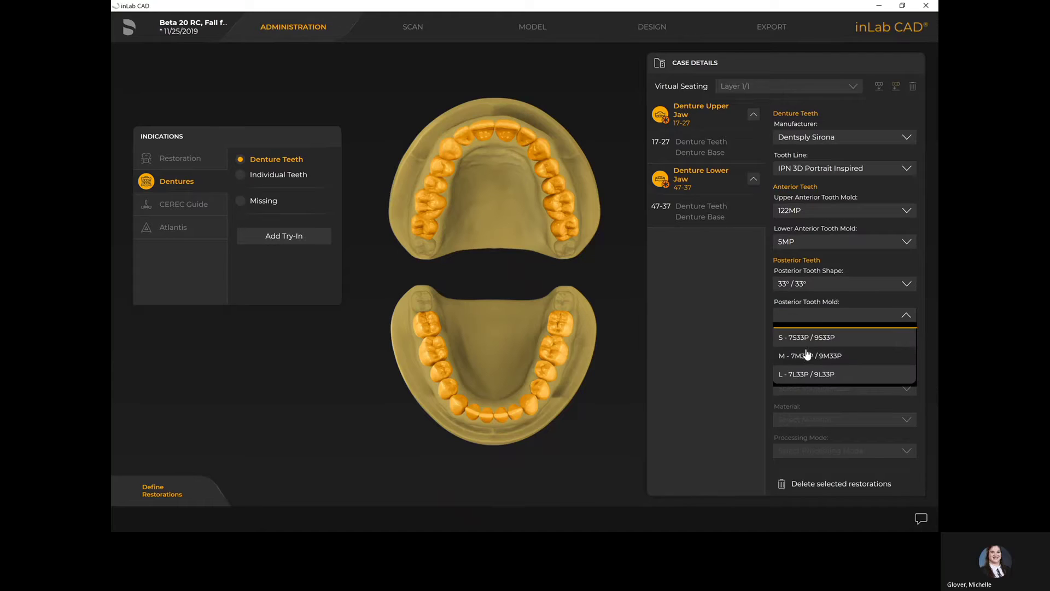
click(816, 361)
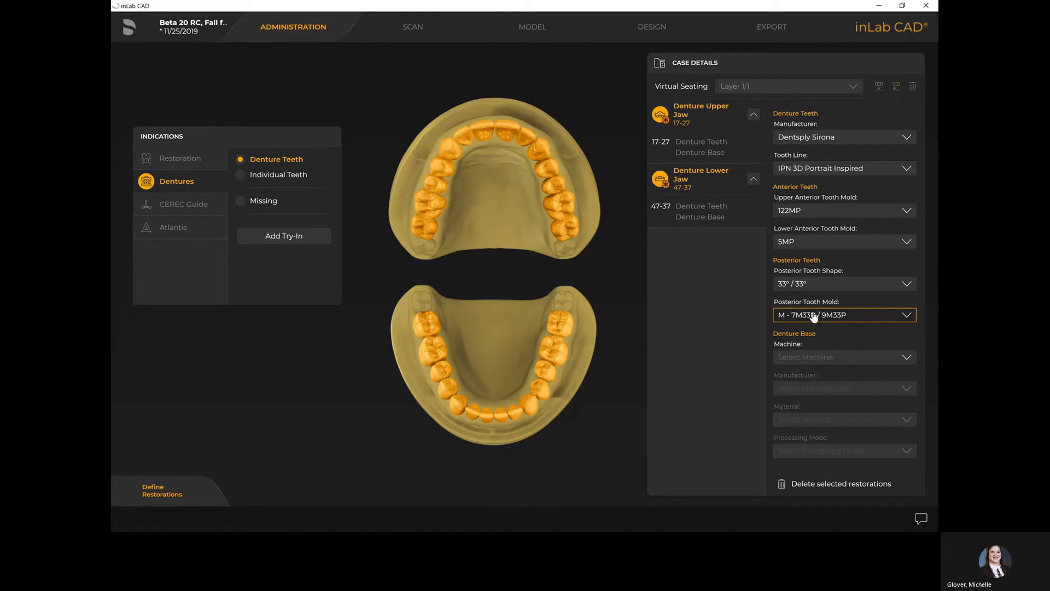
click(813, 317)
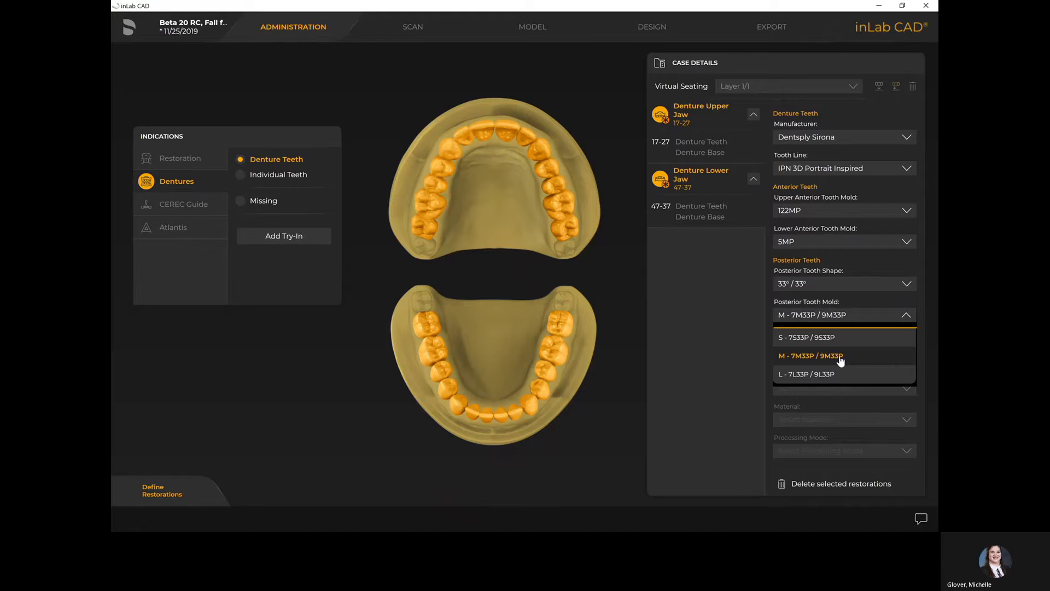
click(839, 358)
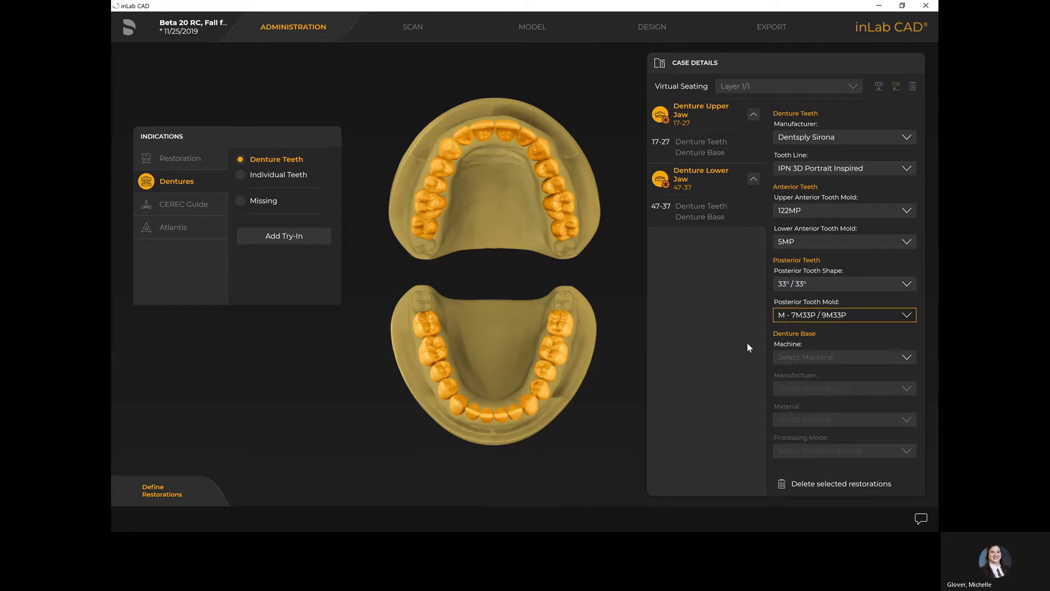
Set the denture base to machine MC X5, manufacturer Dentsply Sirona and material Lucitone Digital Fit
click(805, 357)
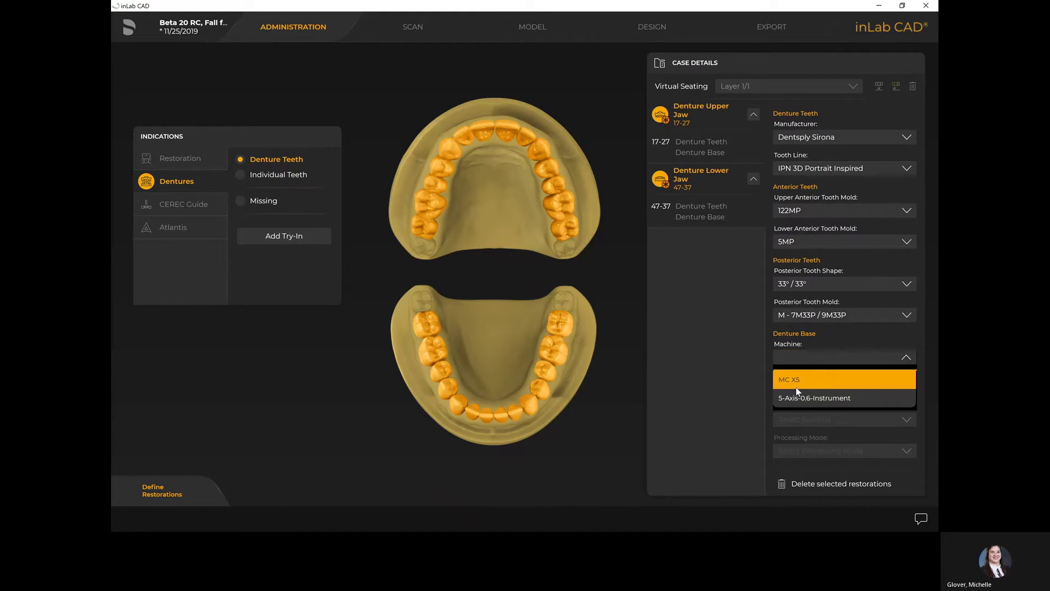
click(795, 387)
click(799, 388)
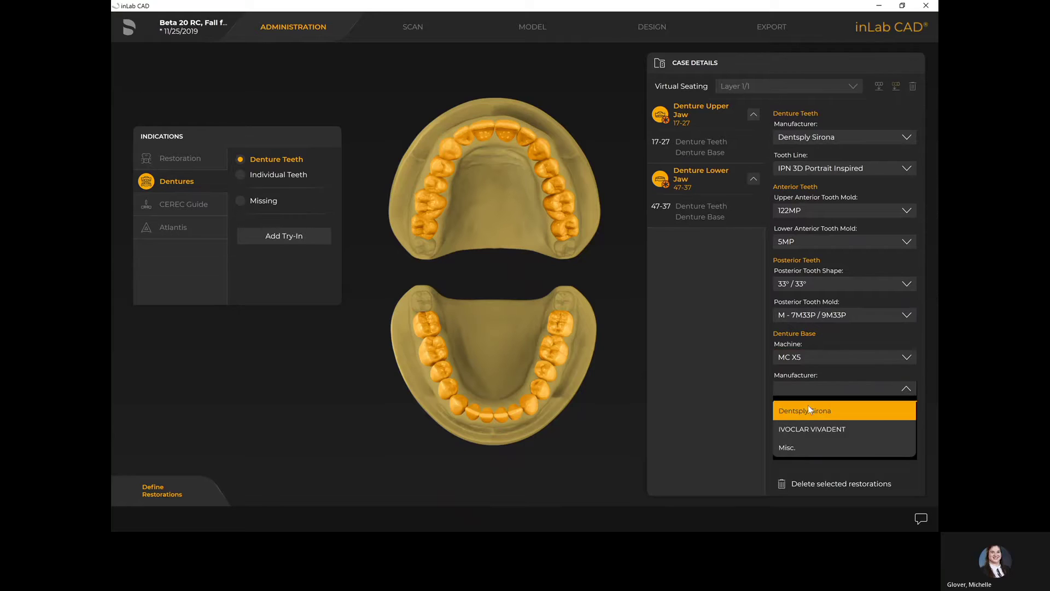
click(808, 410)
click(809, 419)
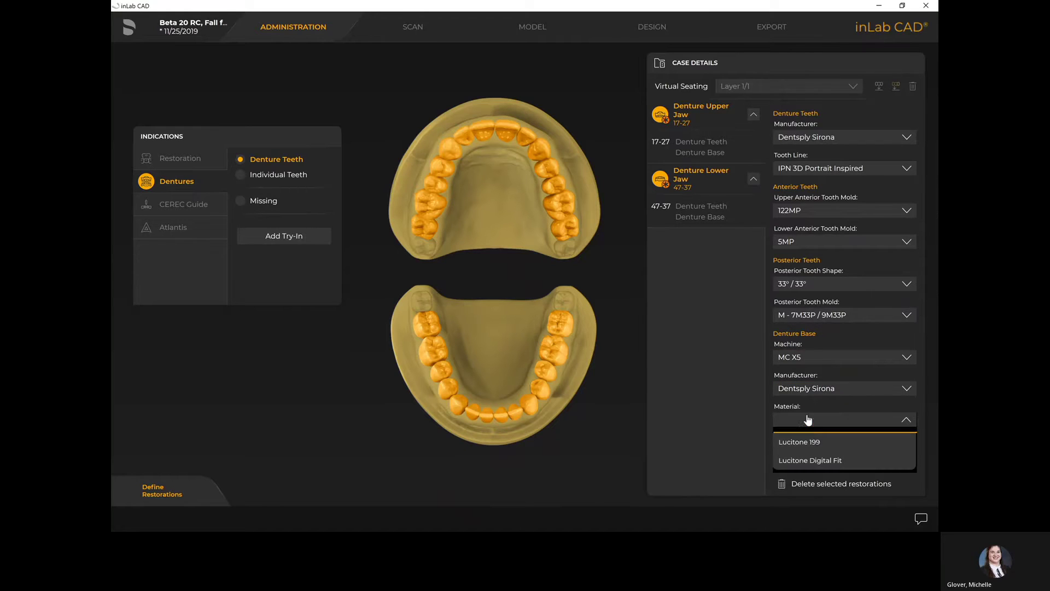
click(819, 460)
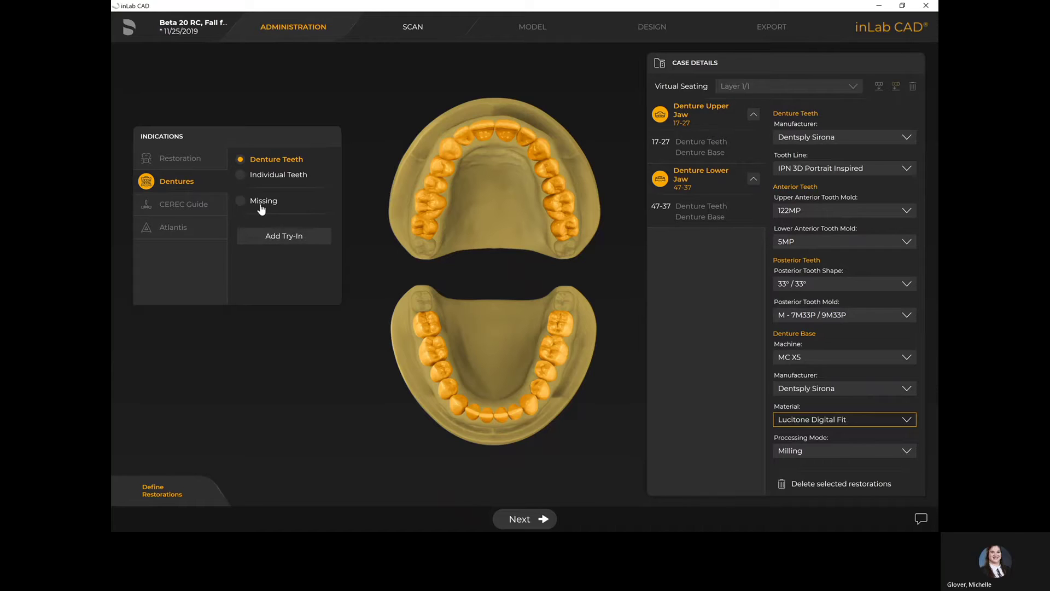
Add monolithic try-ins for both jaws with machine MC X5 and manufacturer Dentsply Sirona
click(284, 236)
click(284, 236)
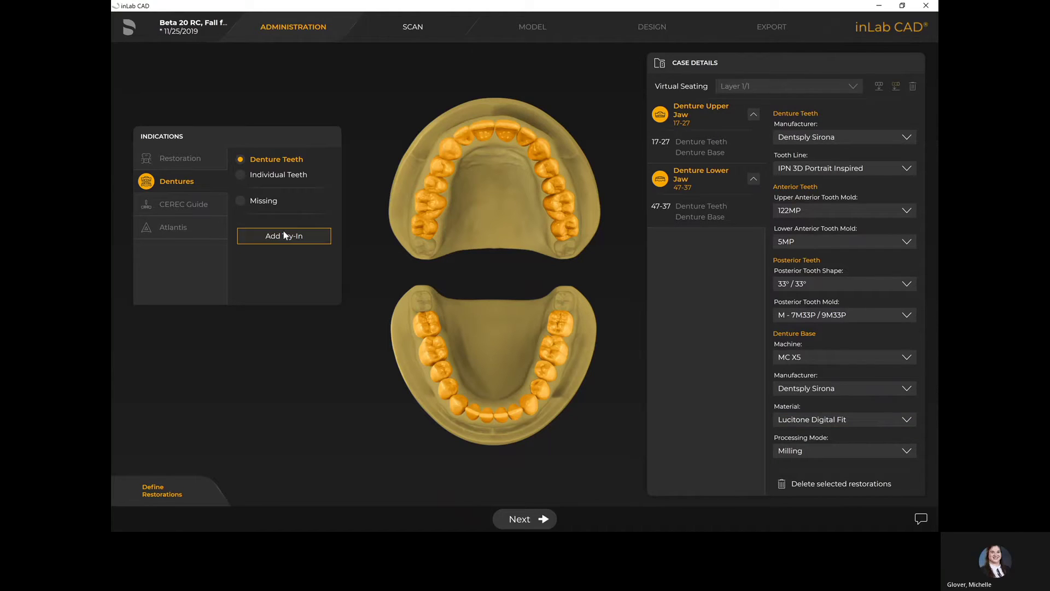
click(793, 137)
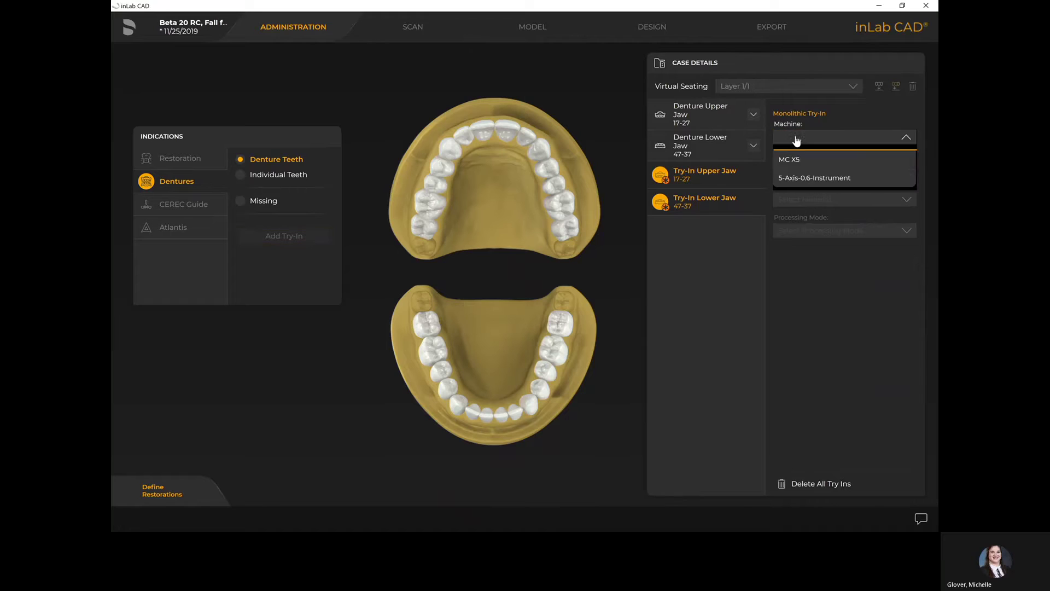
click(804, 159)
click(807, 168)
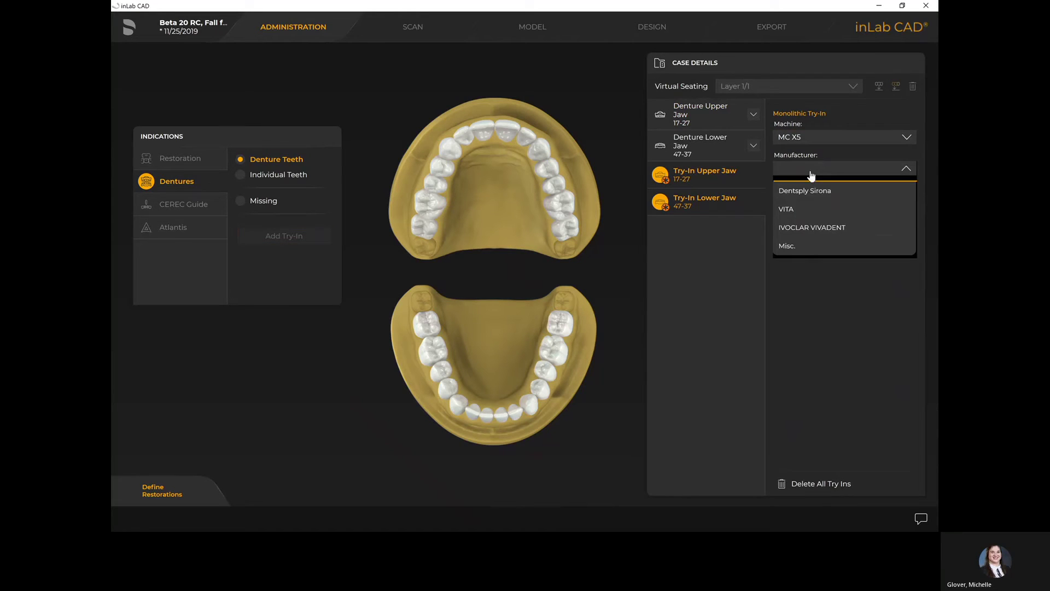
click(810, 190)
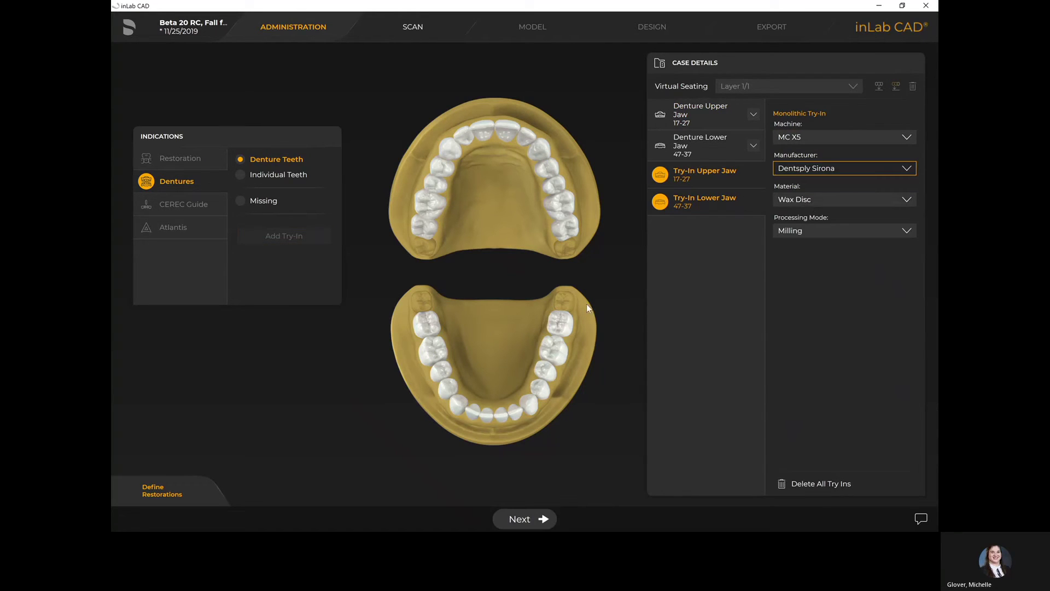
Proceed to the scan phase and check the scan modes offered for the upper jaw, keeping Model
click(528, 522)
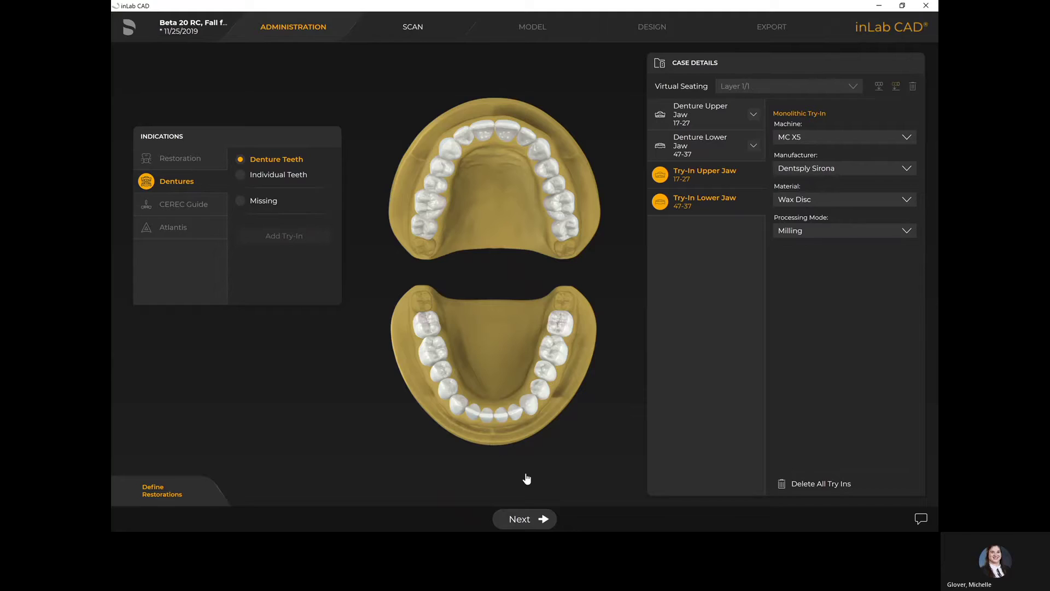
click(528, 518)
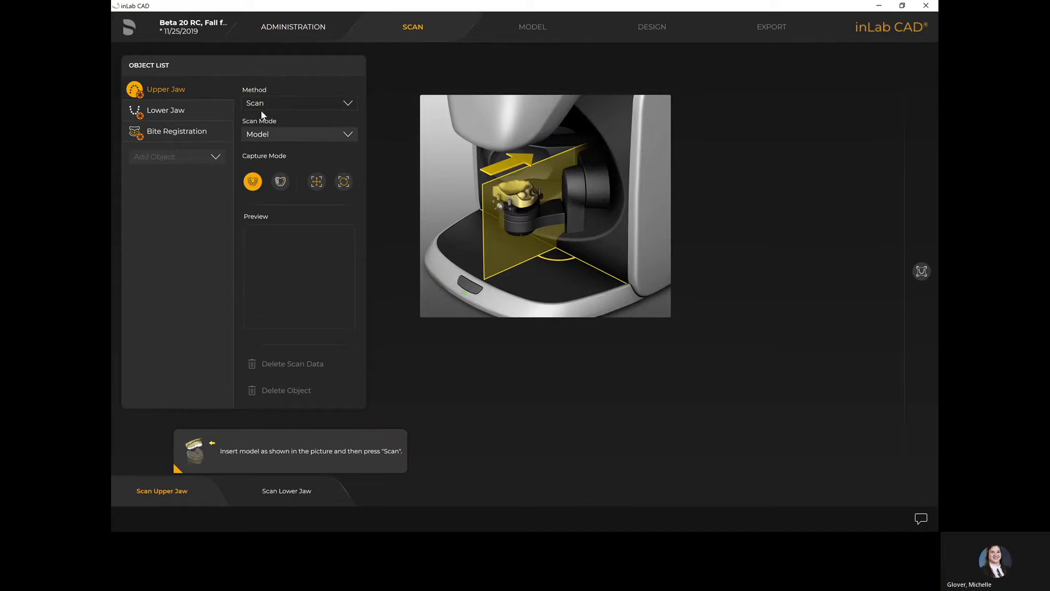
click(294, 137)
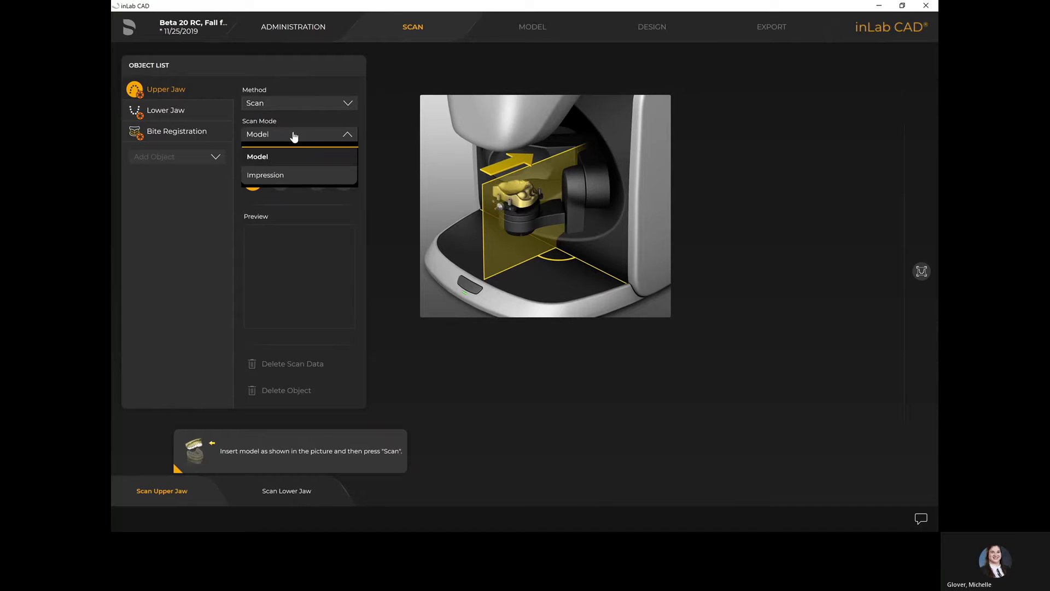
click(197, 218)
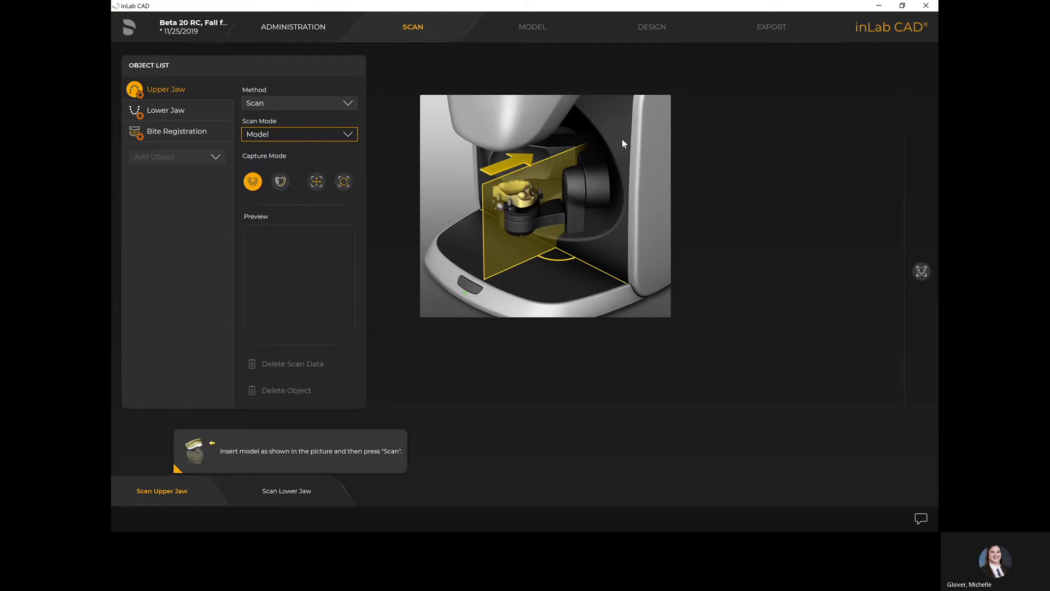
Import the STL file "Complete over Complete case files_UpperJaw" from the Desktop as the upper jaw model
click(312, 104)
click(278, 140)
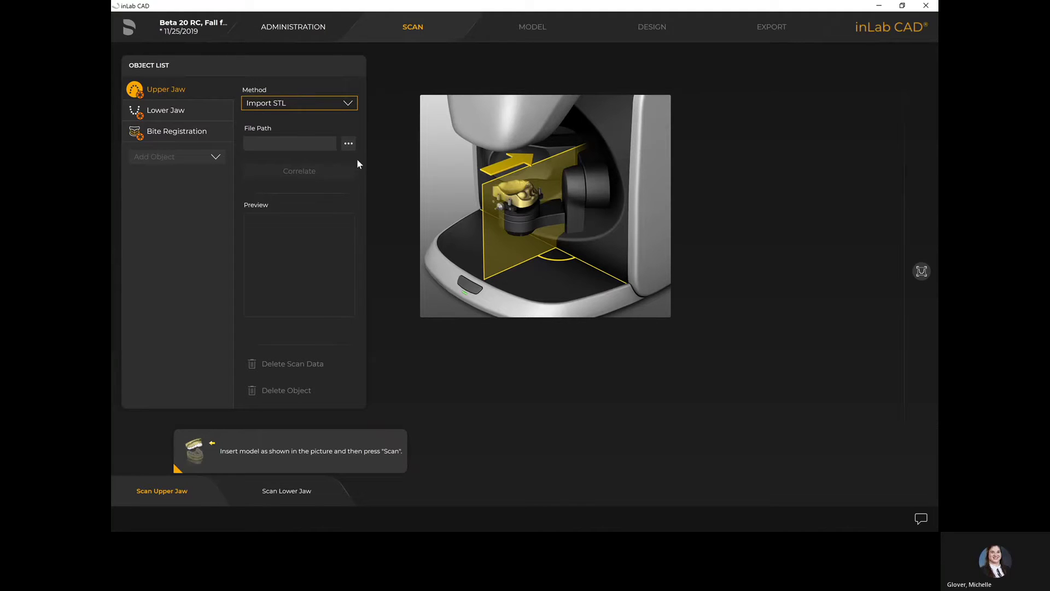
click(348, 143)
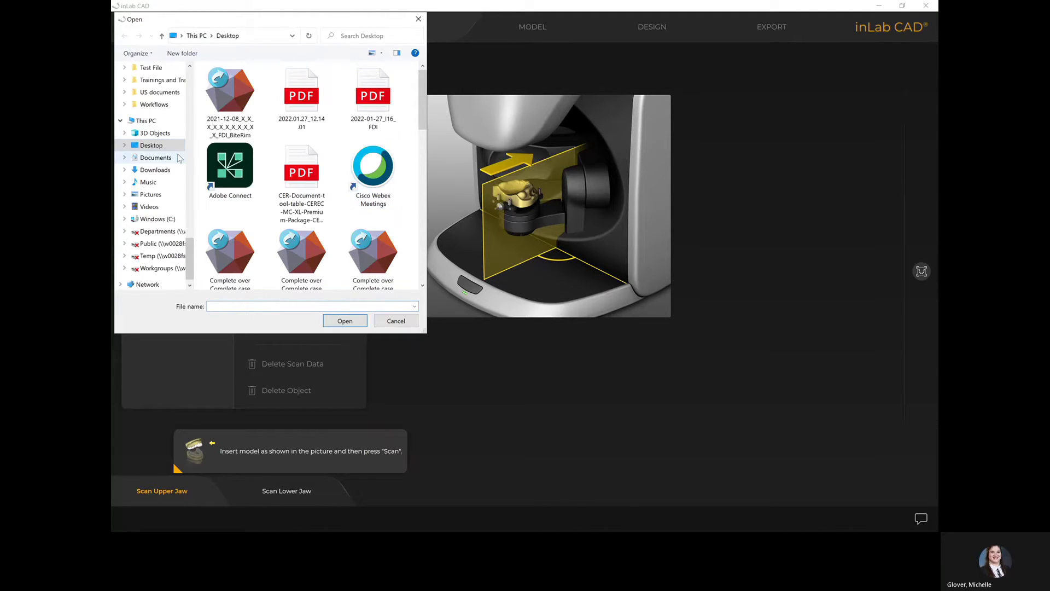
scroll(345, 234, down, 1)
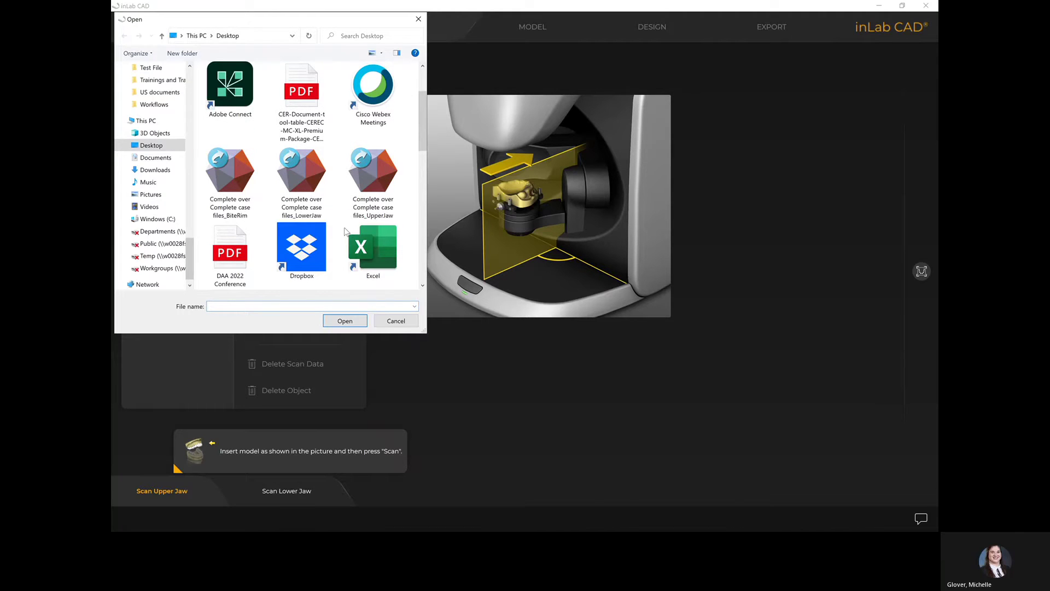
click(355, 183)
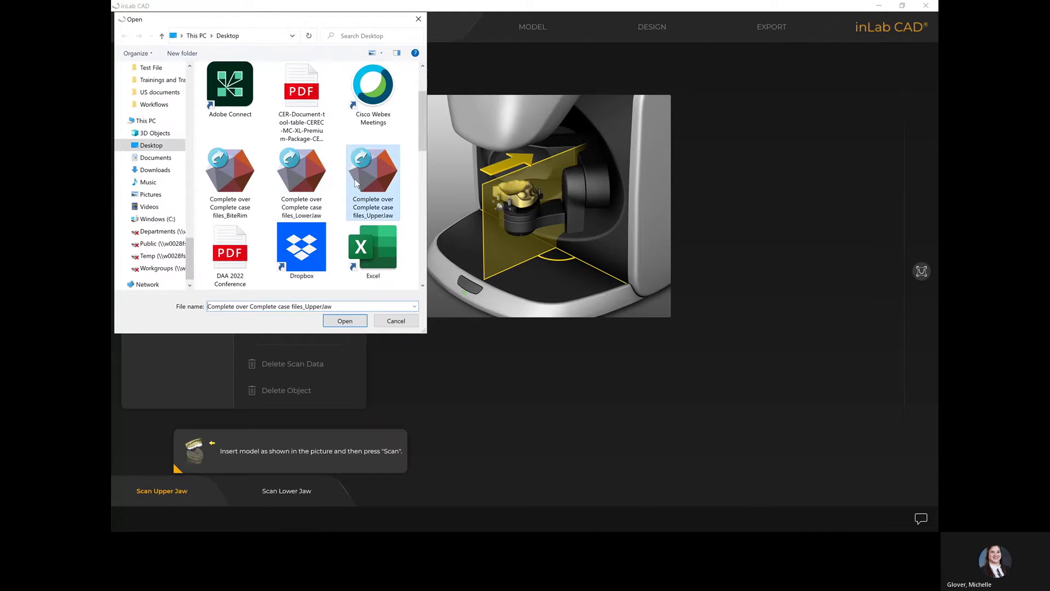
click(345, 320)
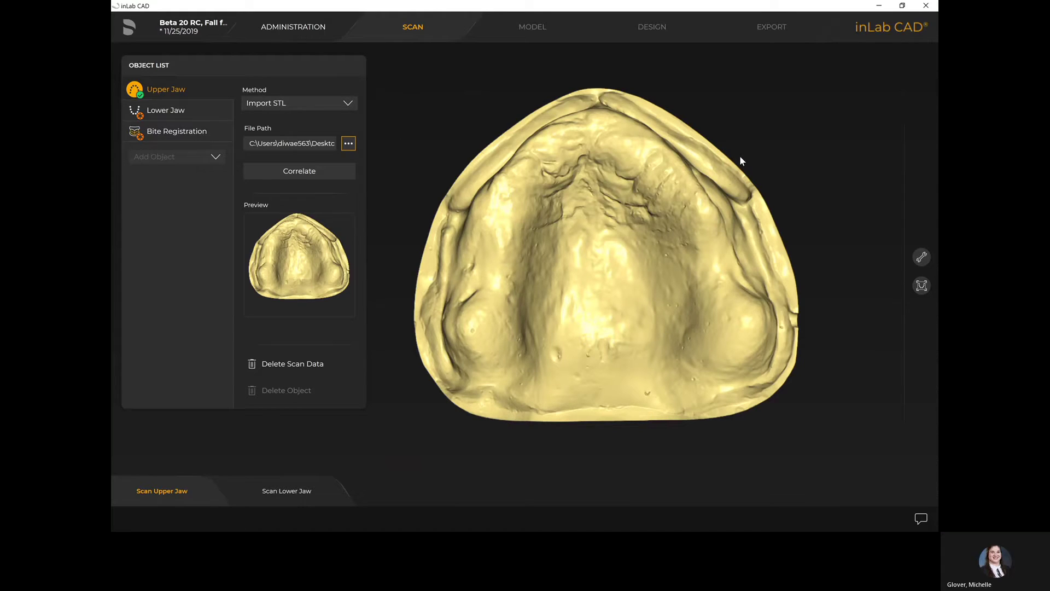
right_drag(709, 208, 733, 212)
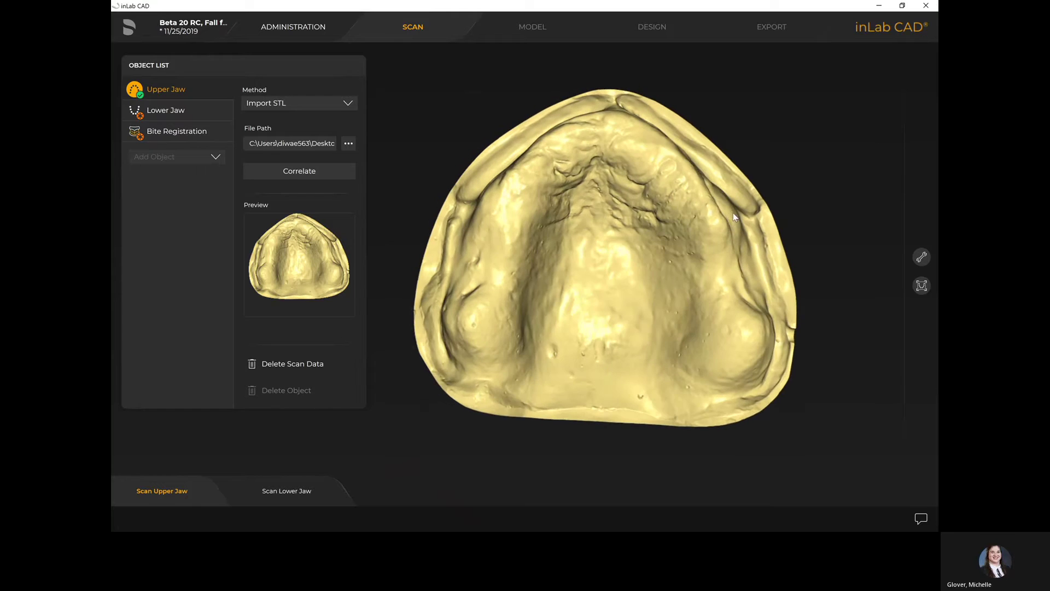
Import the STL file "Complete over Complete case files_LowerJaw" from the Desktop as the lower jaw model
click(188, 112)
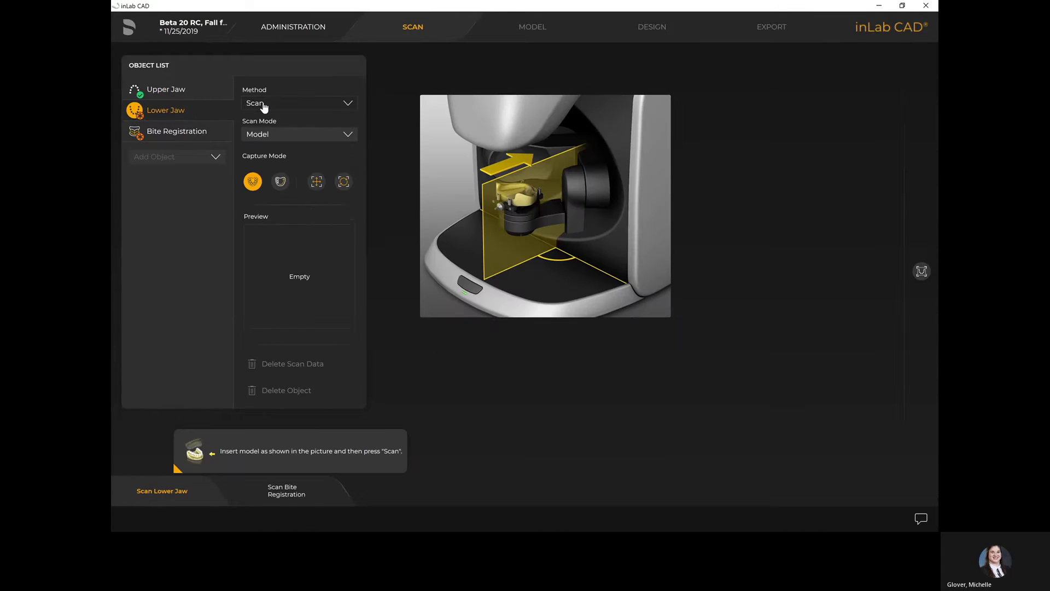
click(264, 104)
click(270, 143)
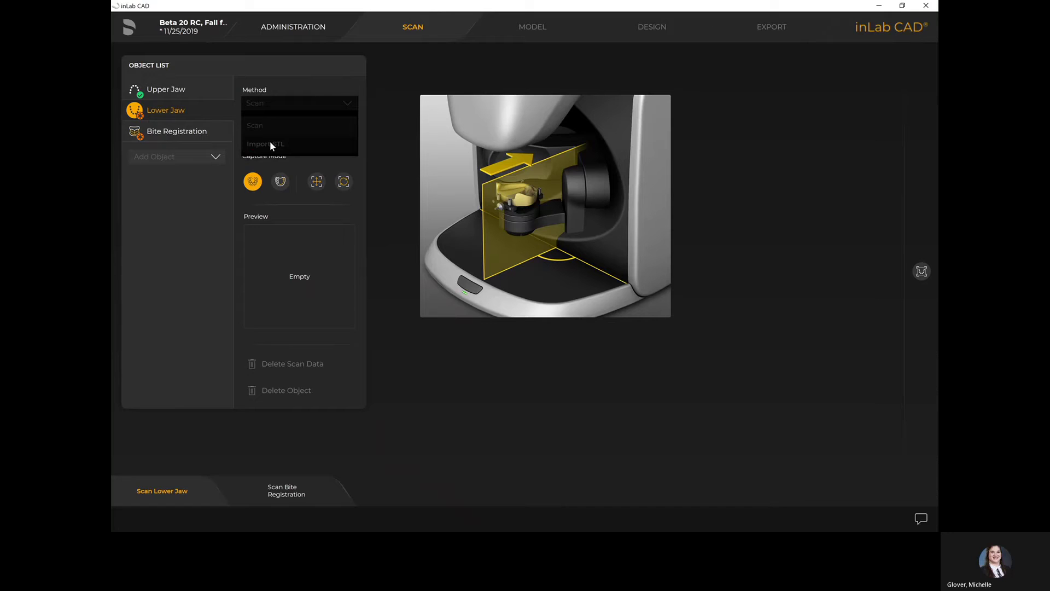
click(345, 142)
scroll(356, 204, down, 5)
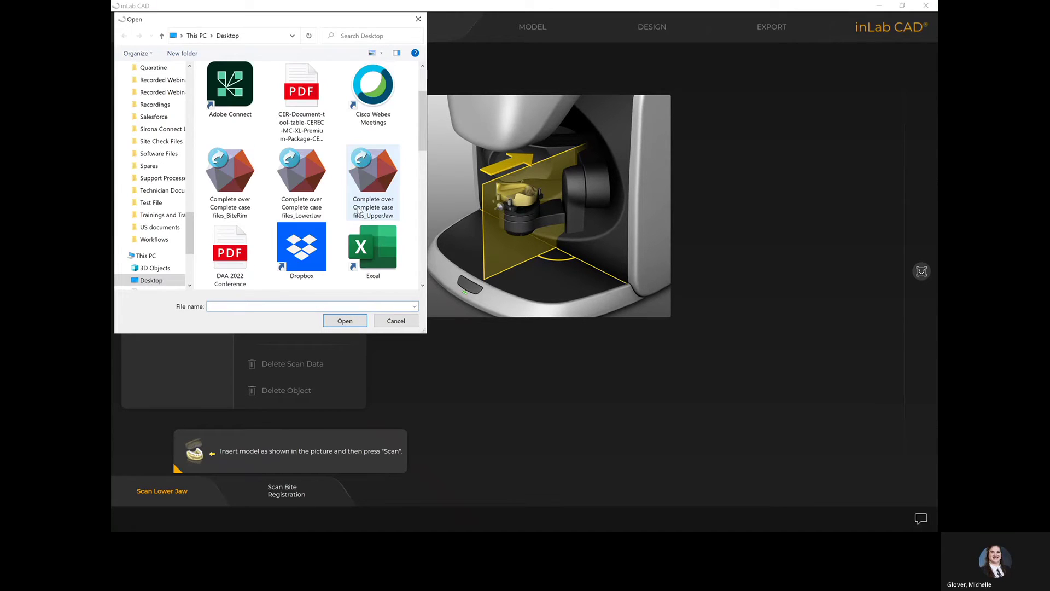
scroll(318, 168, up, 1)
click(307, 101)
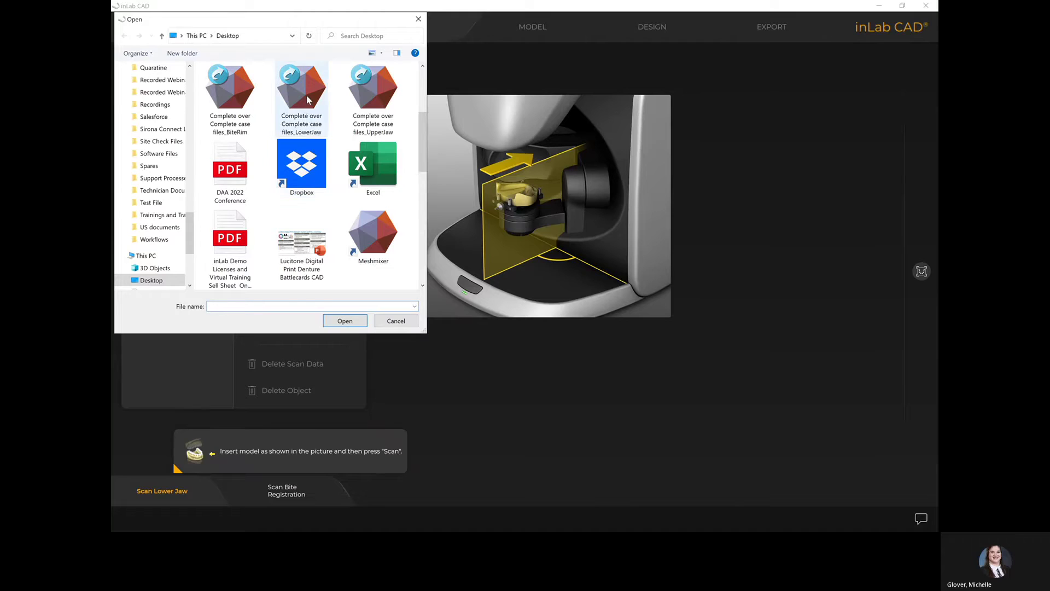
click(344, 321)
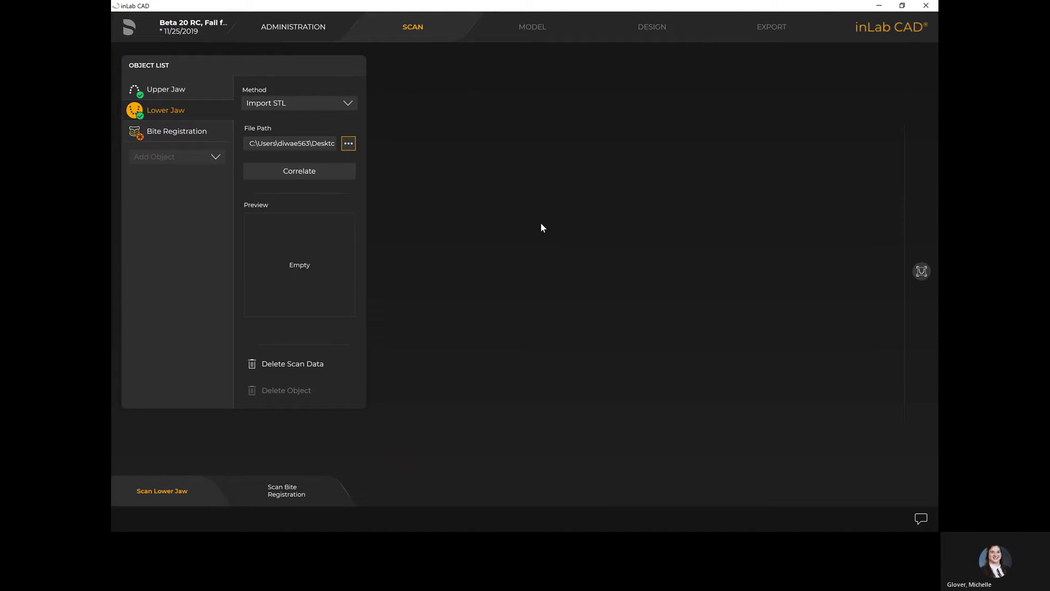
Import the bite registration scan with the Import STL method from its STL file
mouse_move(572, 295)
right_down()
mouse_move(516, 255)
mouse_move(559, 281)
right_up()
click(135, 138)
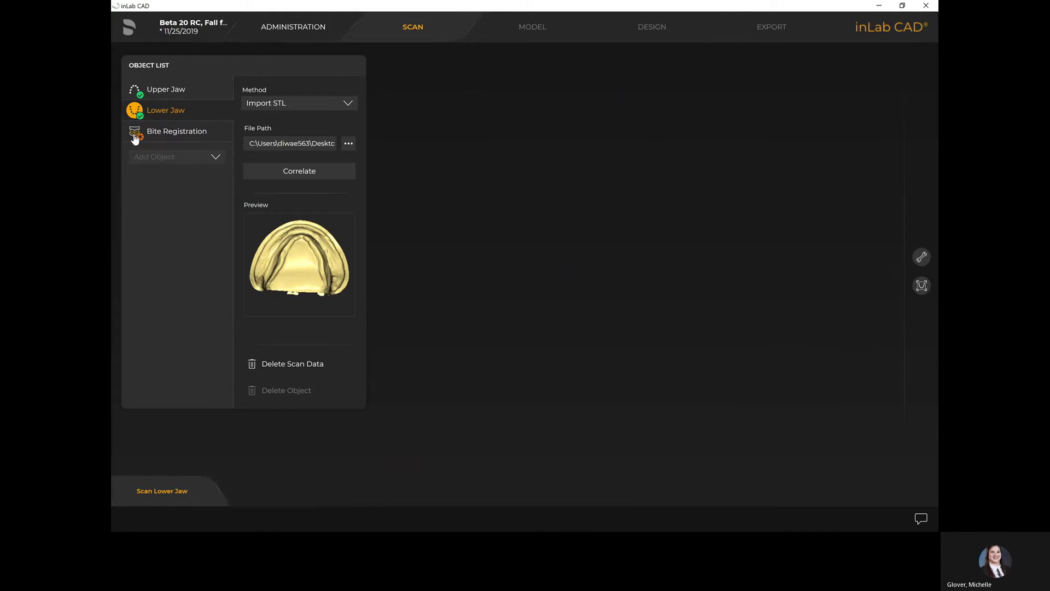
click(266, 106)
click(268, 141)
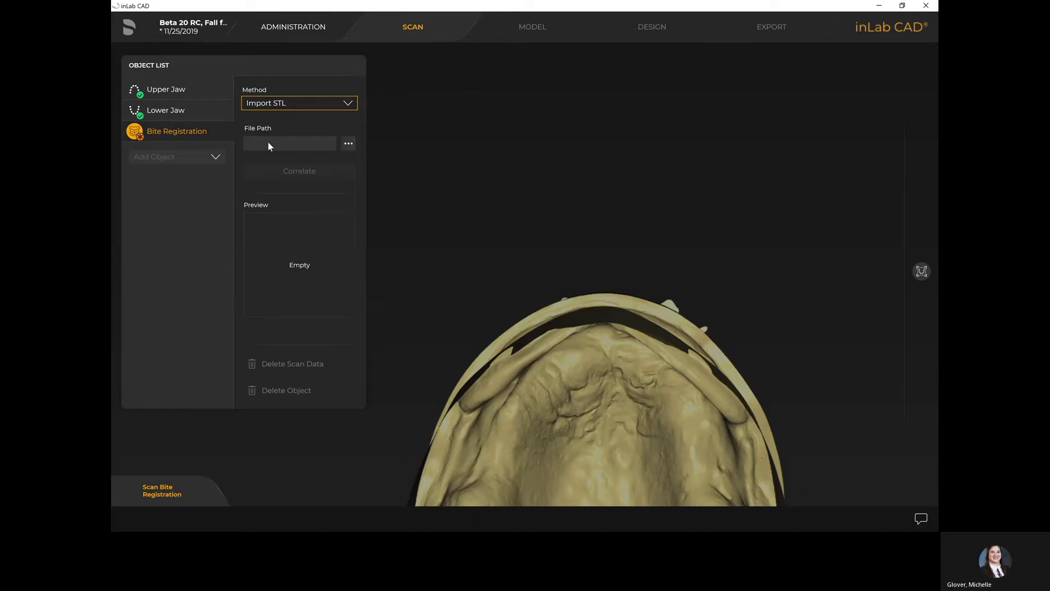
click(347, 144)
scroll(245, 219, down, 1)
click(245, 228)
click(345, 321)
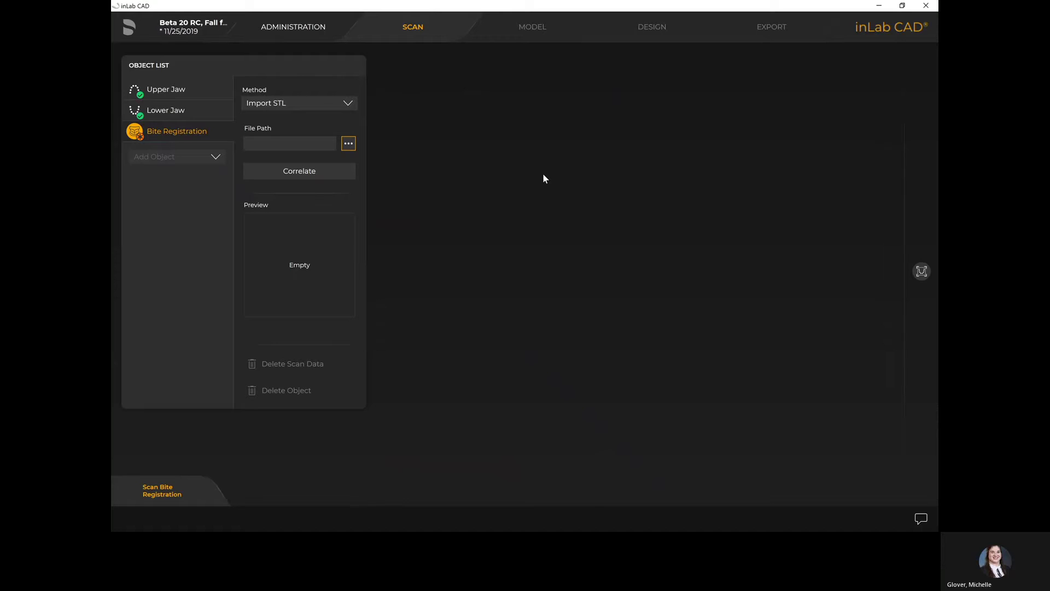
Inspect the bite registration's fit on the jaws from several sides and proceed to the model phase
right_drag(635, 276, 491, 274)
right_drag(508, 225, 722, 185)
right_drag(638, 316, 361, 211)
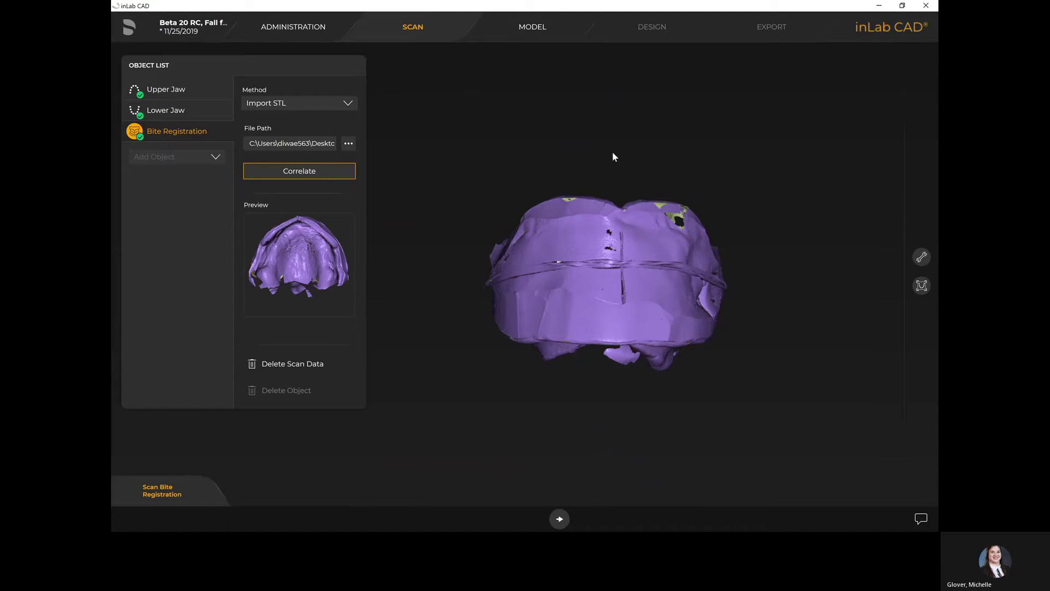
right_drag(609, 148, 598, 262)
click(545, 41)
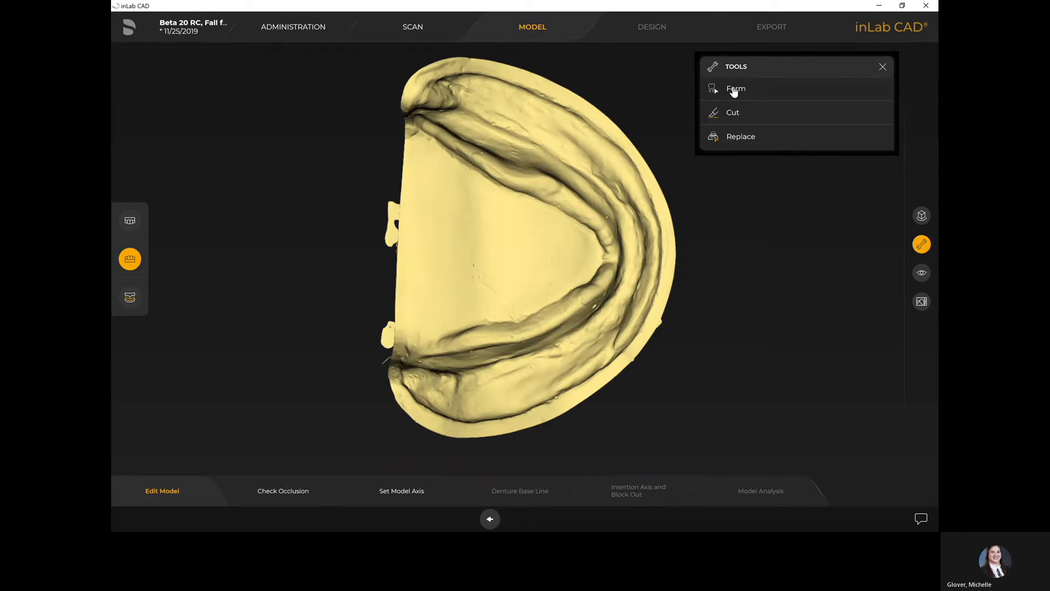
Prepare the Form Remove tool on the upper jaw model with size 2.17 mm and strength 100 %
click(130, 222)
middle_drag(529, 254, 509, 289)
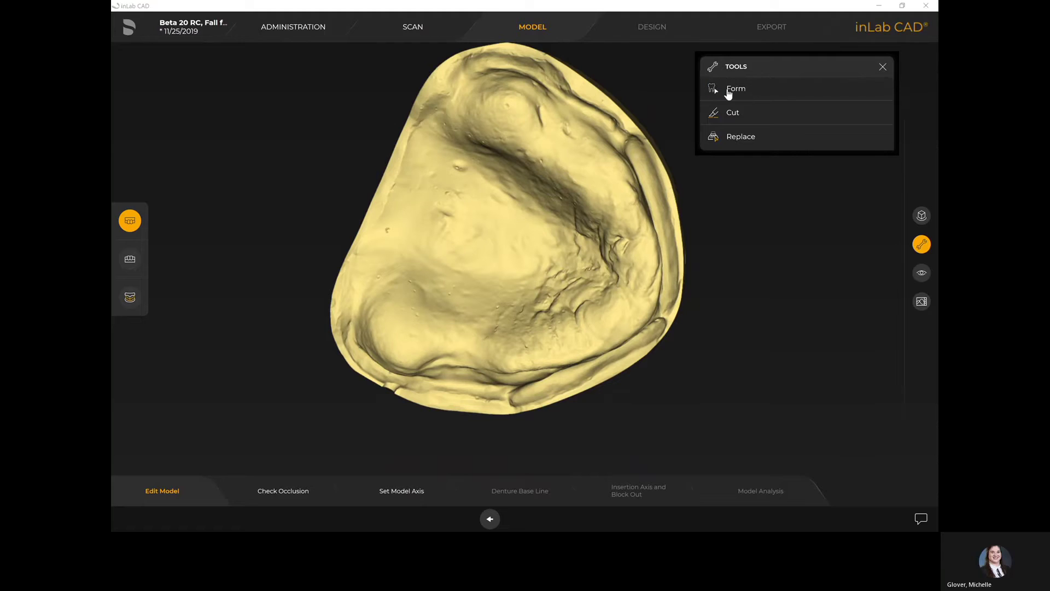
click(728, 92)
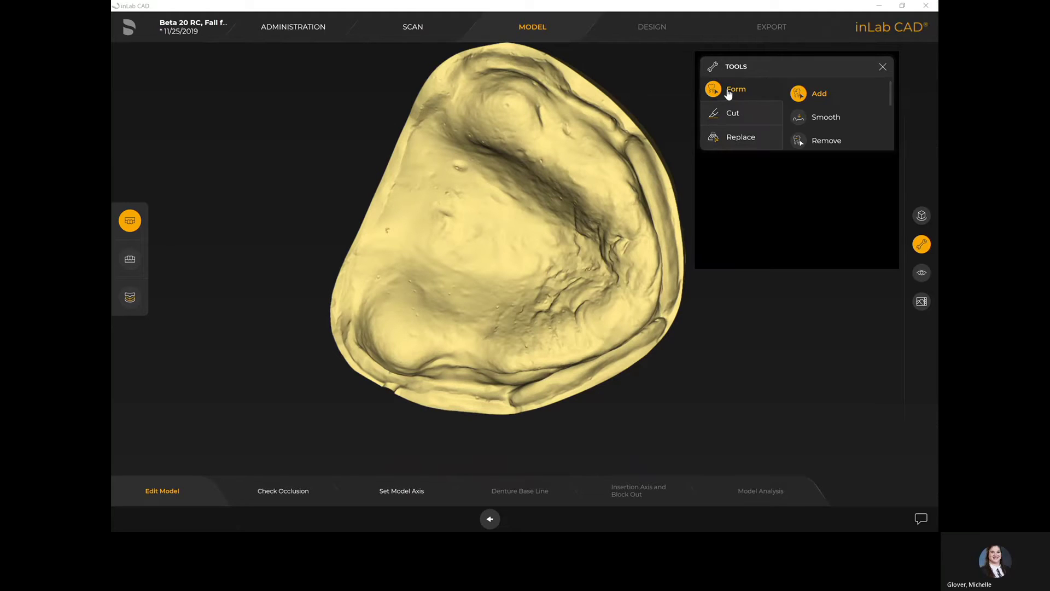
click(828, 142)
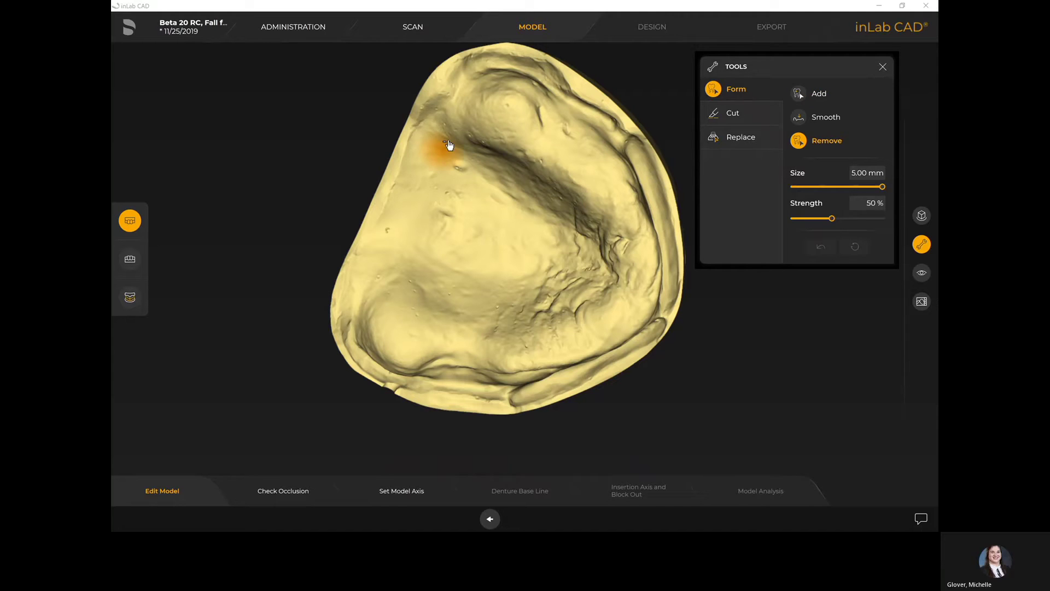
scroll(452, 143, down, 10)
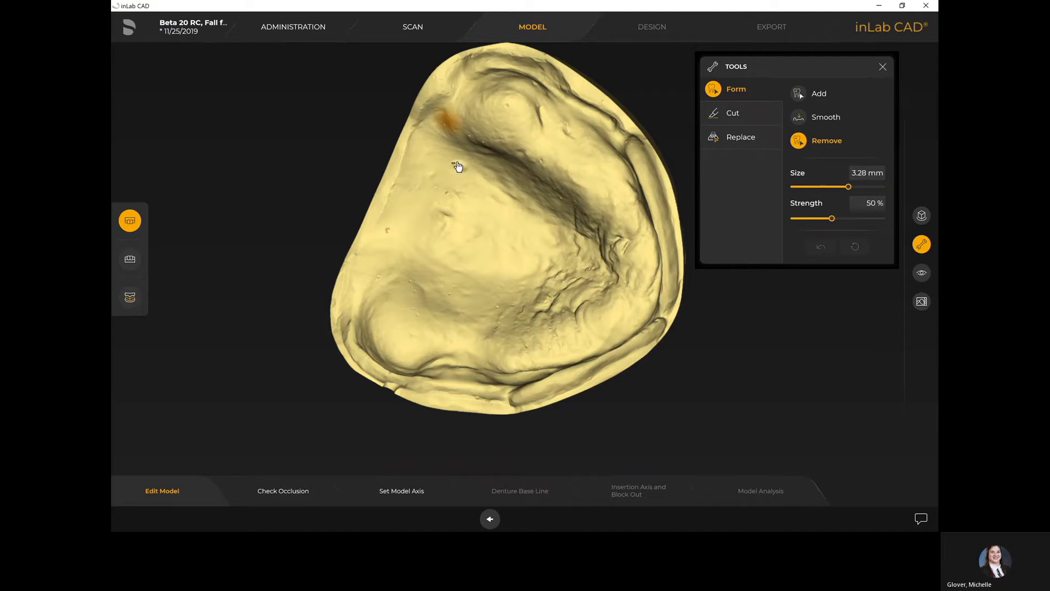
drag(835, 218, 892, 225)
scroll(449, 143, down, 2)
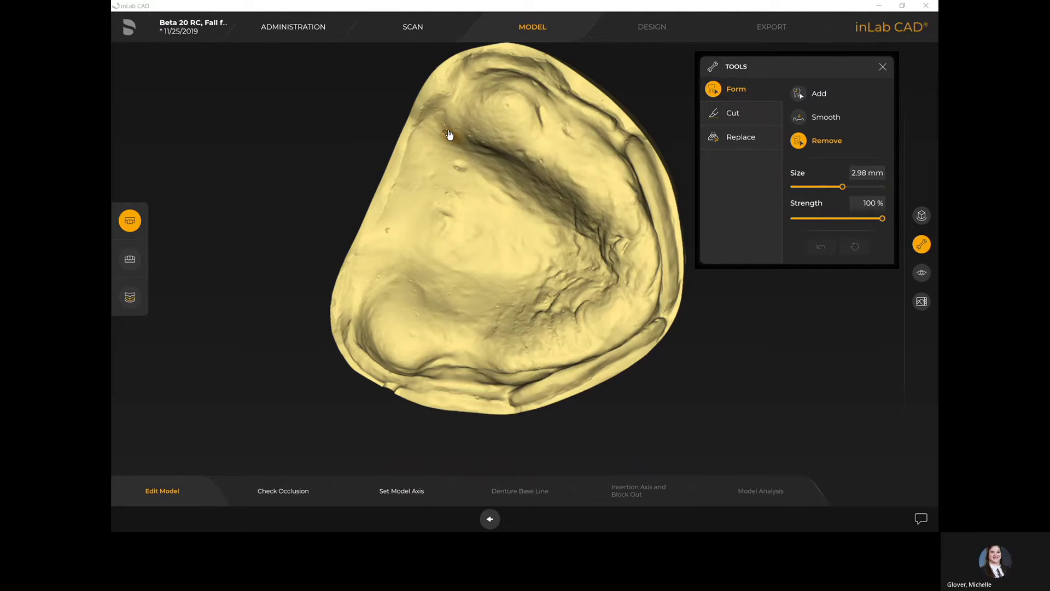
scroll(444, 130, down, 4)
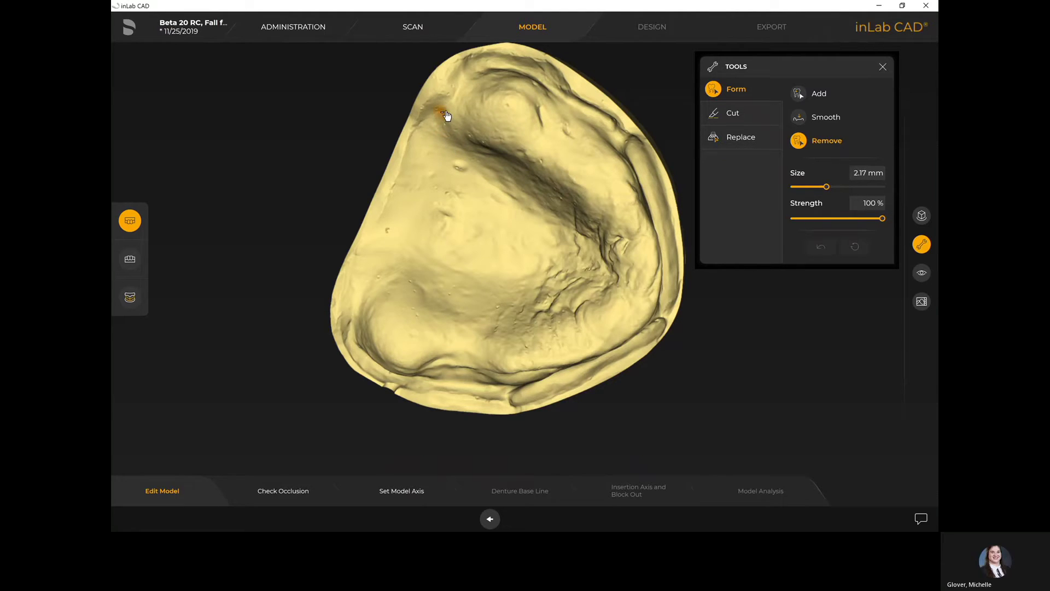
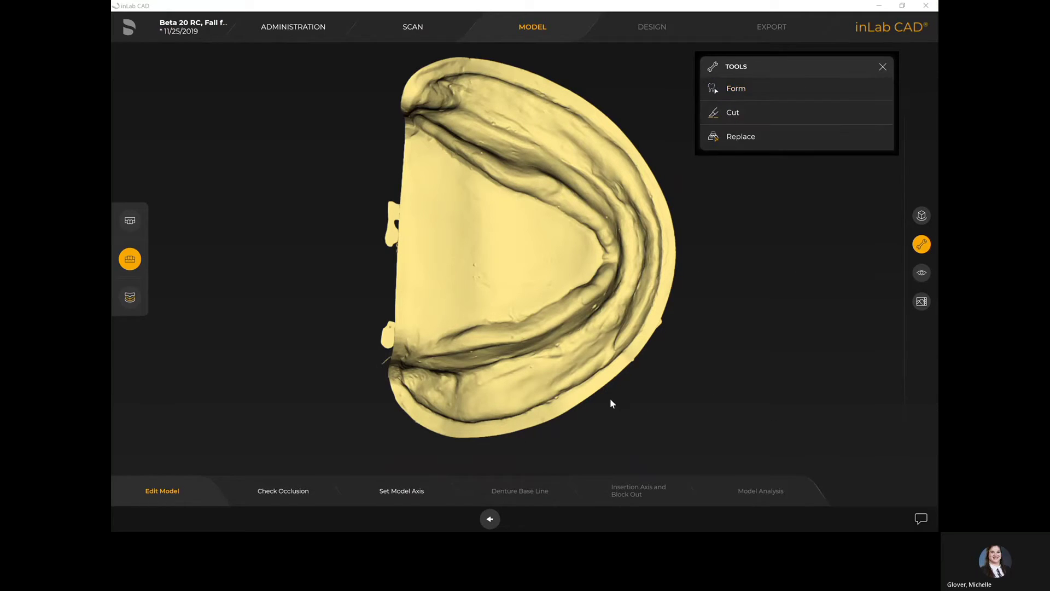
Remove the small surface bubble on the lower jaw's ridge by outlining it with the Replace tool and applying
middle_drag(631, 407, 581, 284)
scroll(588, 263, up, 3)
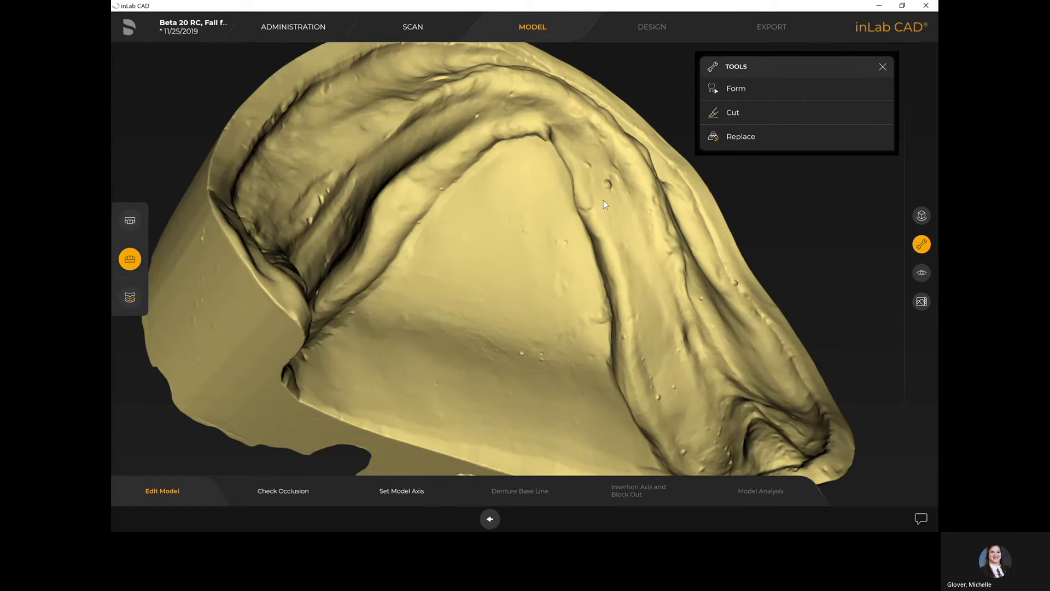
click(738, 139)
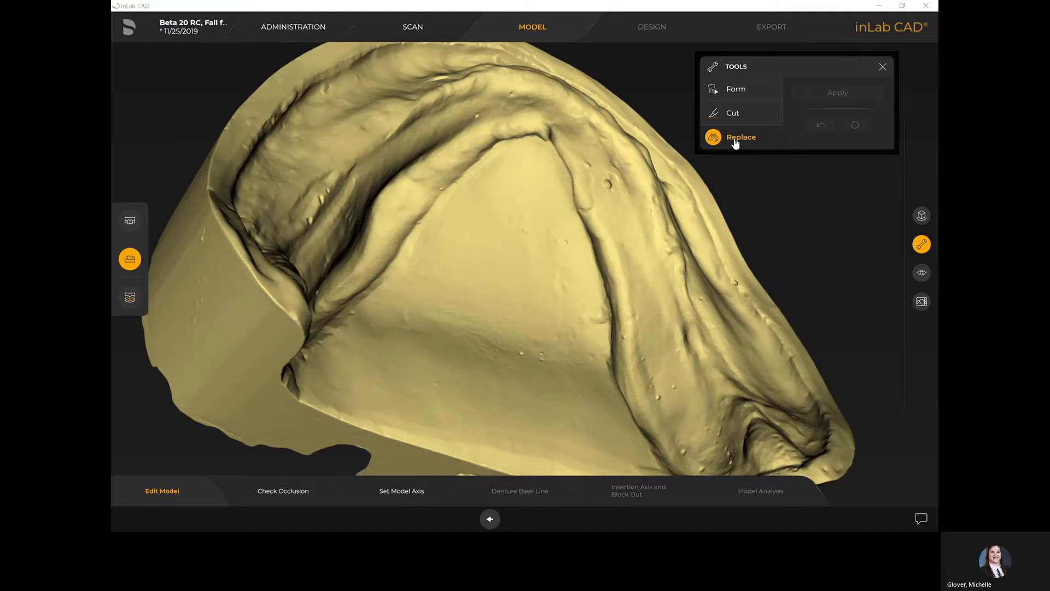
scroll(613, 187, up, 3)
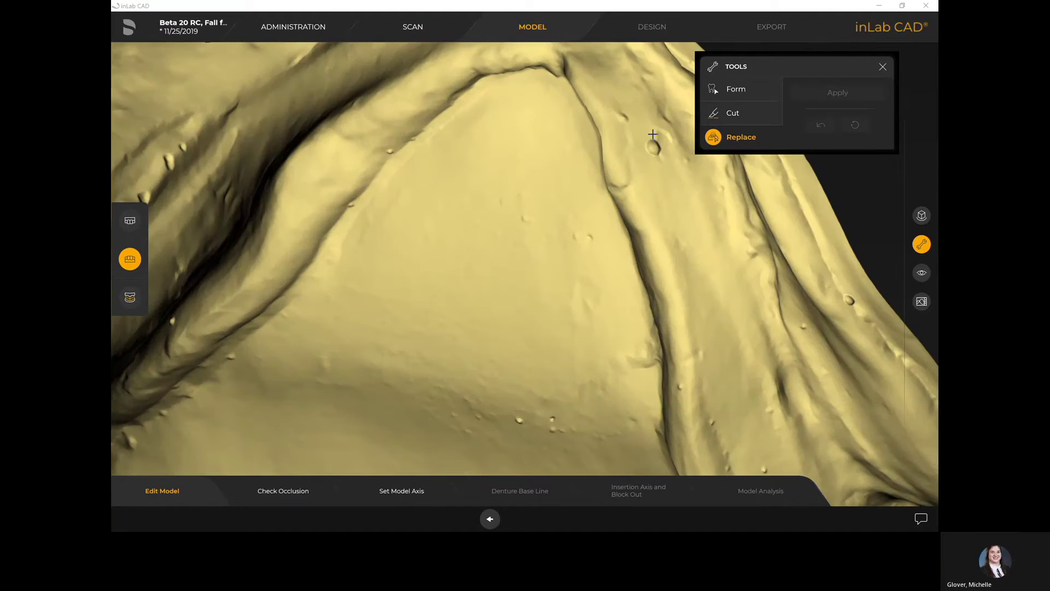
mouse_move(650, 129)
mouse_down()
mouse_move(639, 158)
mouse_move(665, 164)
mouse_move(671, 134)
mouse_move(650, 129)
mouse_up()
click(832, 98)
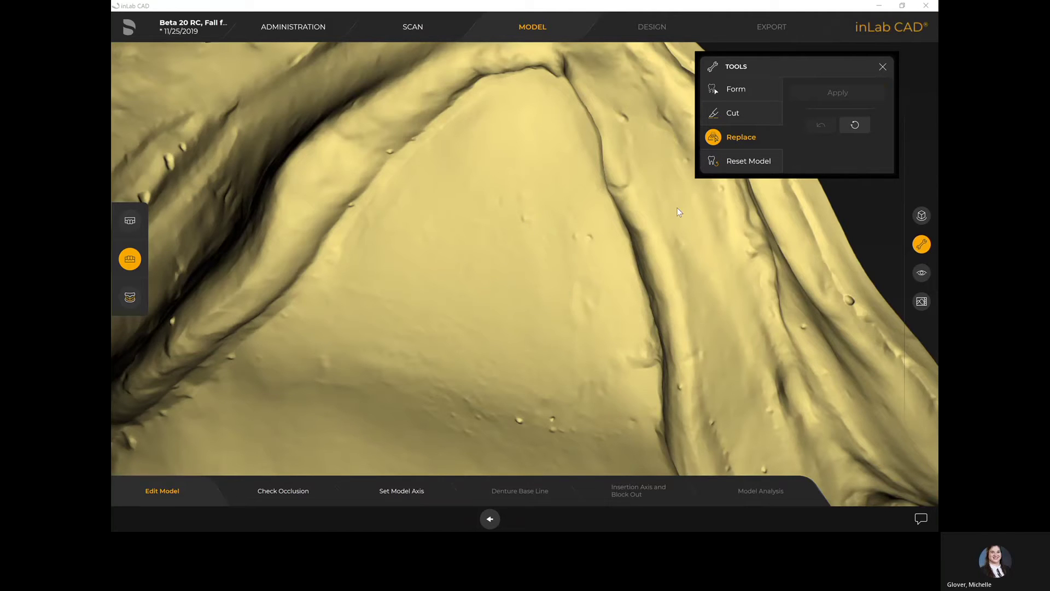
Inspect the whole lower jaw model and the front of the bite registration scan
scroll(677, 208, down, 5)
scroll(677, 208, down, 4)
middle_drag(619, 115, 546, 164)
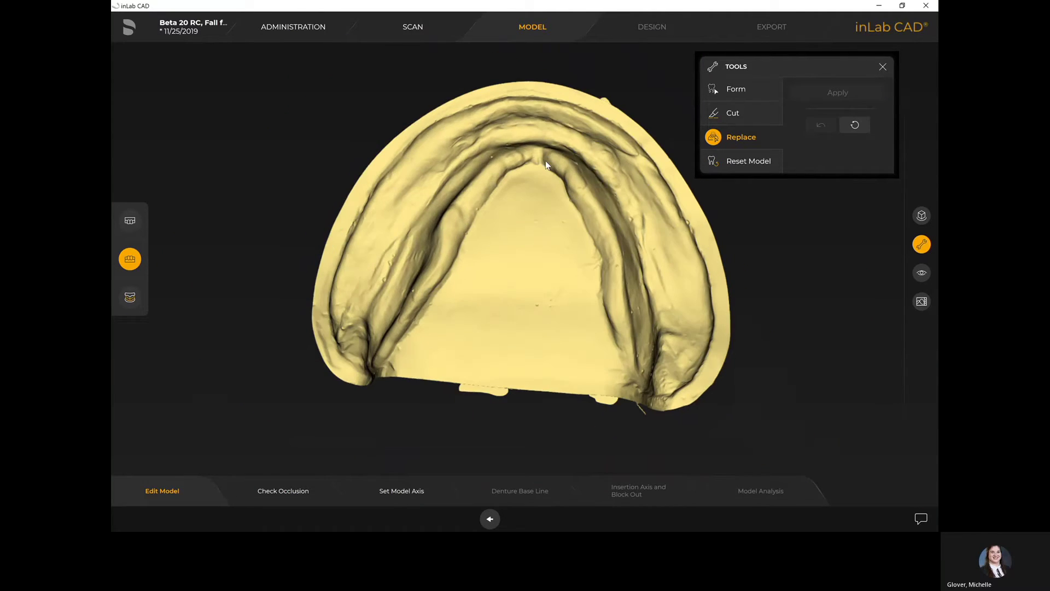
click(131, 299)
middle_drag(527, 123, 447, 337)
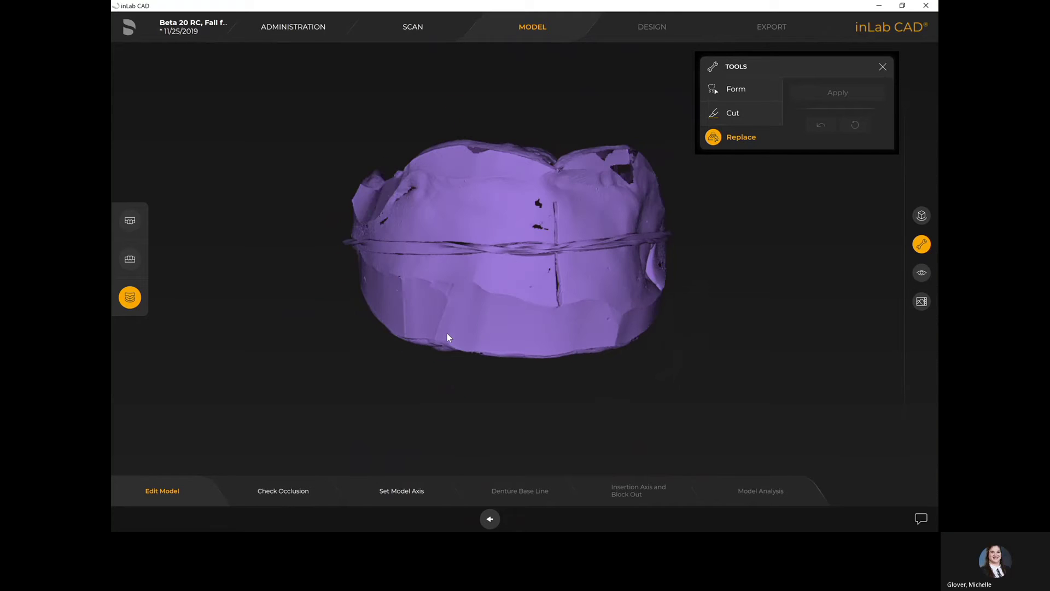
Check the occlusion of both jaws with the bite registration and view the manual Biterim Correlation options without adjusting anything
click(287, 491)
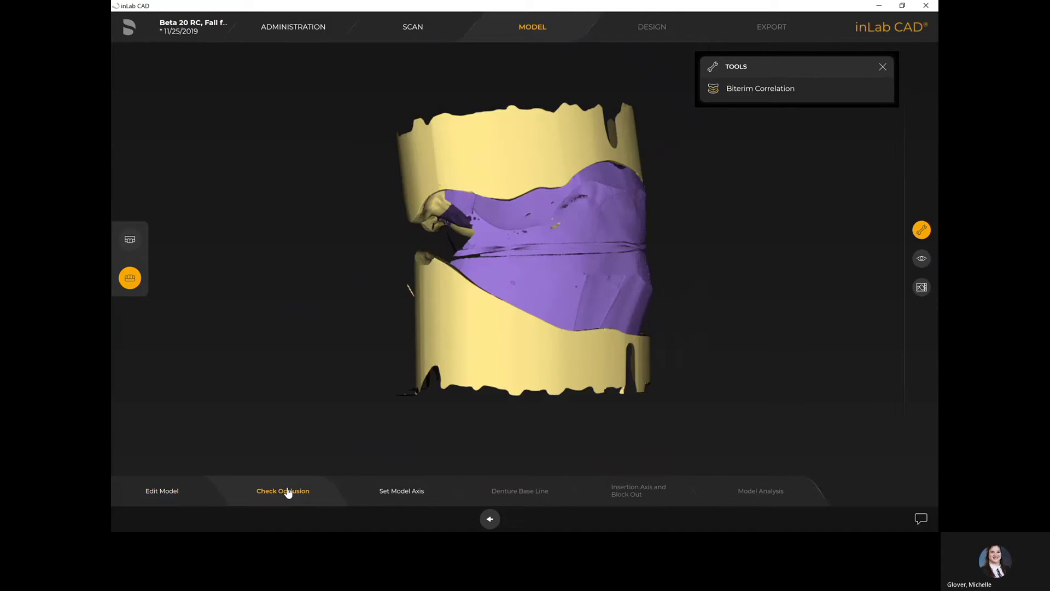
middle_drag(705, 246, 629, 219)
click(733, 90)
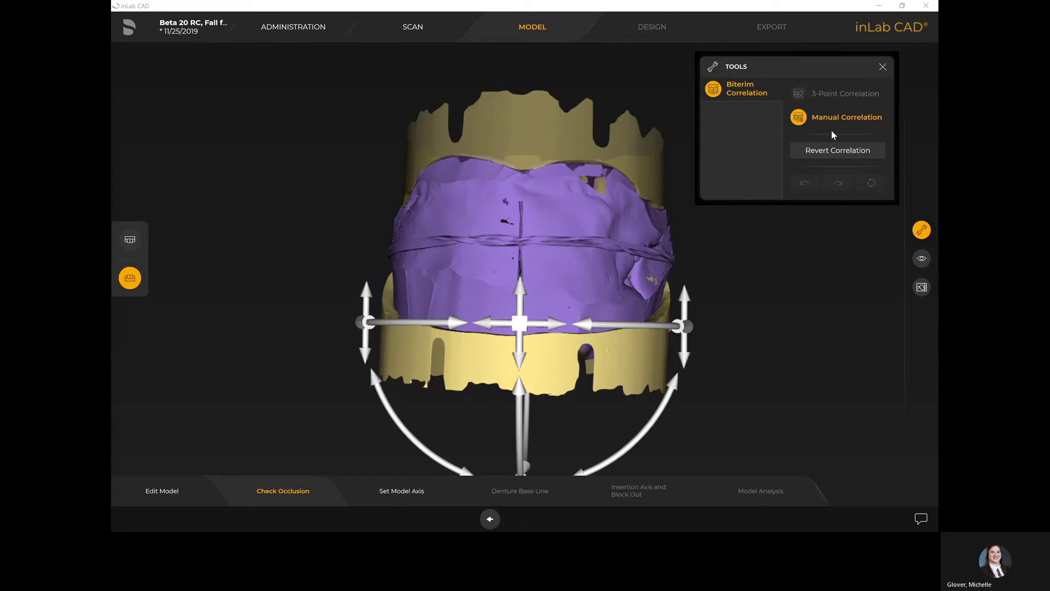
click(731, 91)
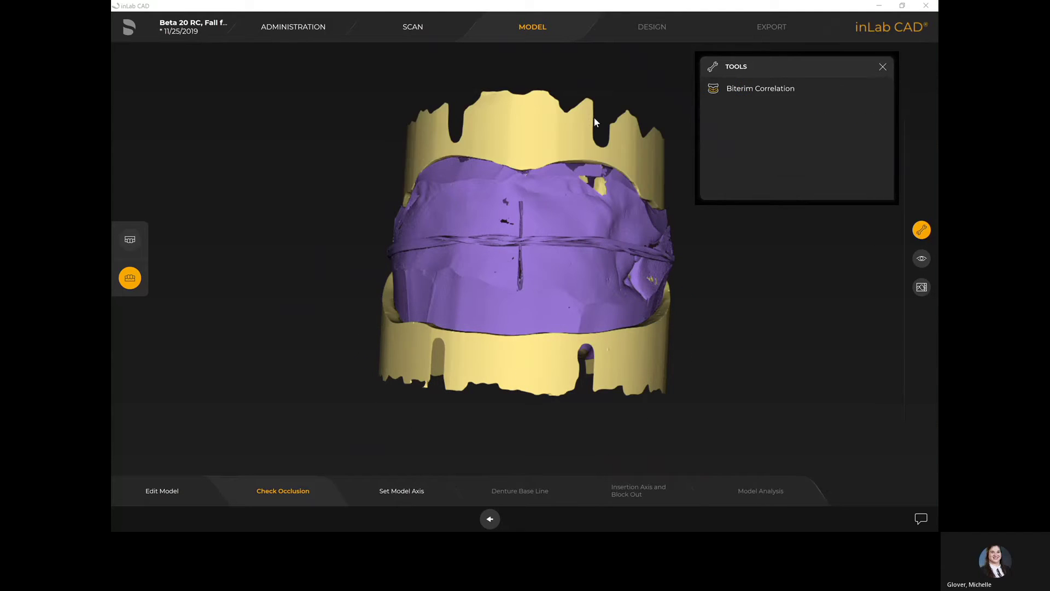
middle_drag(513, 184, 510, 311)
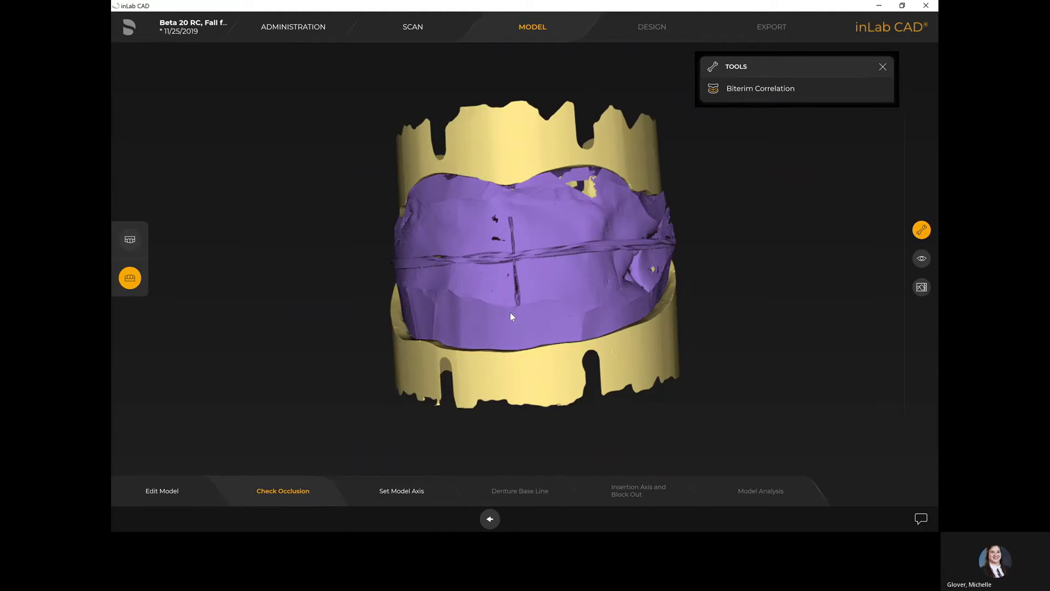
Set the model axis by shifting and rotating the jaws to fit the arch template, midline and occlusal plane
click(405, 498)
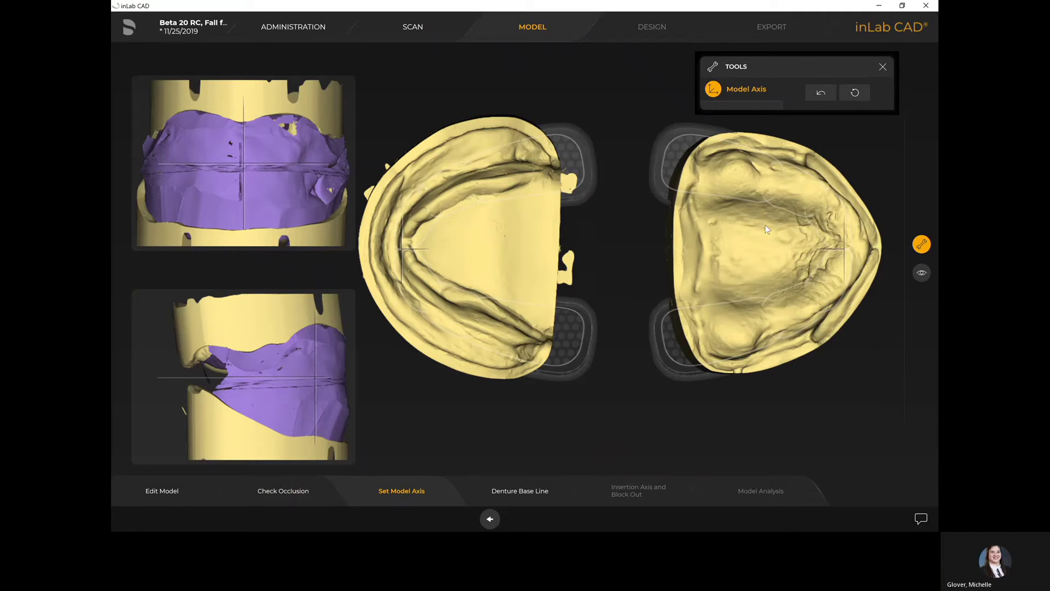
drag(813, 251, 789, 250)
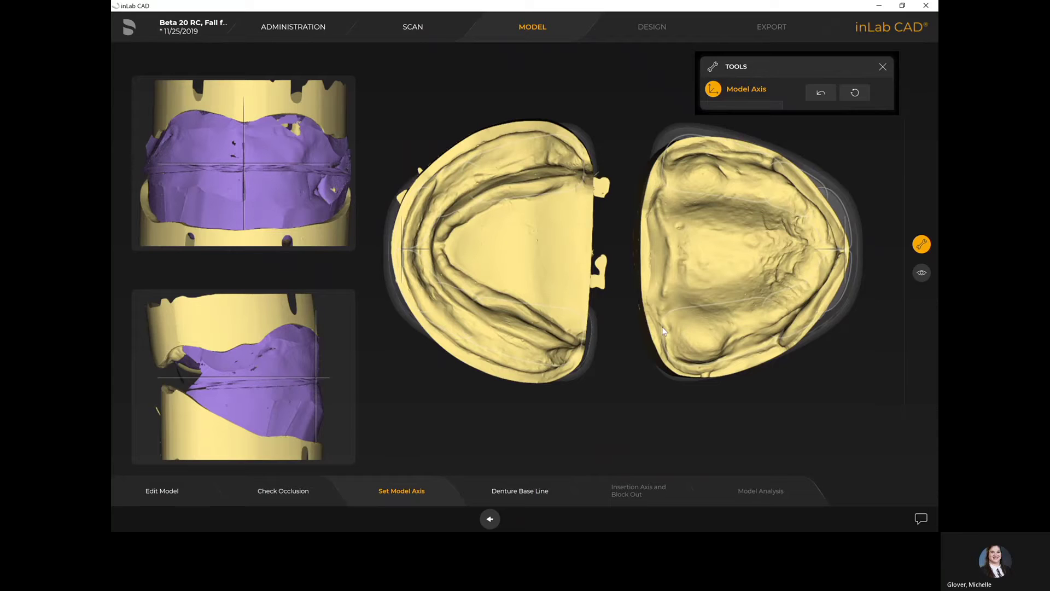
drag(663, 327, 662, 325)
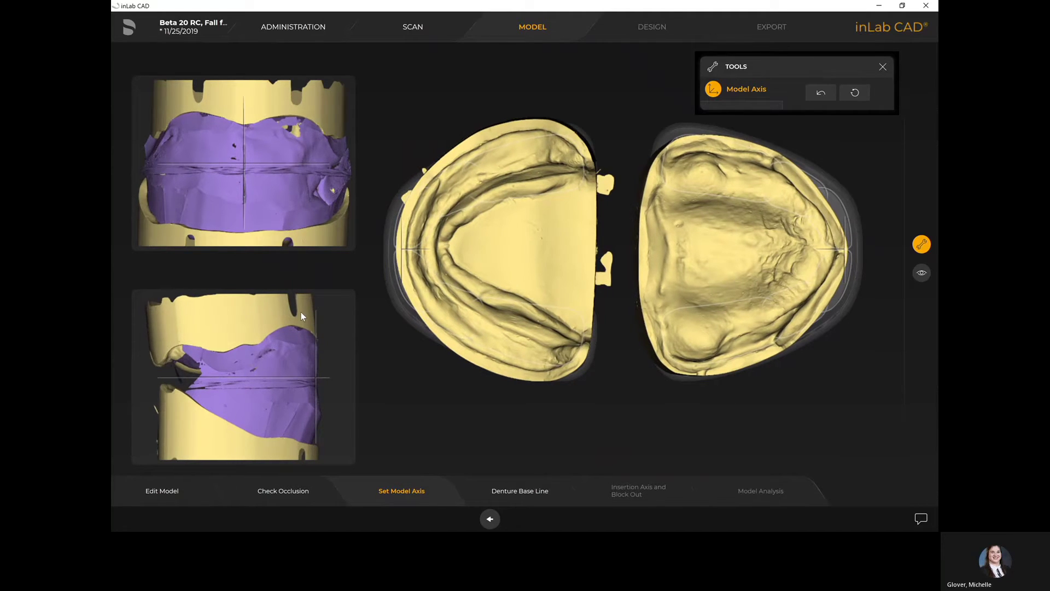
drag(263, 322, 263, 295)
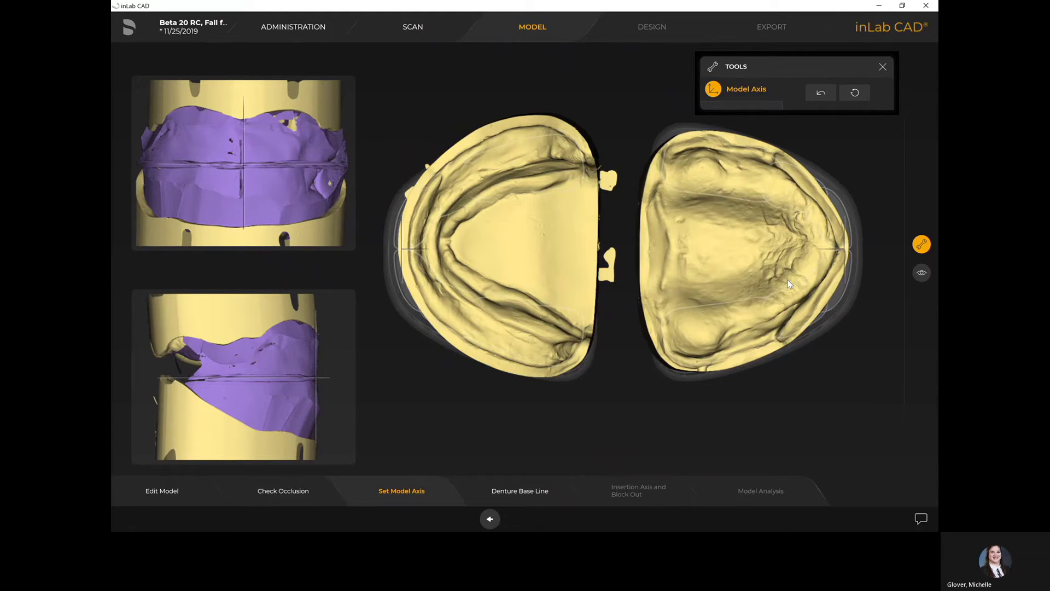
drag(787, 281, 788, 284)
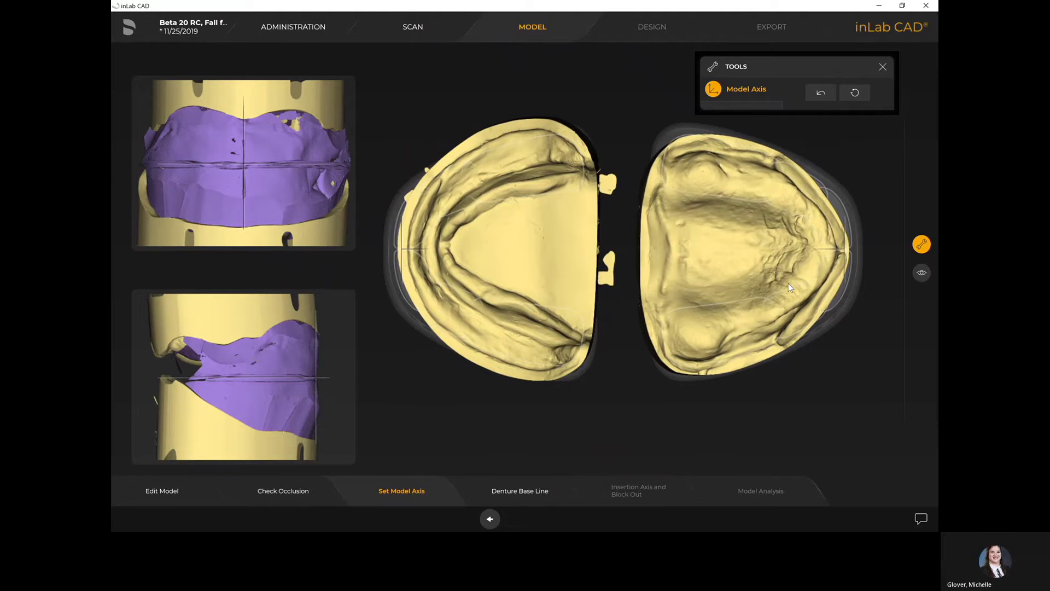
drag(690, 318, 693, 311)
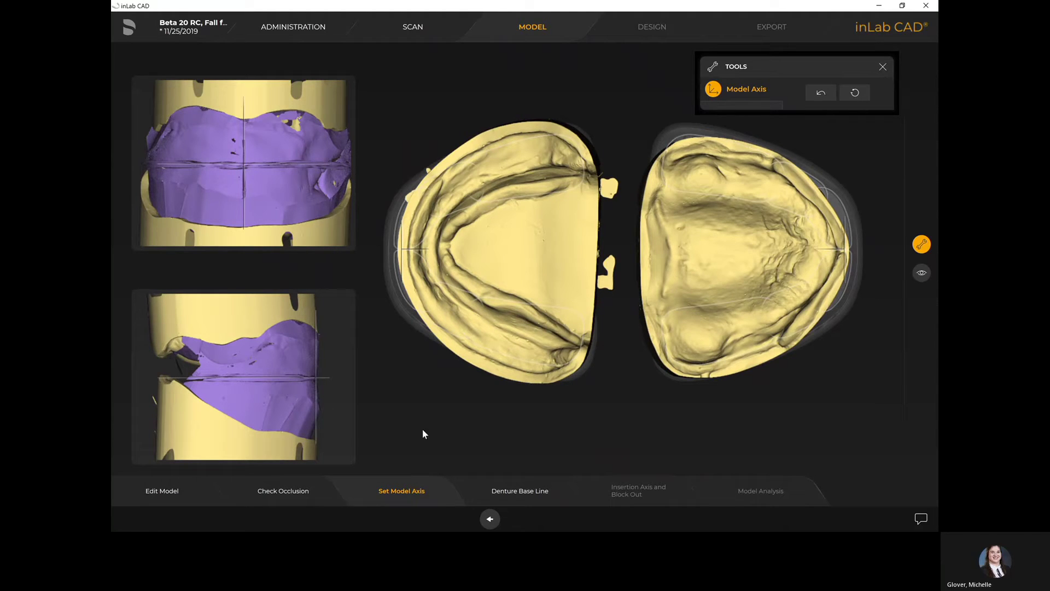
Redraw the posterior border of the upper jaw's denture base line further back across the palate
click(519, 491)
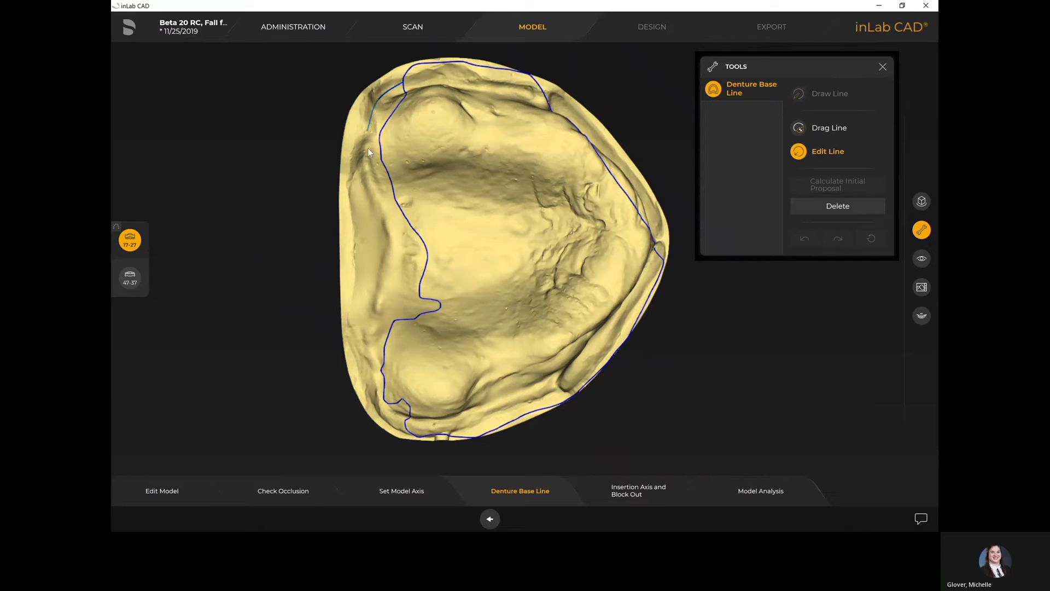
drag(362, 172, 383, 239)
mouse_move(369, 309)
mouse_down()
mouse_move(377, 386)
mouse_move(378, 341)
mouse_move(370, 322)
mouse_move(384, 402)
mouse_up()
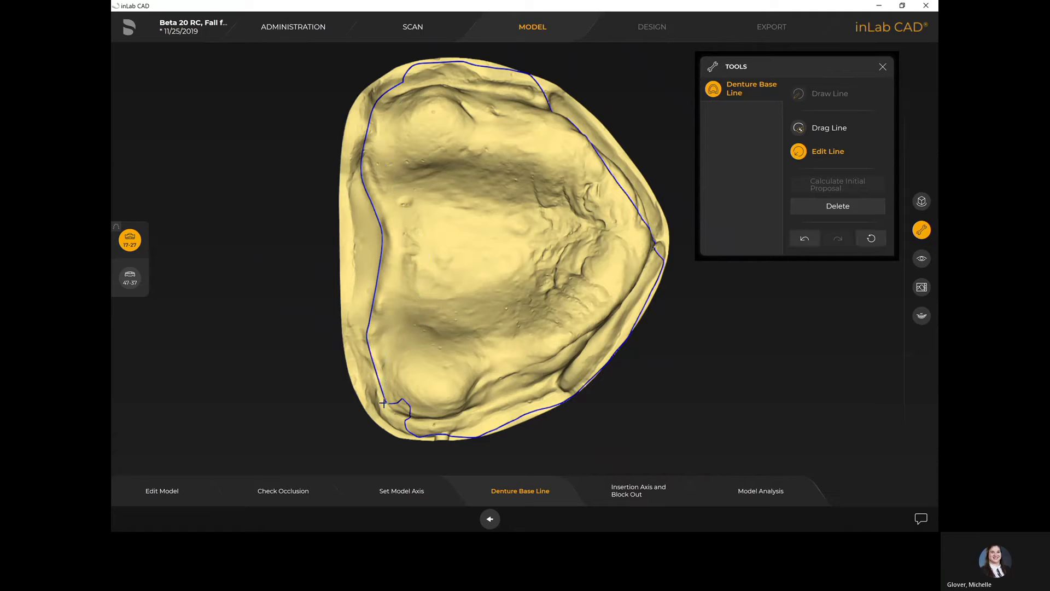
Redraw the upper denture base line along the first buccal side, following the vestibule from the tuberosity to the front
right_drag(454, 130, 404, 127)
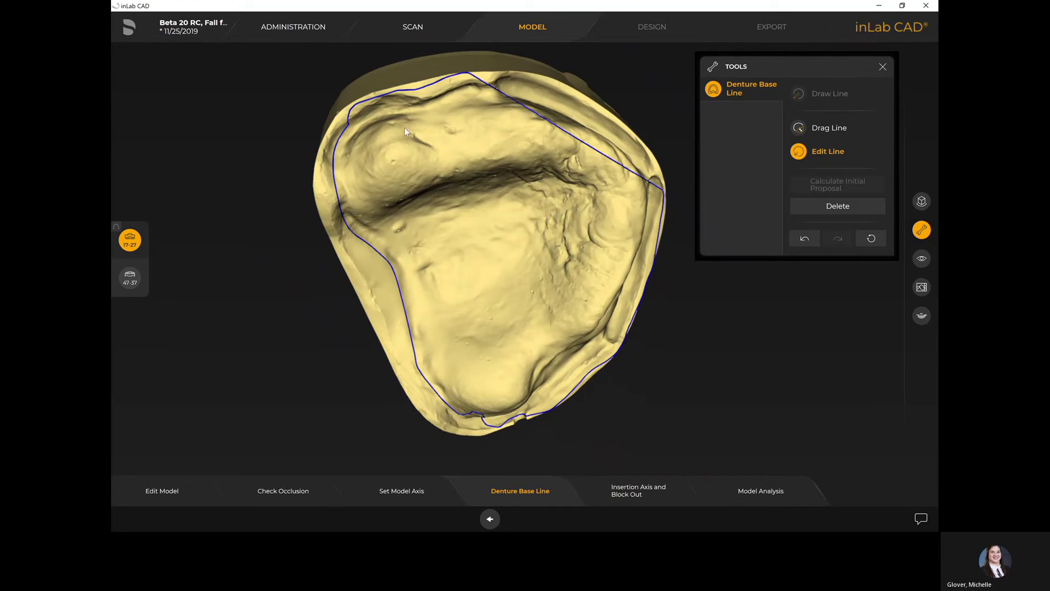
drag(365, 115, 478, 91)
drag(500, 94, 502, 94)
mouse_move(499, 102)
middle_down()
mouse_move(480, 128)
mouse_move(449, 141)
mouse_move(447, 125)
middle_up()
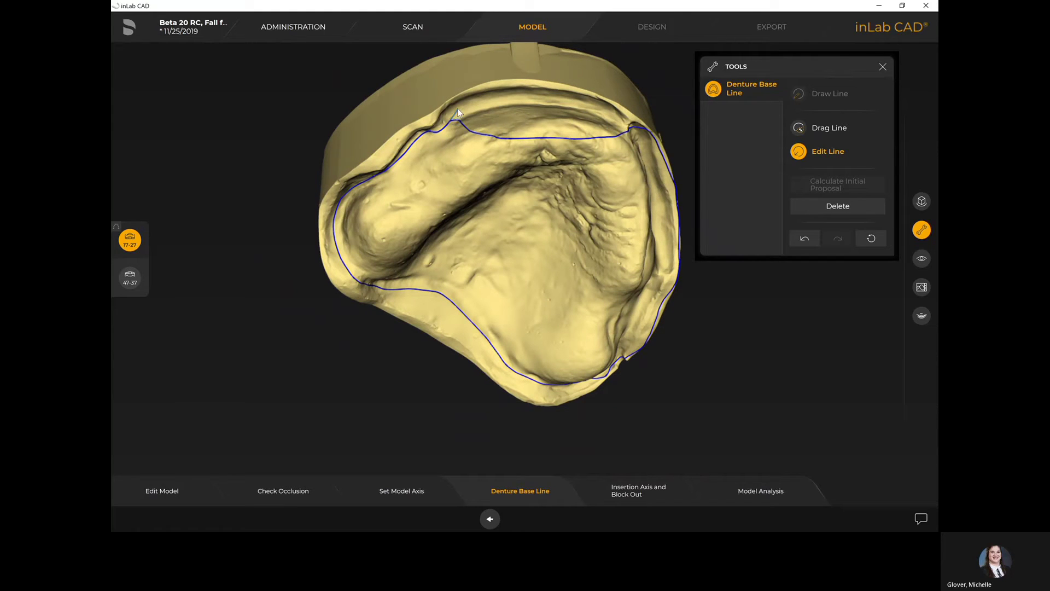
mouse_move(454, 114)
mouse_down()
mouse_move(505, 96)
mouse_move(581, 101)
mouse_up()
drag(594, 106, 619, 125)
mouse_move(610, 131)
middle_down()
mouse_move(587, 139)
mouse_move(591, 126)
middle_up()
click(615, 119)
Redraw the upper denture base line along the front and second buccal side, following the vestibule around to the tuberosity
mouse_move(616, 119)
middle_down()
mouse_move(578, 112)
mouse_move(486, 146)
mouse_move(421, 153)
middle_up()
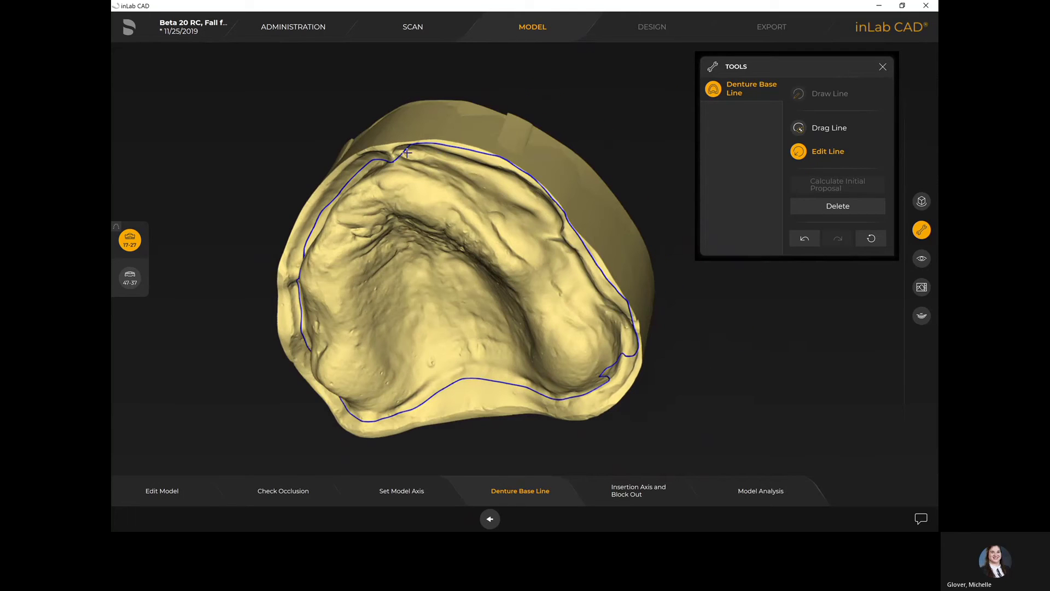
mouse_move(448, 162)
mouse_down()
mouse_move(489, 166)
mouse_move(541, 211)
mouse_move(629, 358)
mouse_up()
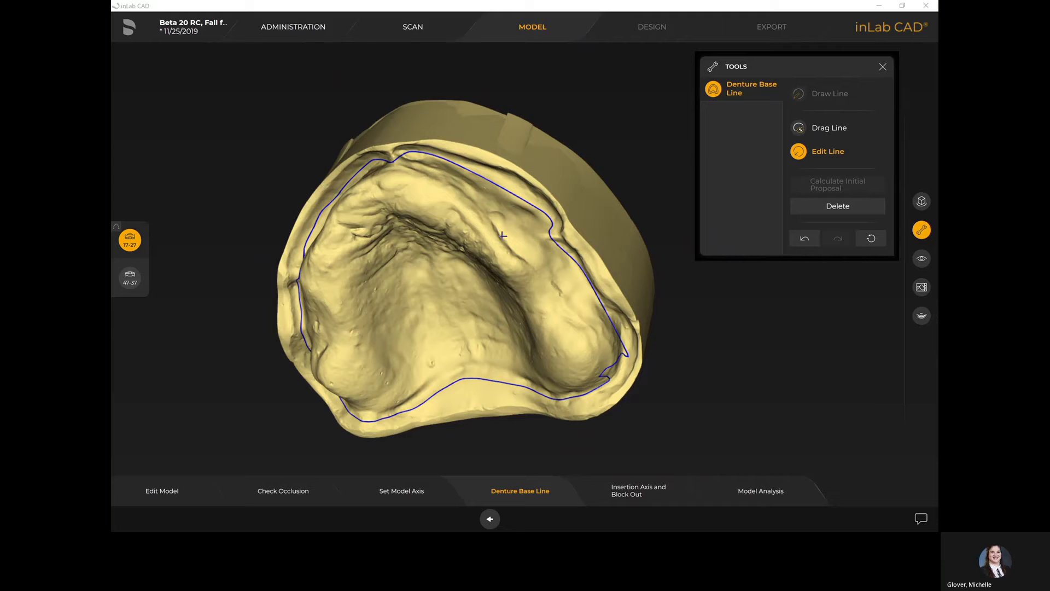
right_drag(391, 246, 496, 351)
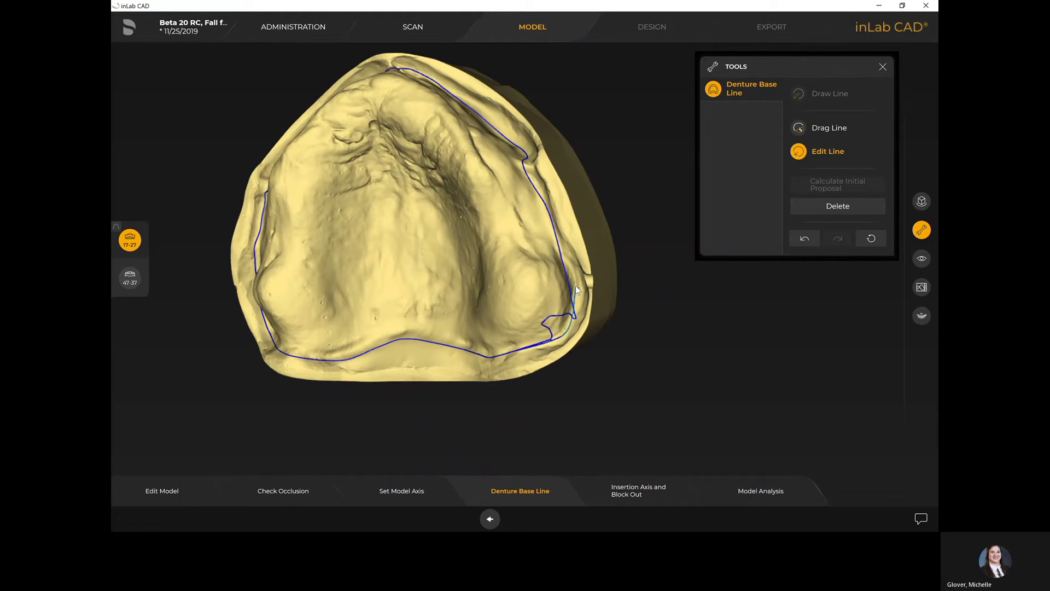
drag(566, 251, 556, 238)
middle_drag(376, 175, 407, 221)
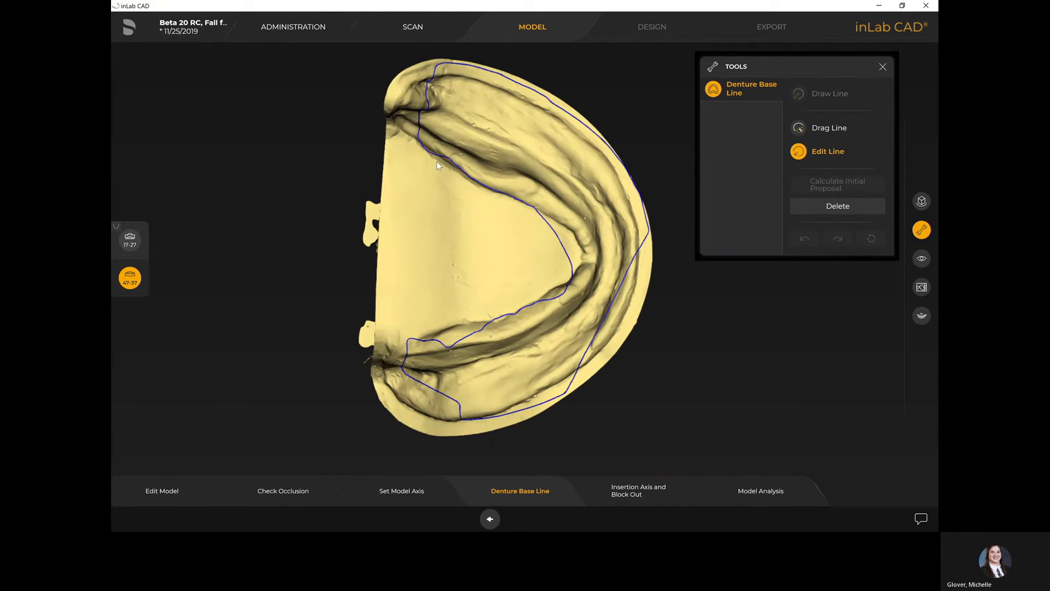
Adjust the lower jaw's denture base line at the anterior lingual midline with Drag Line, pulling it closer to the ridge
click(800, 129)
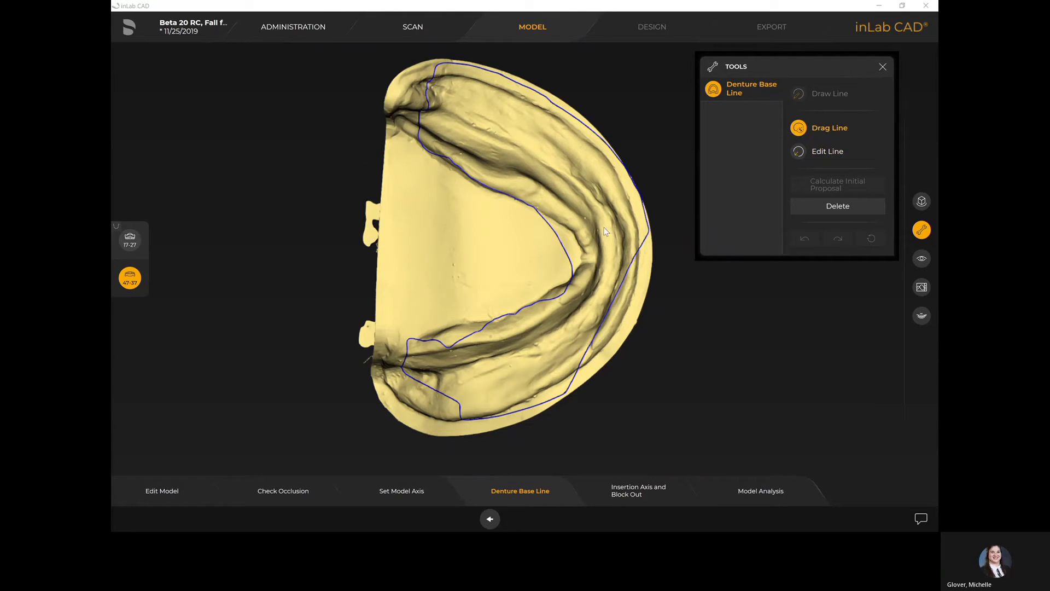
drag(571, 270, 589, 264)
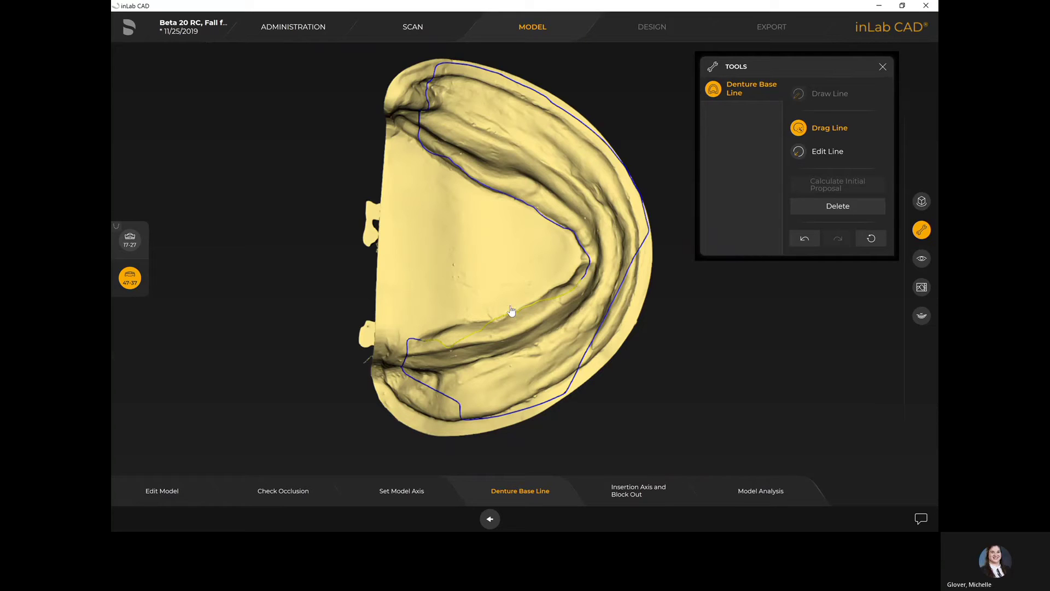
click(492, 328)
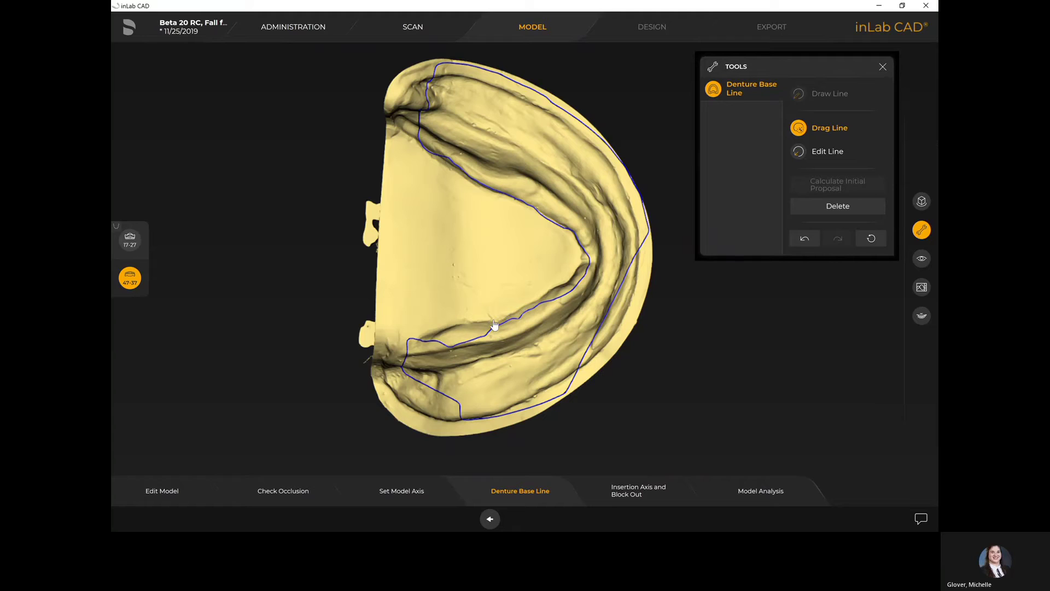
Redraw the lower denture base line with Edit Line along the lingual side and around one retromolar end
click(807, 155)
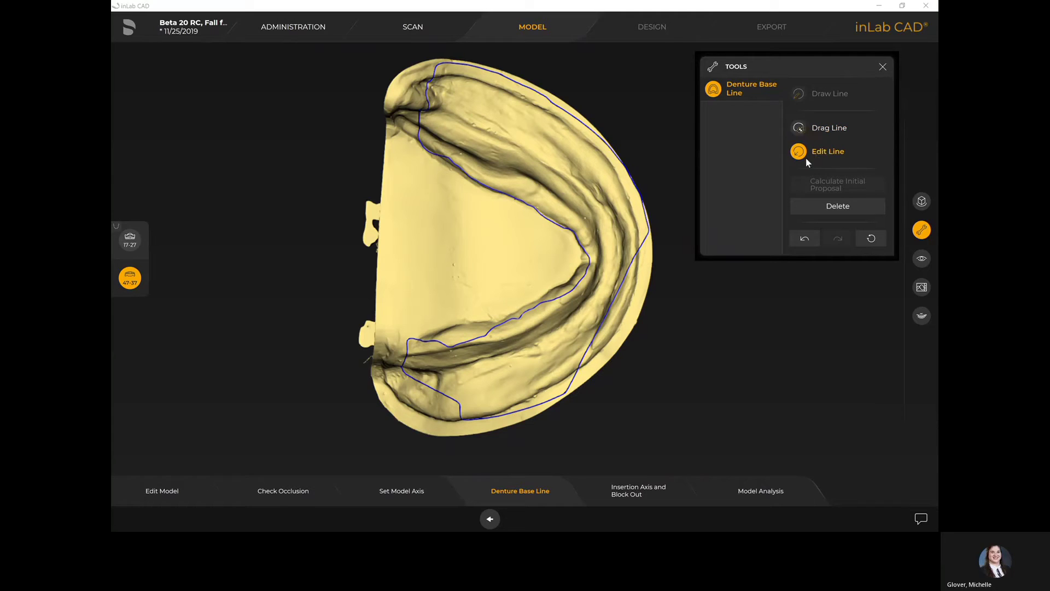
mouse_move(488, 187)
mouse_down()
mouse_move(578, 225)
mouse_move(591, 255)
mouse_move(564, 297)
mouse_move(483, 335)
mouse_up()
right_drag(484, 335, 478, 320)
mouse_move(478, 309)
mouse_down()
mouse_move(434, 325)
mouse_move(420, 375)
mouse_move(477, 394)
mouse_move(603, 318)
mouse_up()
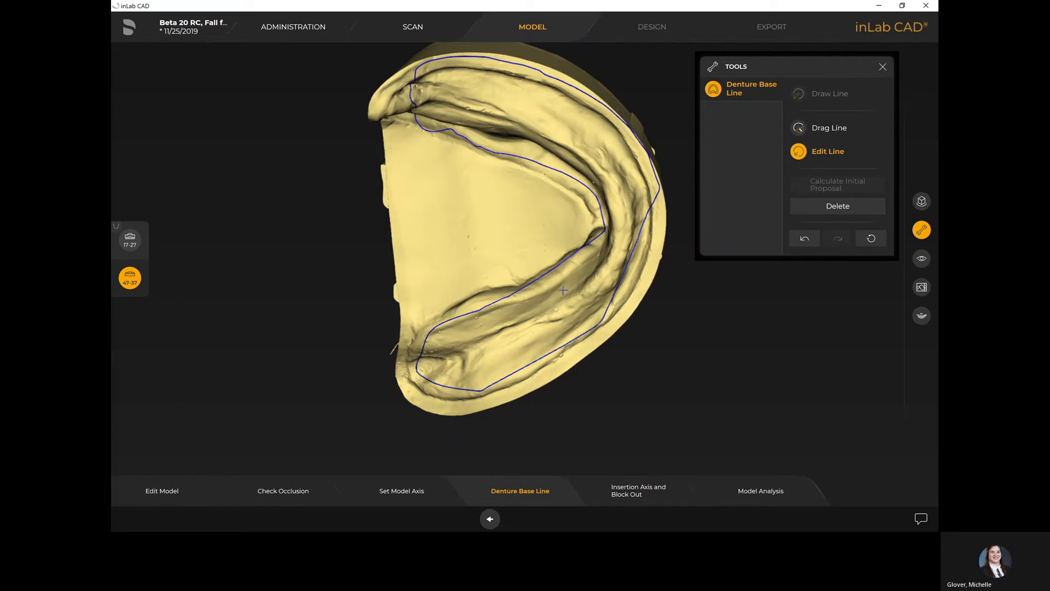
Redraw the lower denture base line along the labial and buccal vestibule and around the other retromolar end
middle_drag(580, 302, 595, 305)
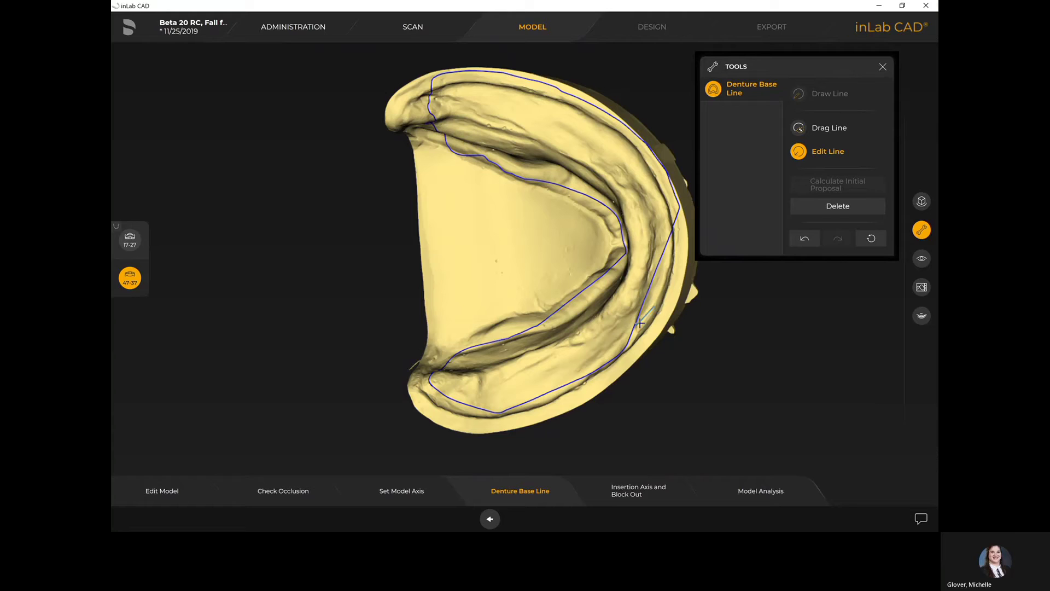
mouse_move(653, 310)
mouse_down()
mouse_move(674, 248)
mouse_move(660, 297)
mouse_move(670, 241)
mouse_up()
mouse_move(493, 148)
middle_down()
mouse_move(467, 212)
mouse_move(476, 273)
middle_up()
mouse_move(494, 277)
mouse_down()
mouse_move(395, 223)
mouse_move(386, 207)
mouse_move(399, 188)
mouse_move(437, 180)
mouse_move(496, 190)
mouse_move(545, 218)
mouse_move(601, 267)
mouse_move(624, 348)
mouse_up()
right_drag(527, 296, 451, 192)
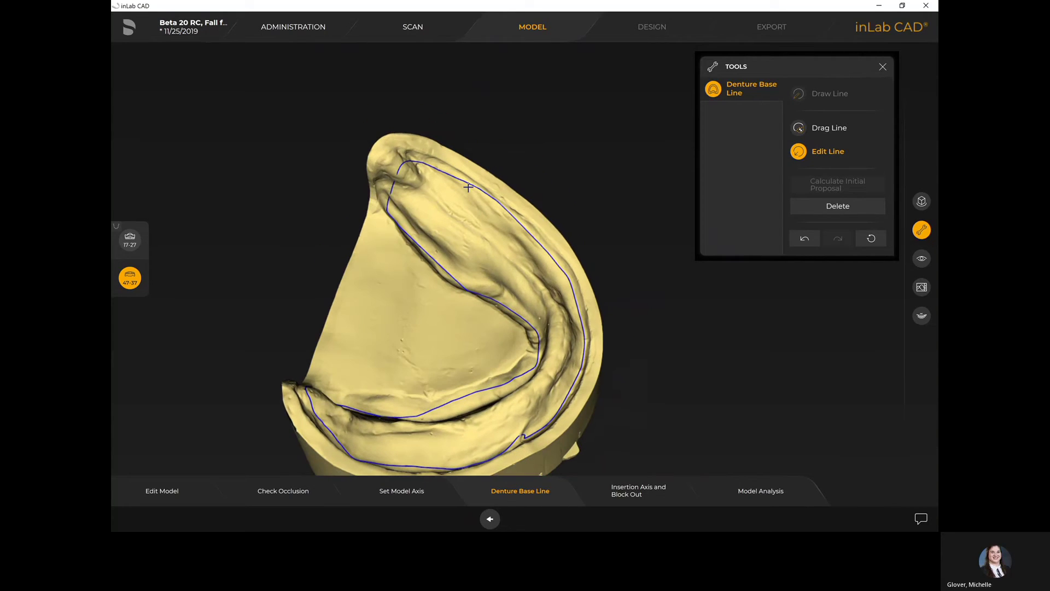
mouse_move(468, 182)
mouse_down()
mouse_move(417, 159)
mouse_move(398, 164)
mouse_move(425, 153)
mouse_move(430, 162)
mouse_move(399, 161)
mouse_move(387, 207)
mouse_up()
right_drag(432, 336, 515, 379)
right_drag(566, 149, 638, 344)
Go to Insertion Axis and Block Out and check the lower jaw's insertion axis and undercuts from above and the side
click(637, 492)
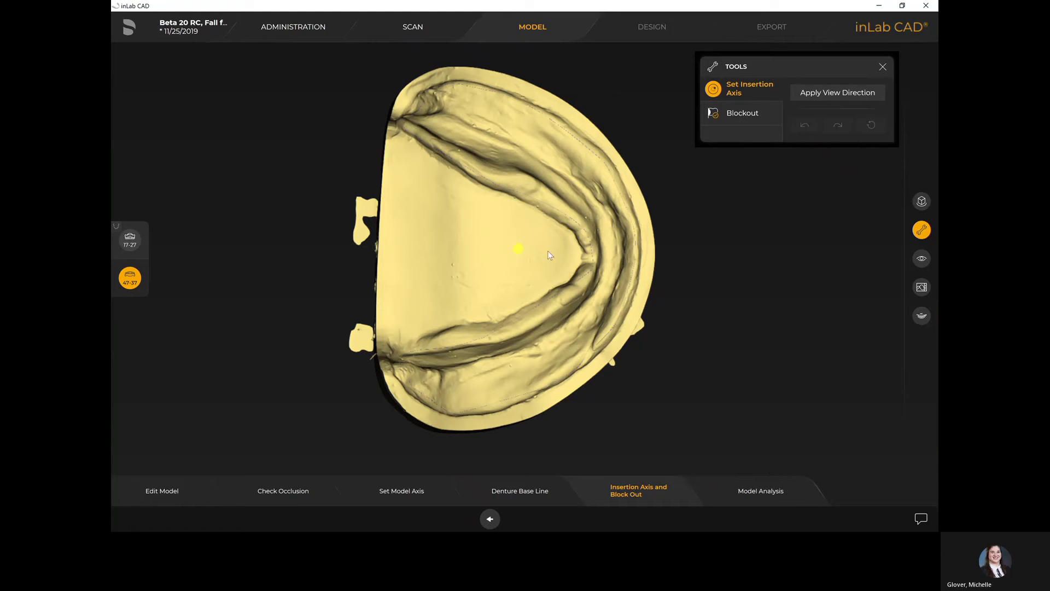
right_drag(584, 230, 607, 238)
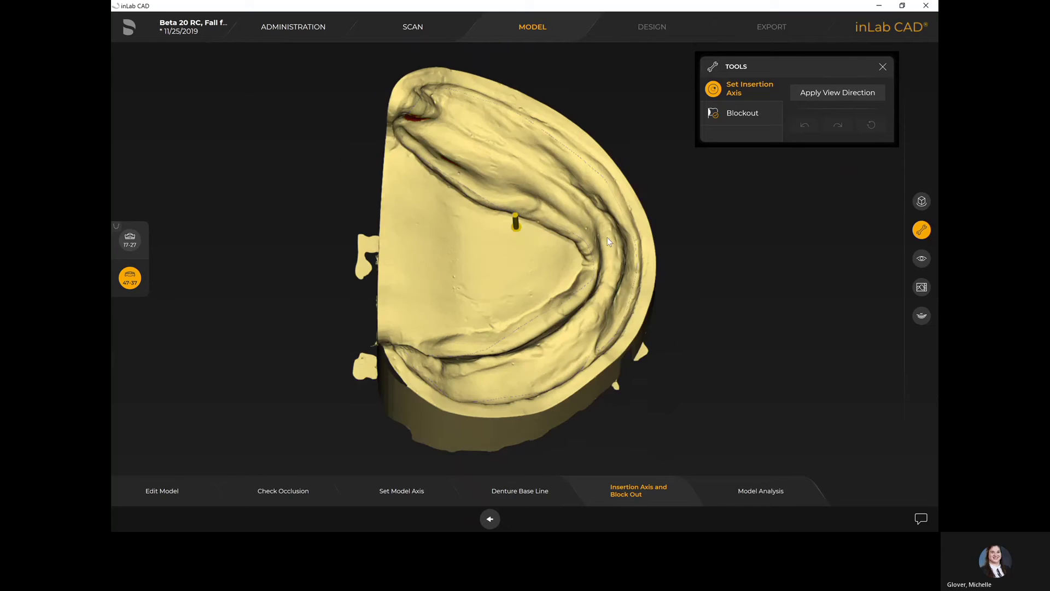
right_drag(532, 371, 528, 326)
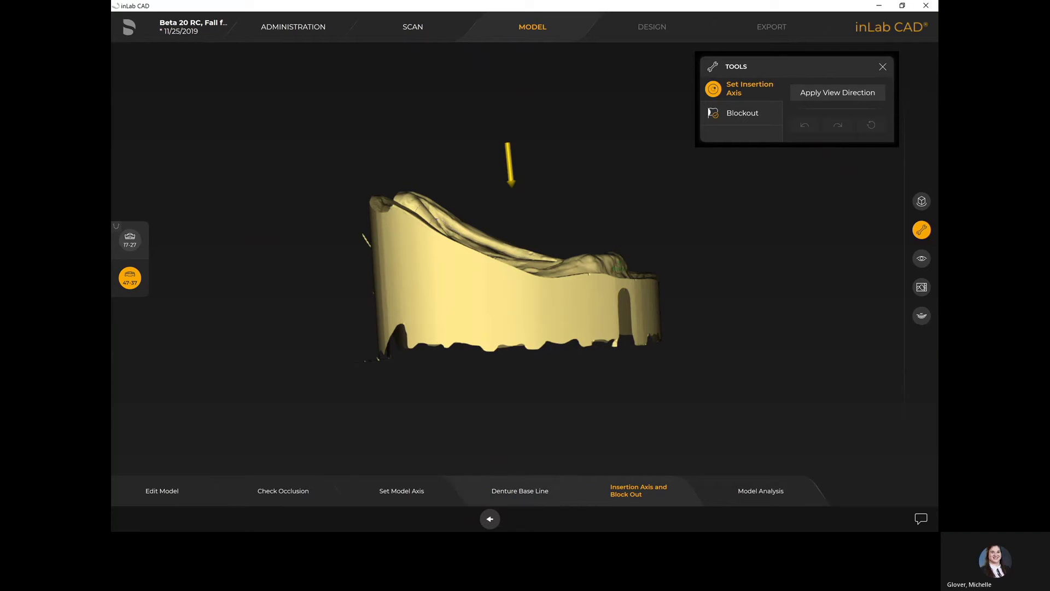
Tilt the upper jaw's insertion axis to clear the anterior labial undercut, and view the Blockout options without applying any
click(134, 247)
mouse_move(569, 237)
right_down()
mouse_move(520, 237)
mouse_move(520, 247)
mouse_move(586, 246)
right_up()
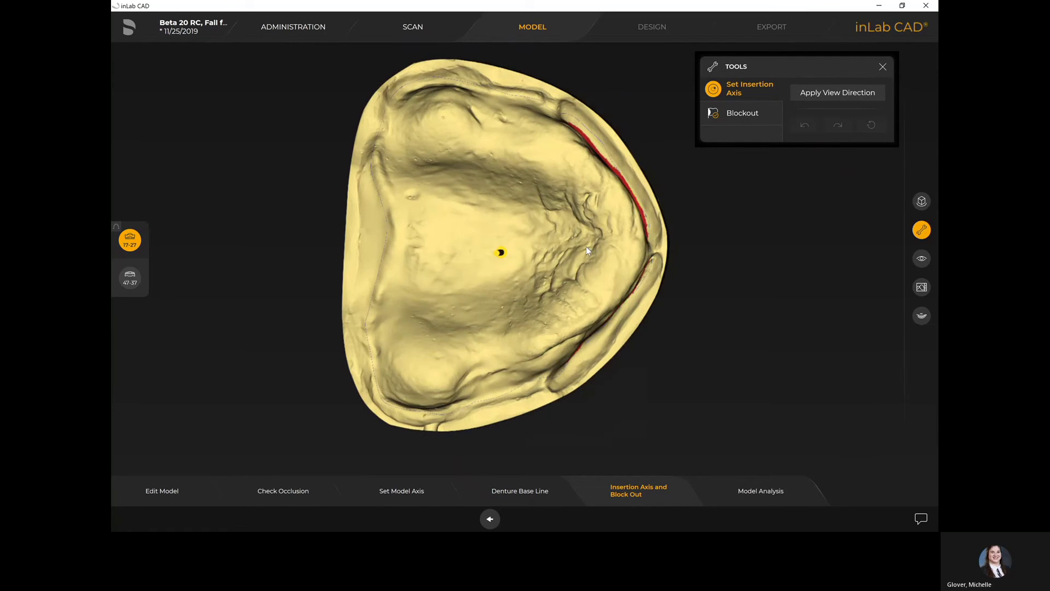
drag(501, 254, 507, 257)
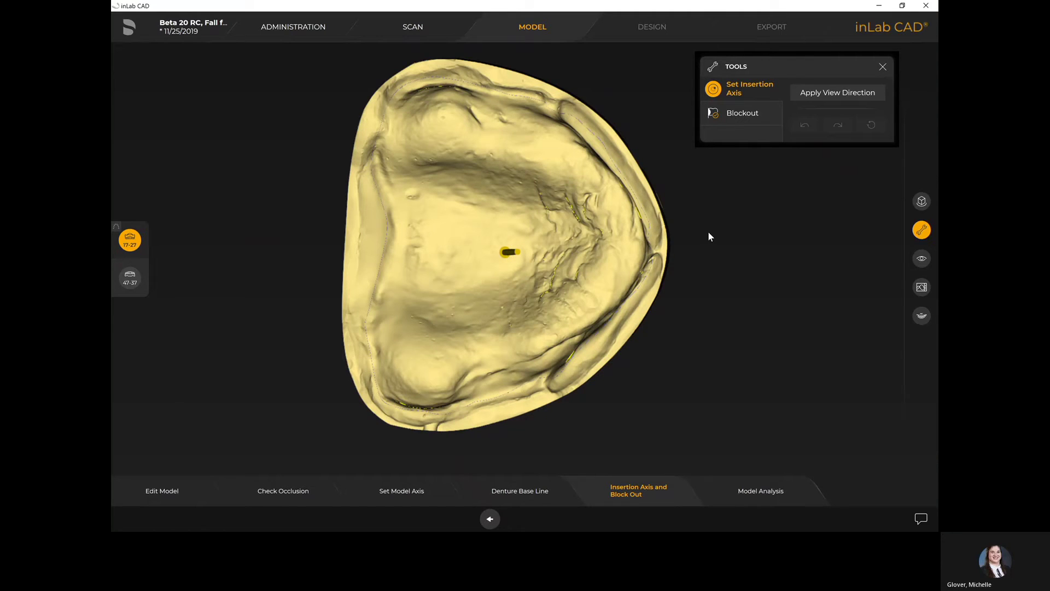
mouse_move(709, 234)
right_down()
mouse_move(633, 234)
mouse_move(695, 223)
right_up()
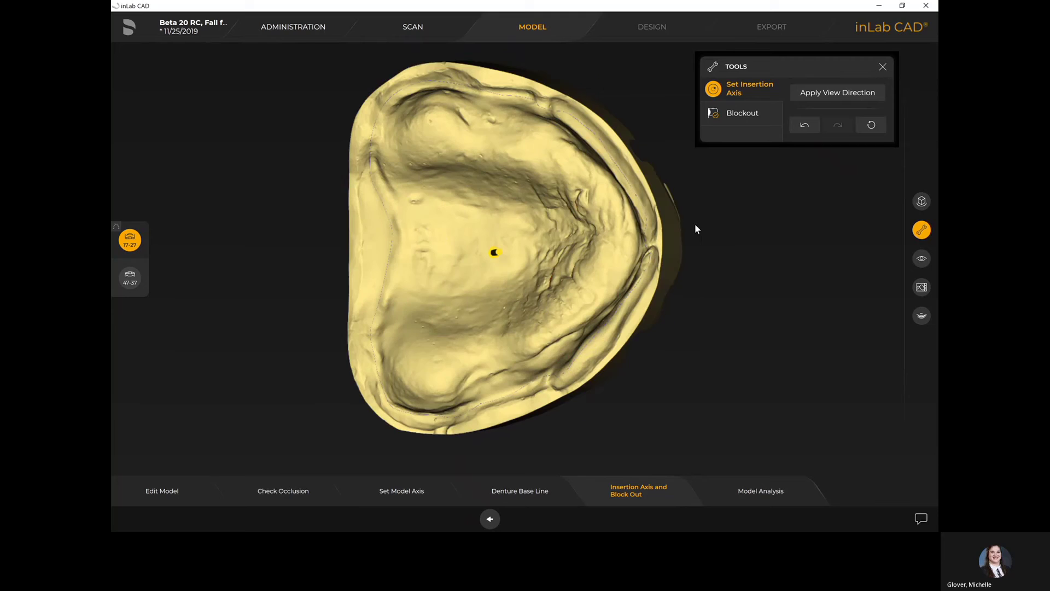
click(742, 118)
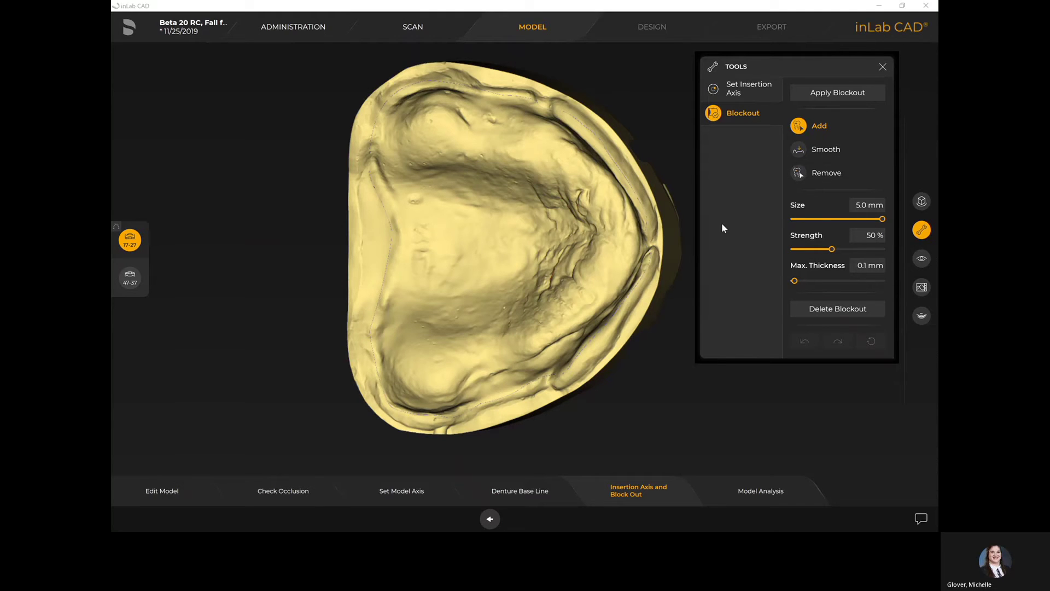
middle_drag(658, 313, 691, 345)
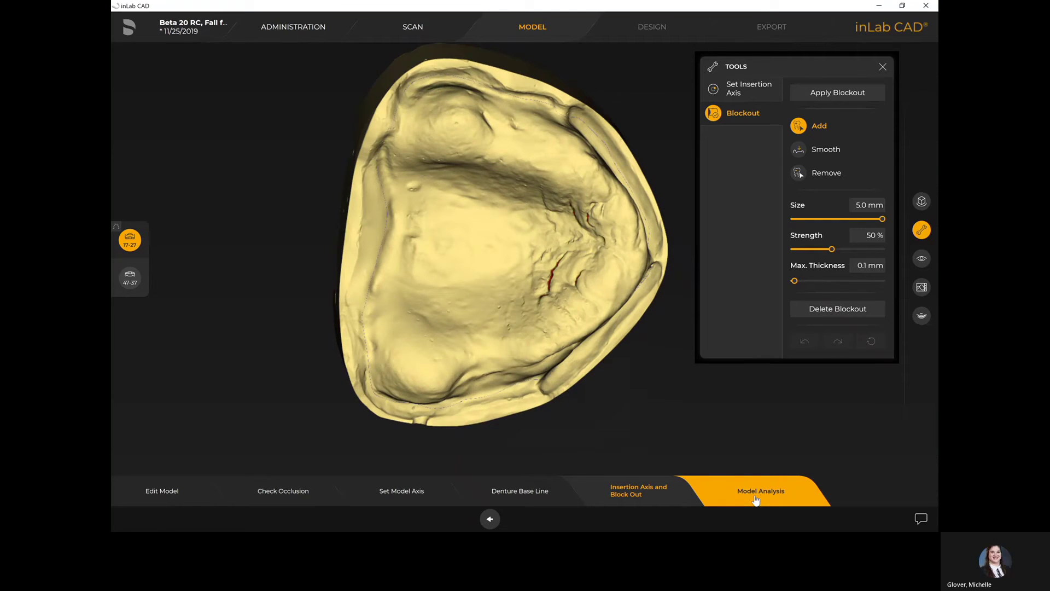
Start Model Analysis and reposition the lower jaw's symphysis point and both green landmarks over the alveolar ridge
click(756, 499)
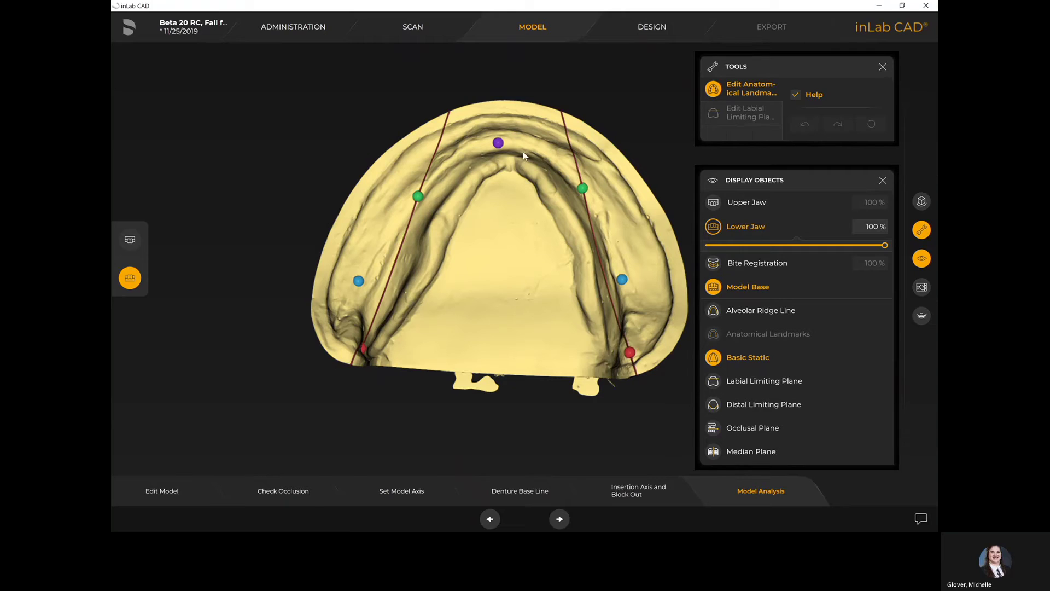
mouse_move(498, 143)
drag(497, 144, 509, 147)
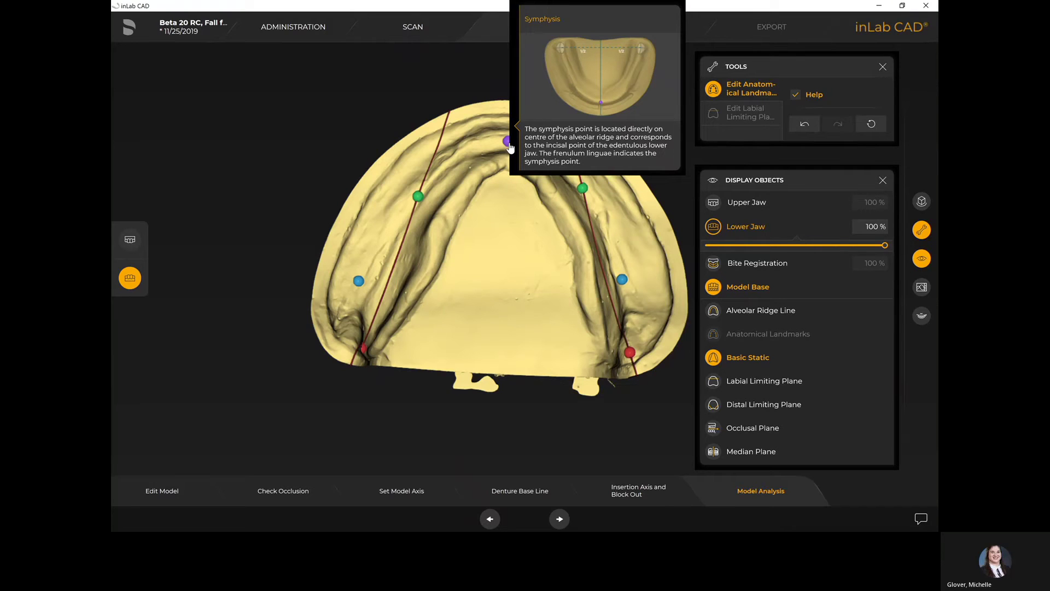
drag(419, 186, 423, 186)
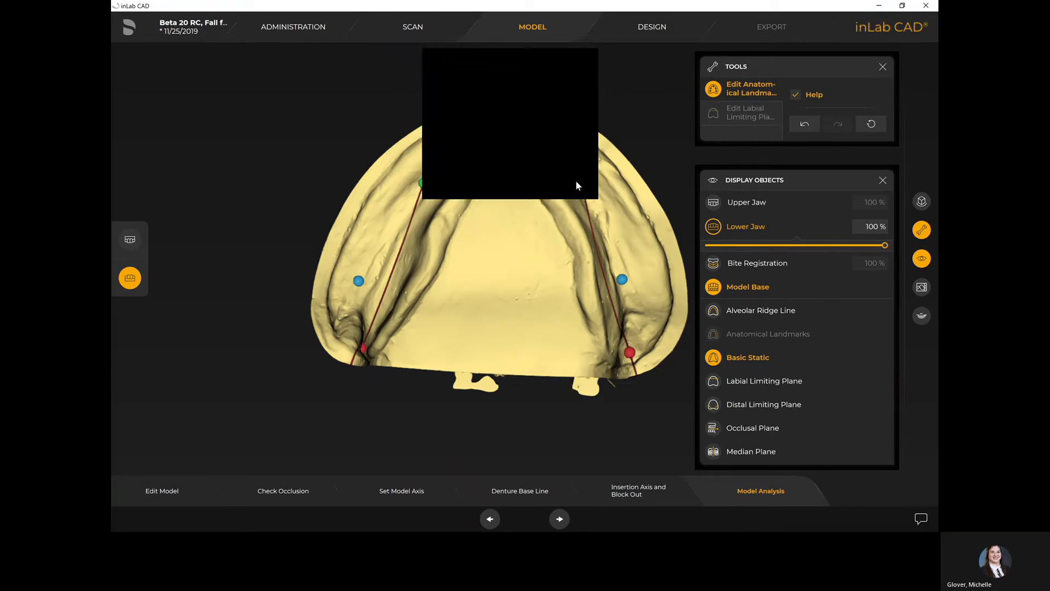
mouse_move(583, 186)
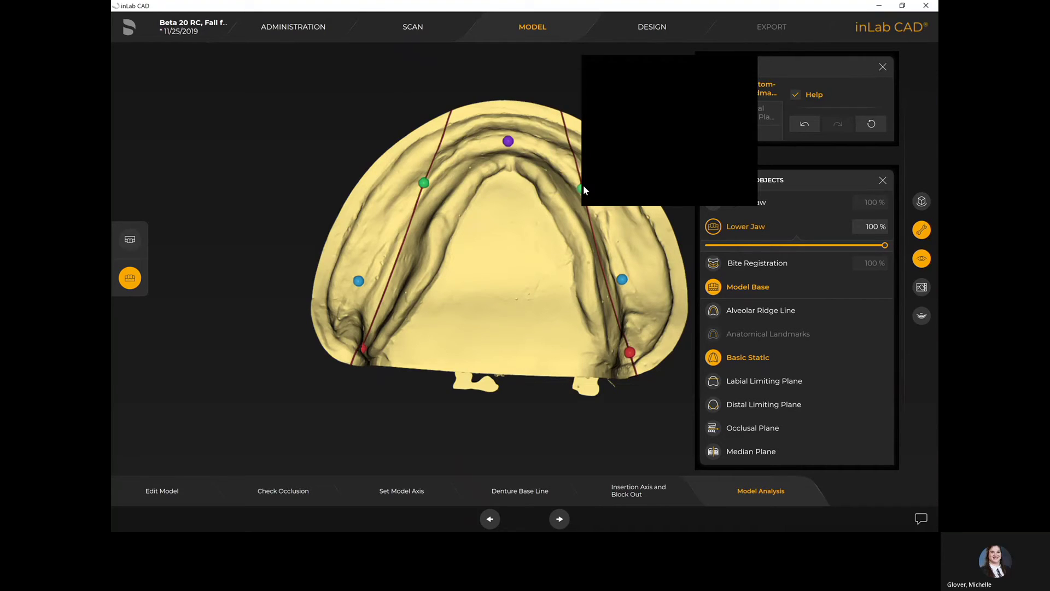
drag(590, 195, 589, 193)
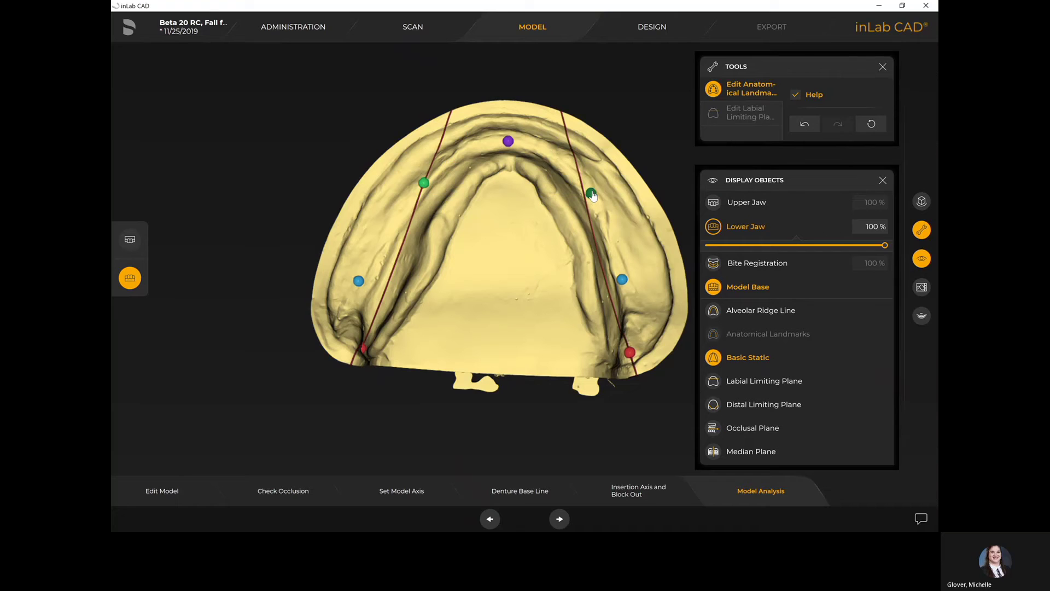
Move the lower jaw's two blue landmarks forward and place both retromolar pad points on the highest points of the pads
drag(358, 280, 386, 259)
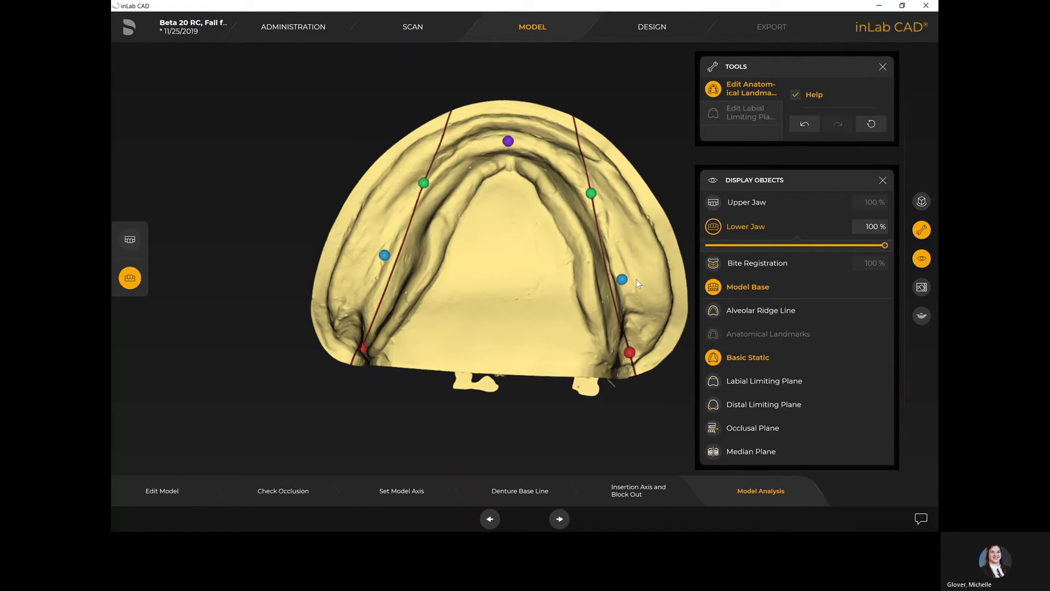
mouse_move(624, 283)
drag(624, 283, 619, 263)
drag(630, 352, 632, 340)
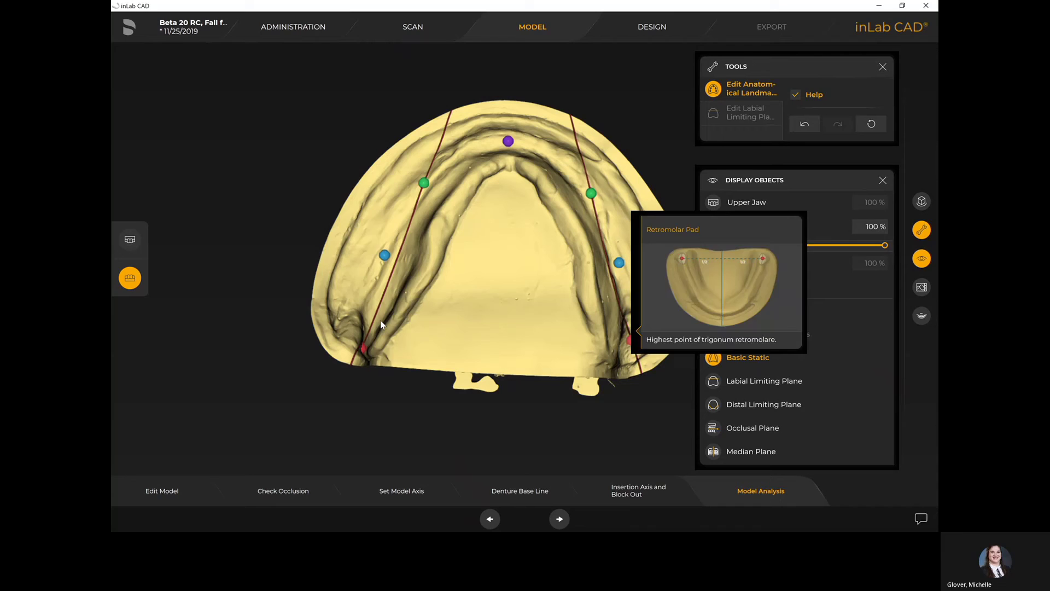
drag(360, 341, 353, 324)
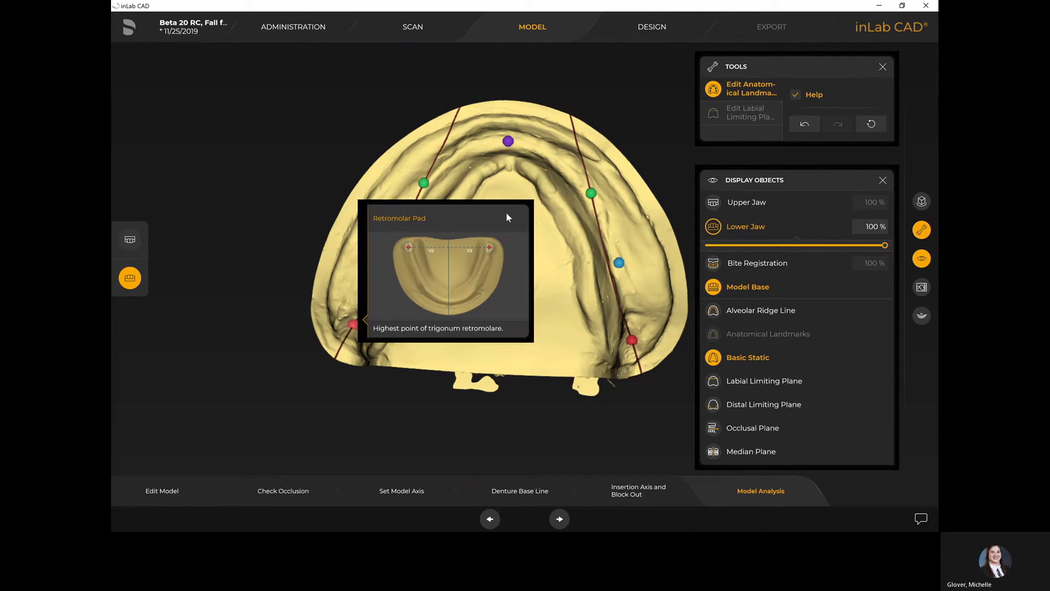
mouse_move(512, 323)
middle_down()
mouse_move(448, 285)
mouse_move(534, 313)
mouse_move(529, 328)
middle_up()
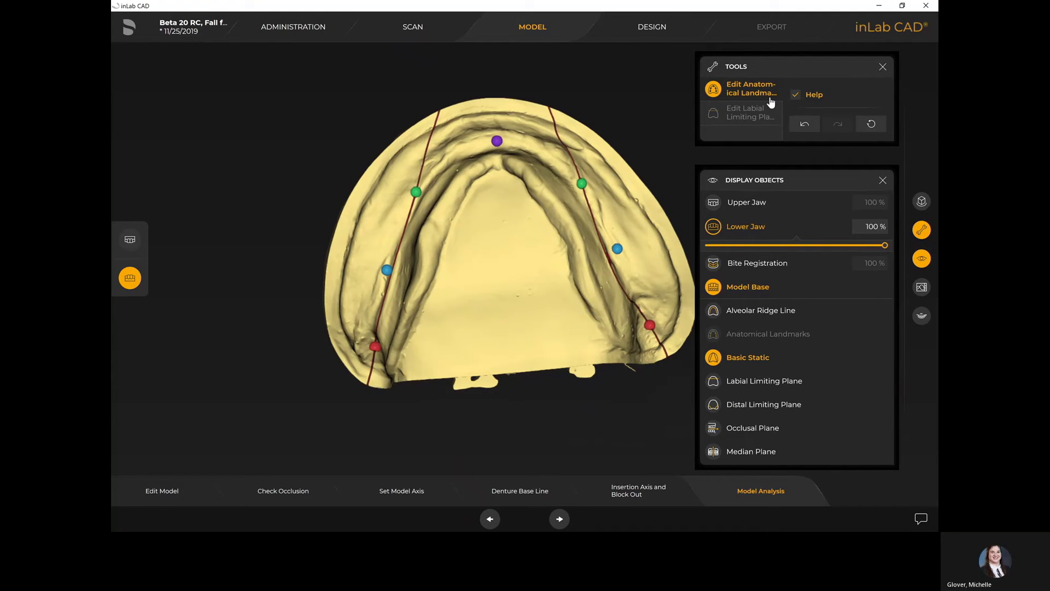
Check the upper jaw's papilla incisiva point, move both first premolar points forward and place the two red points on the tuberosities
mouse_move(496, 143)
mouse_move(501, 117)
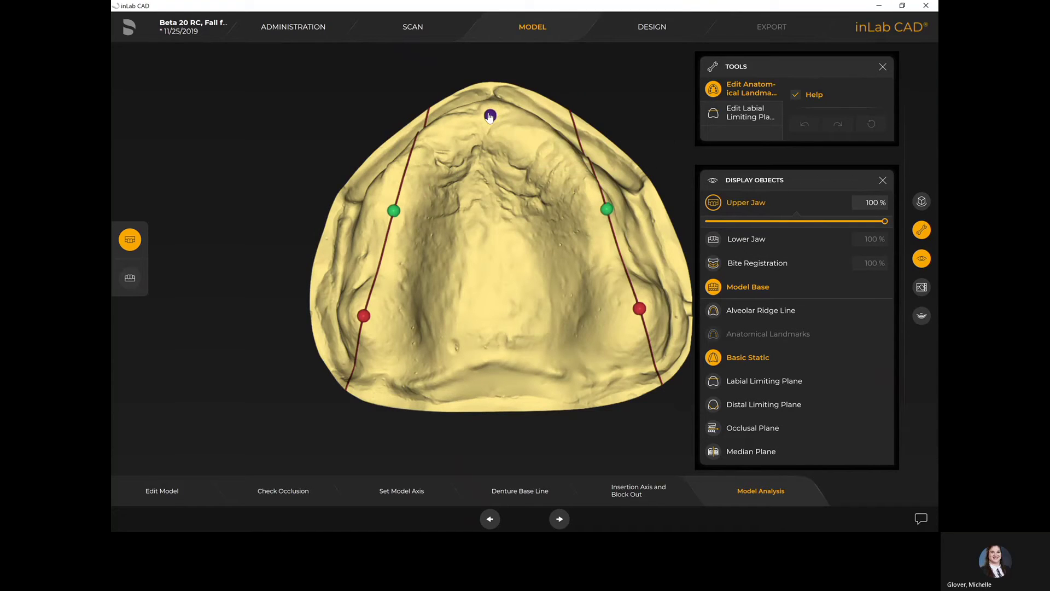
mouse_move(390, 209)
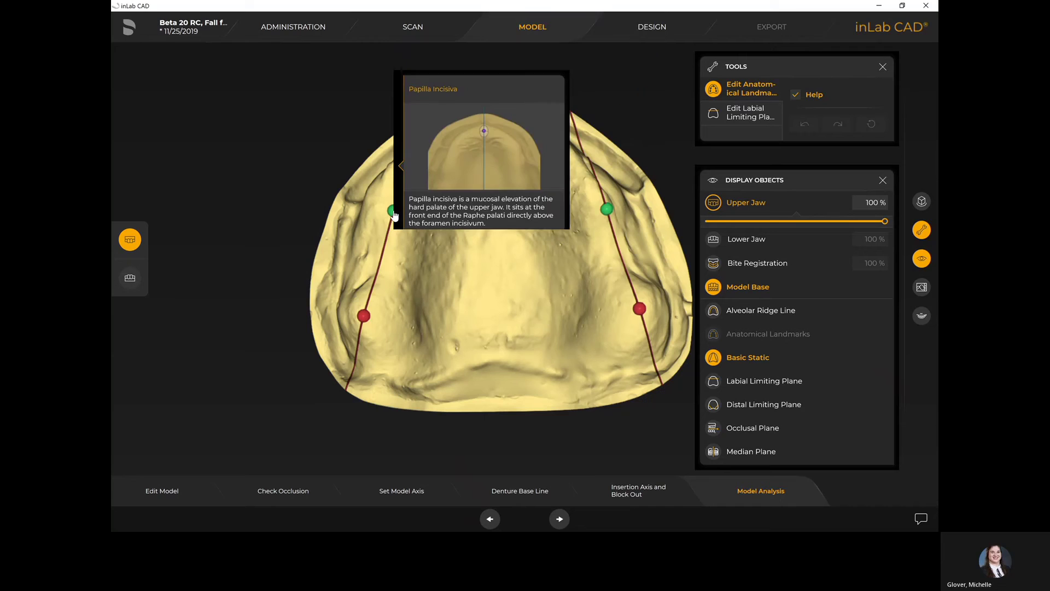
drag(390, 208, 382, 200)
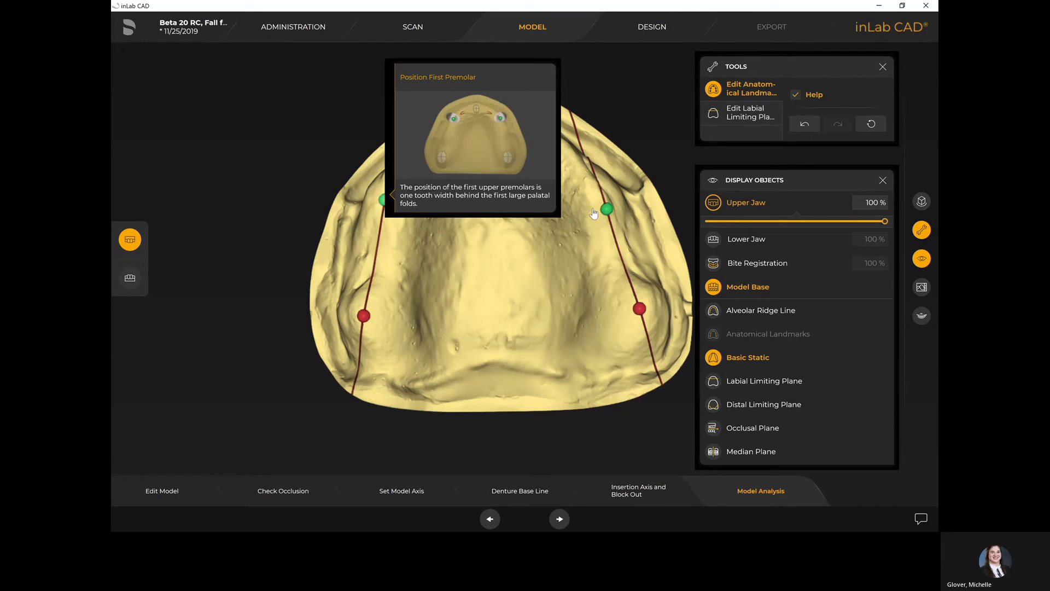
mouse_move(603, 211)
drag(603, 210, 595, 189)
drag(364, 316, 365, 320)
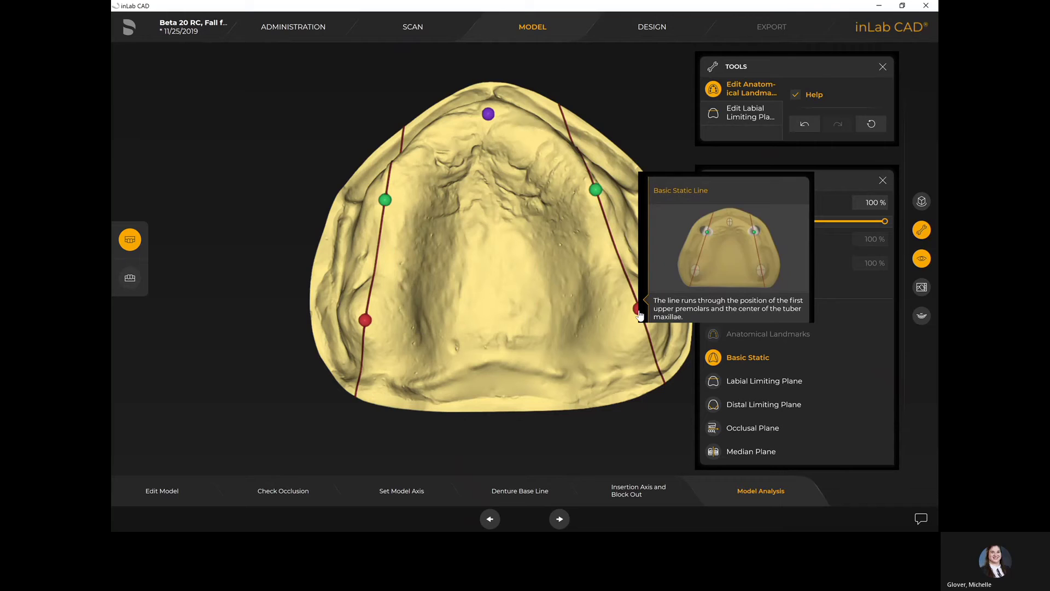
drag(640, 316, 641, 325)
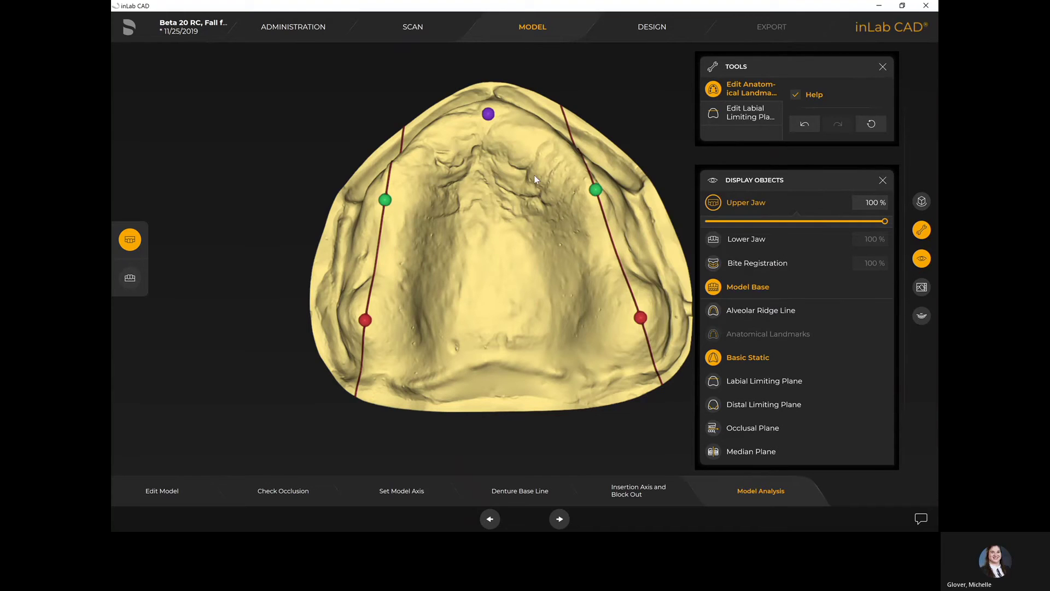
Open labial limiting plane editing for the upper jaw and overlay the bite registration at 65 % opacity
middle_drag(518, 116, 413, 164)
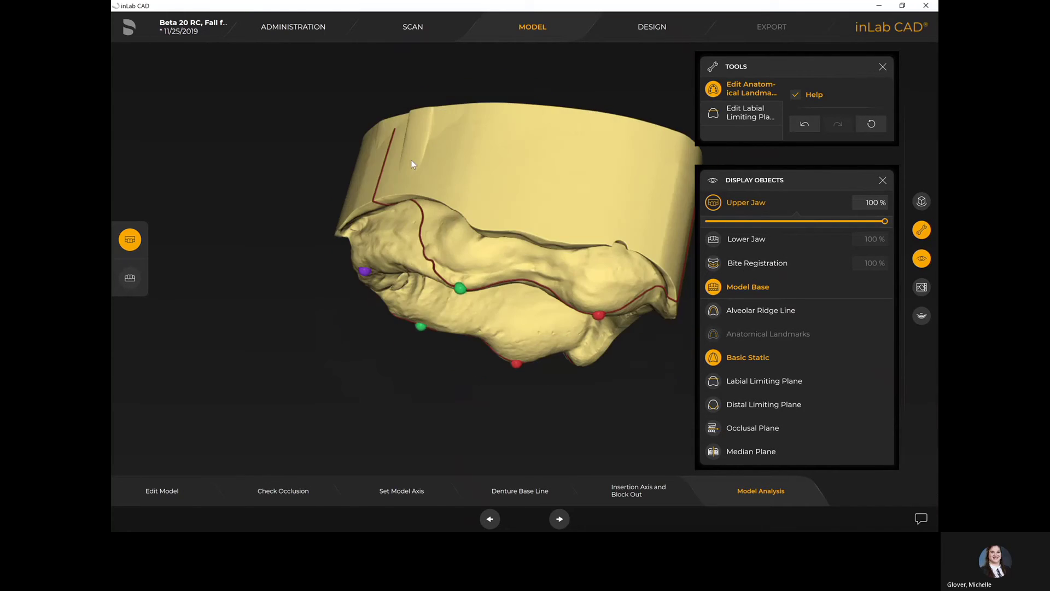
click(729, 118)
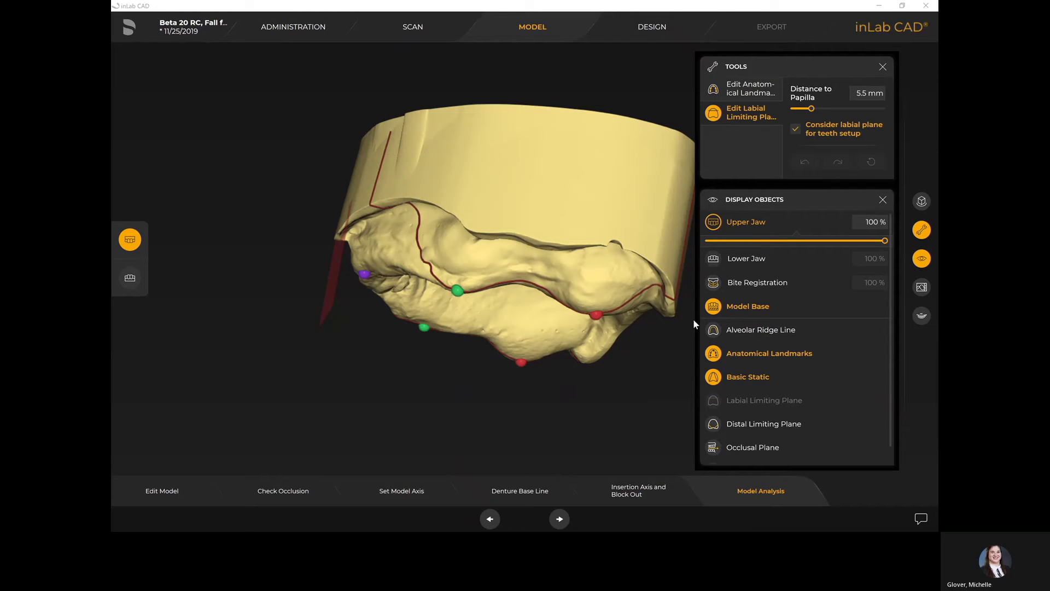
click(724, 281)
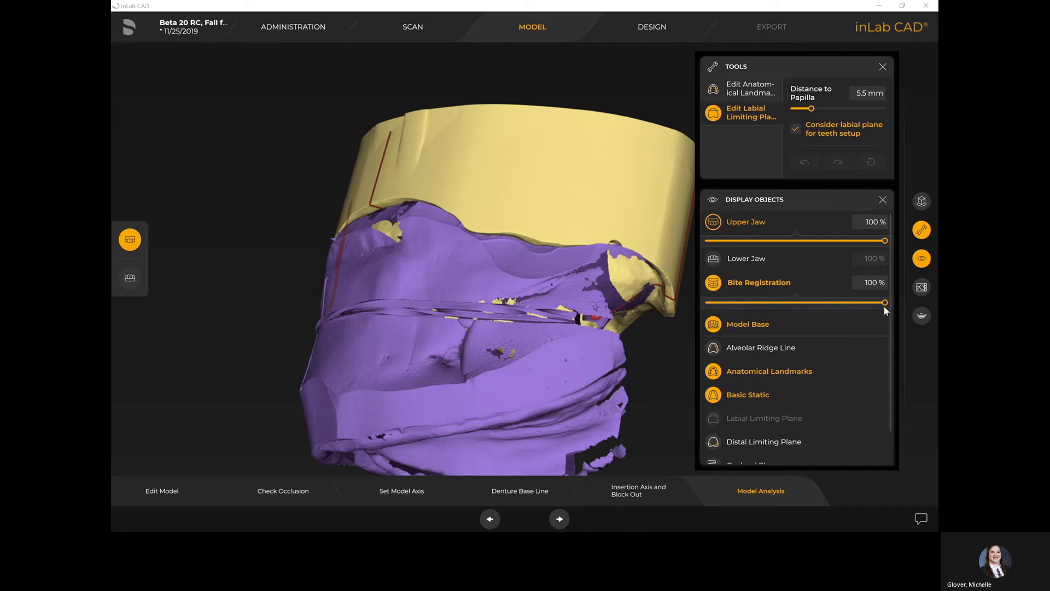
drag(885, 303, 807, 302)
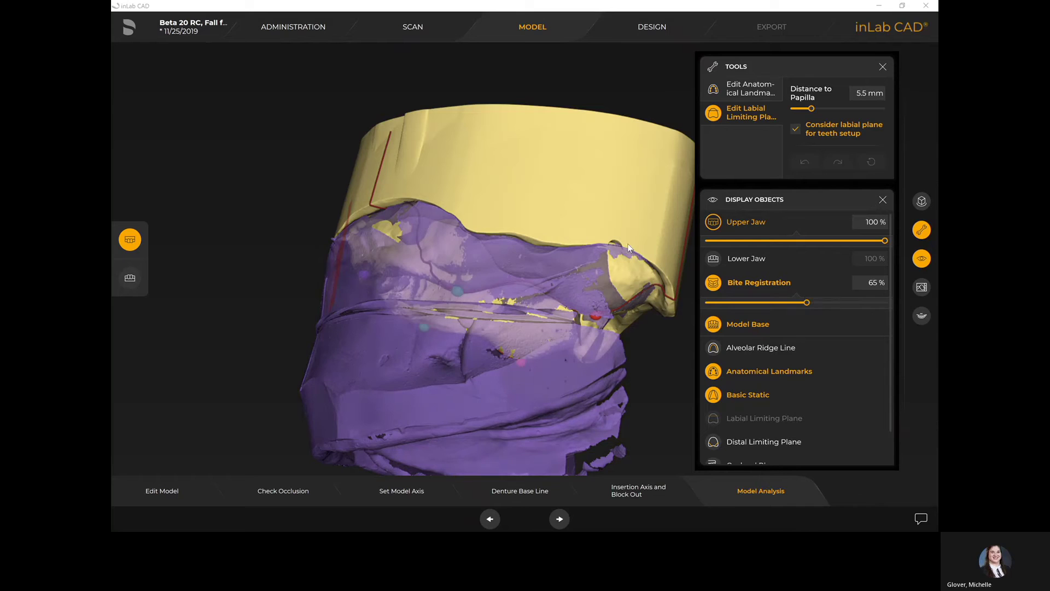
right_drag(549, 268, 541, 270)
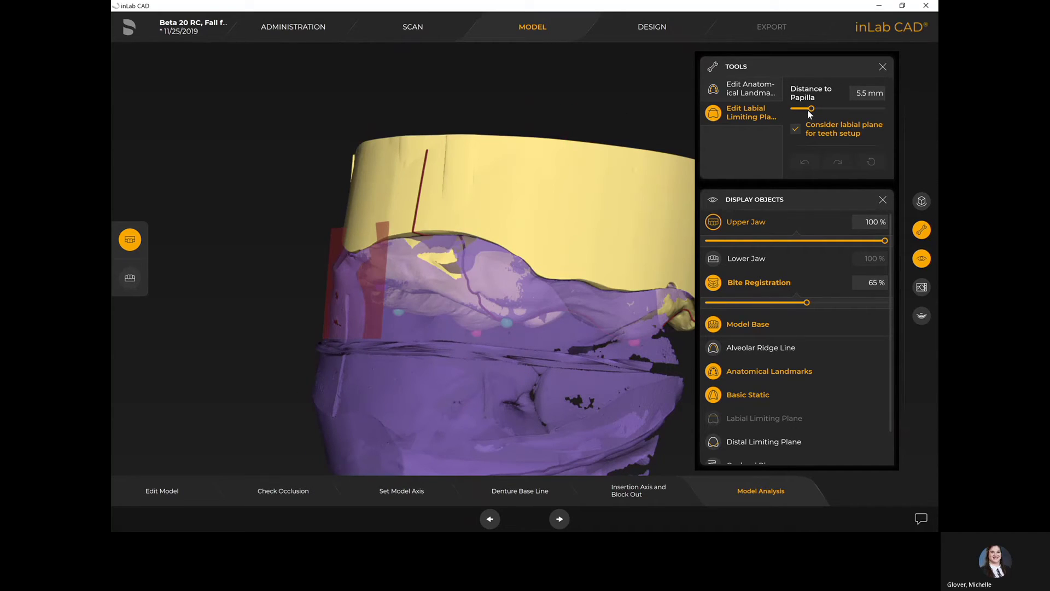
Set the labial limiting plane's distance to papilla to 6.5 mm, check it against the bite registration and hide the registration
drag(811, 109, 815, 112)
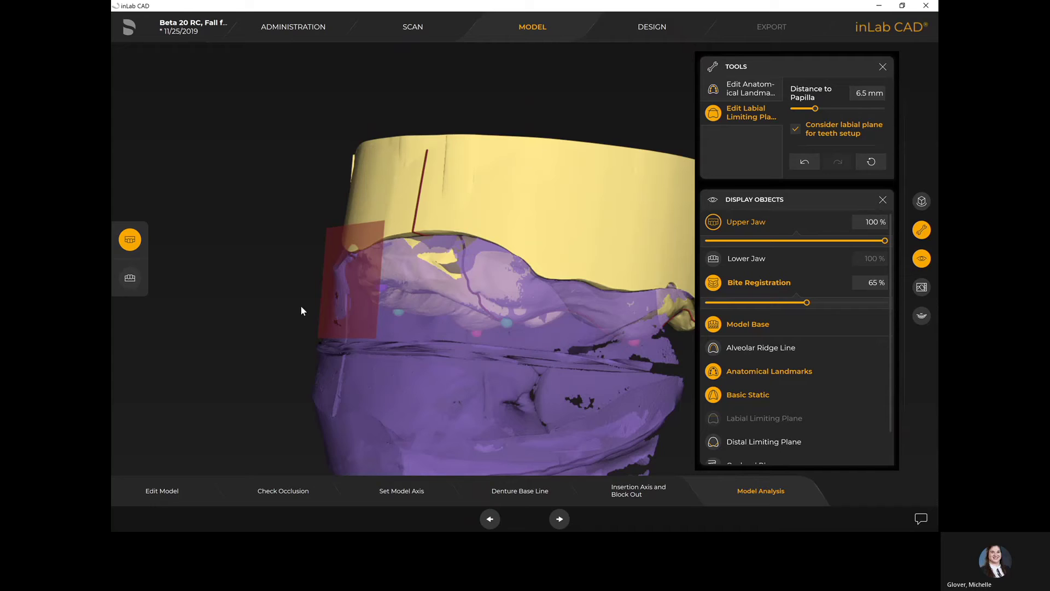
middle_drag(342, 294, 399, 227)
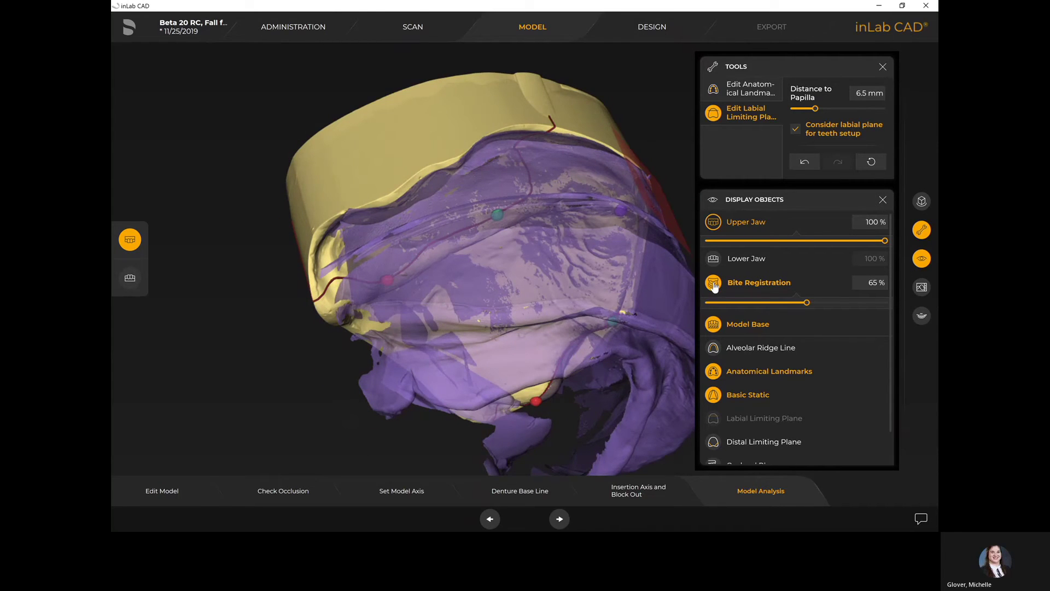
click(714, 282)
middle_drag(663, 369, 689, 255)
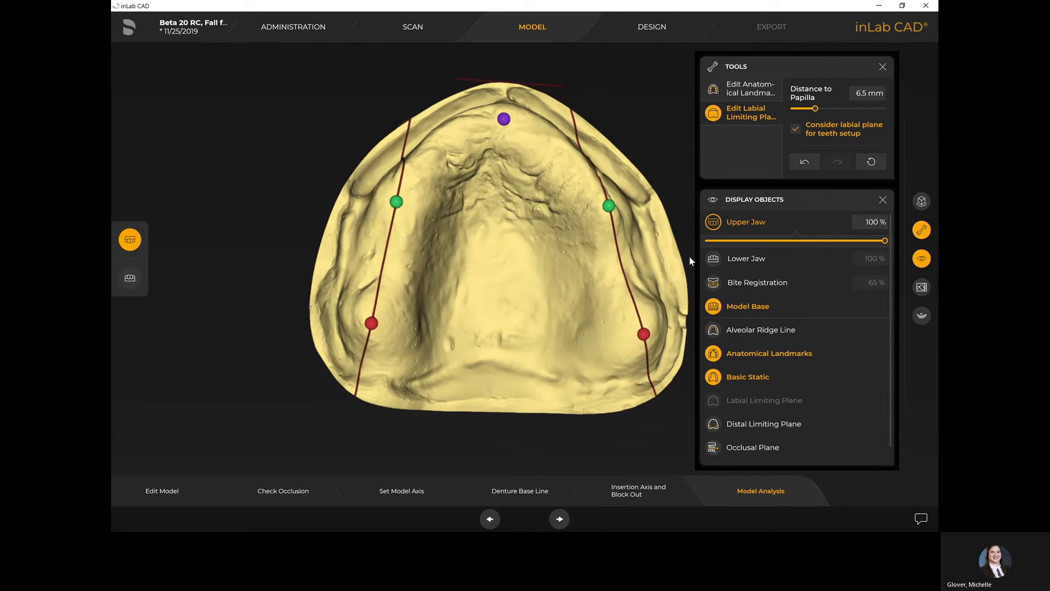
Enter the Design phase and set the upper denture base's vestibular surface variation to 3
click(657, 33)
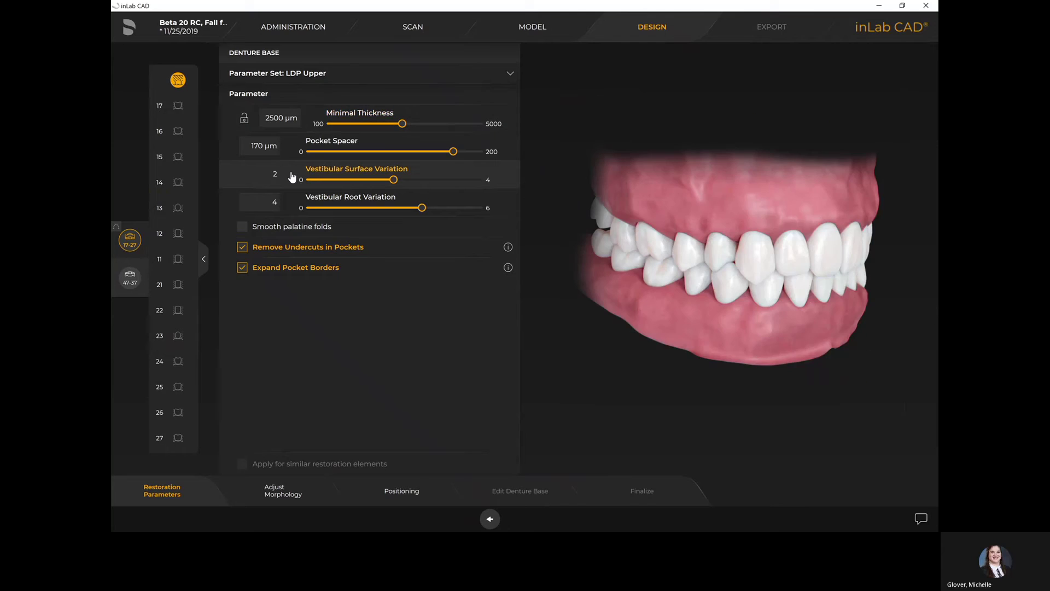
drag(394, 181, 445, 183)
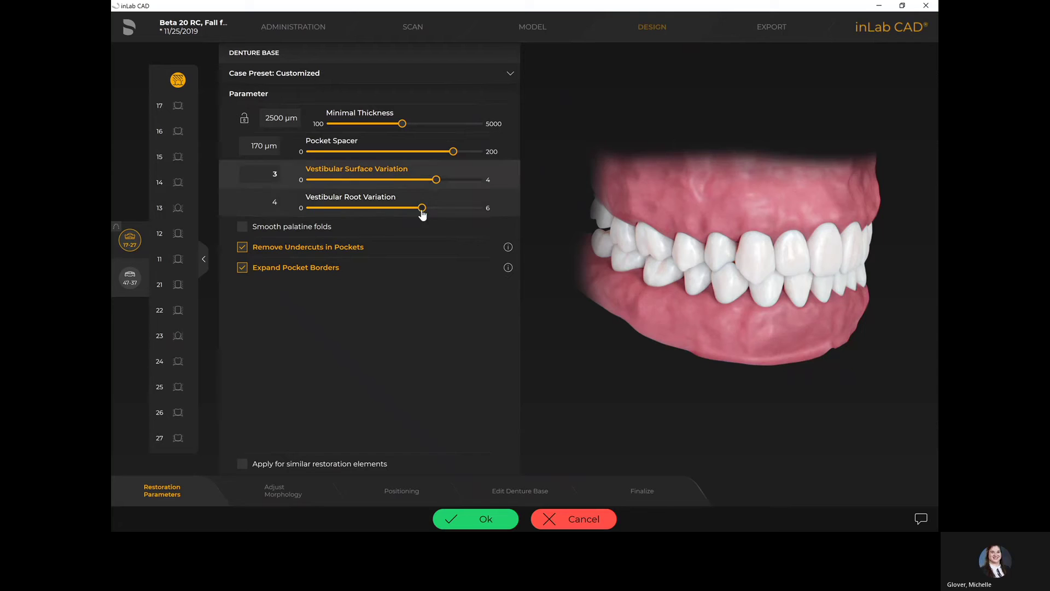
click(258, 201)
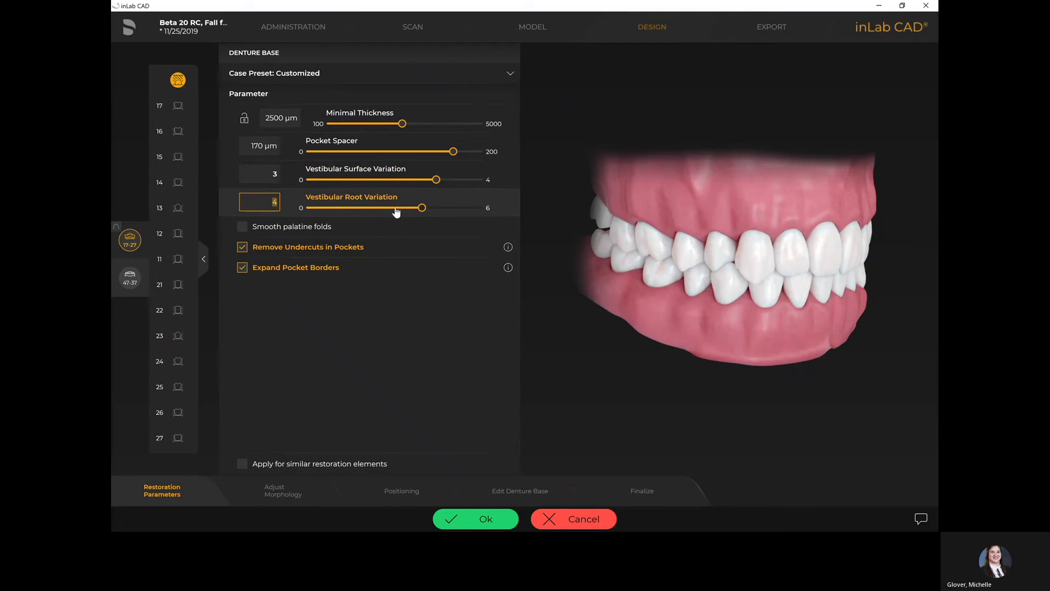
mouse_move(425, 210)
mouse_down()
mouse_move(457, 212)
mouse_move(299, 204)
mouse_move(417, 217)
mouse_up()
Set the lower denture base's vestibular surface variation to 3 and apply it
click(130, 283)
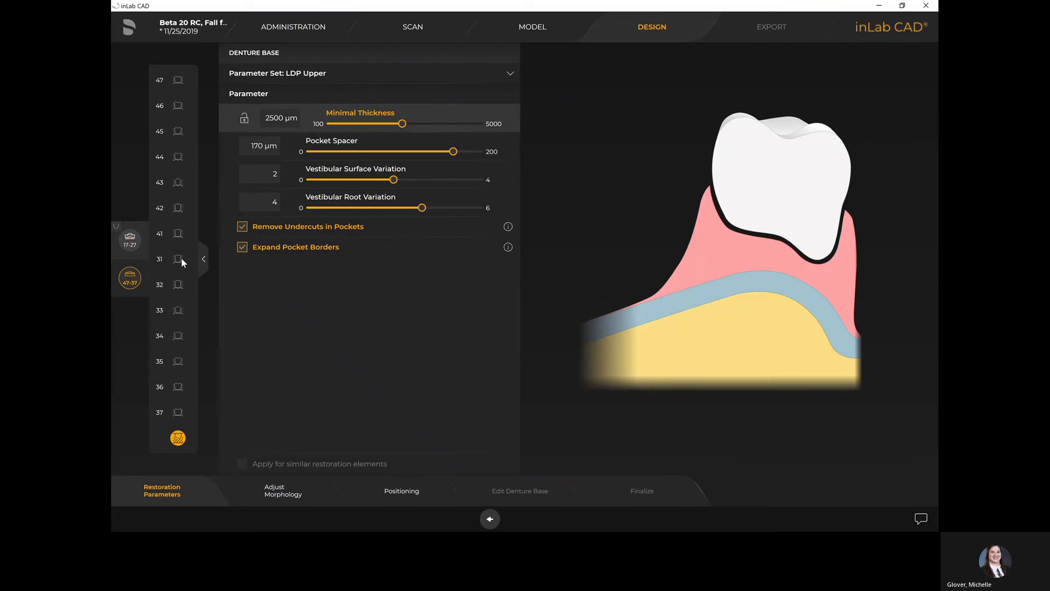
drag(394, 180, 431, 180)
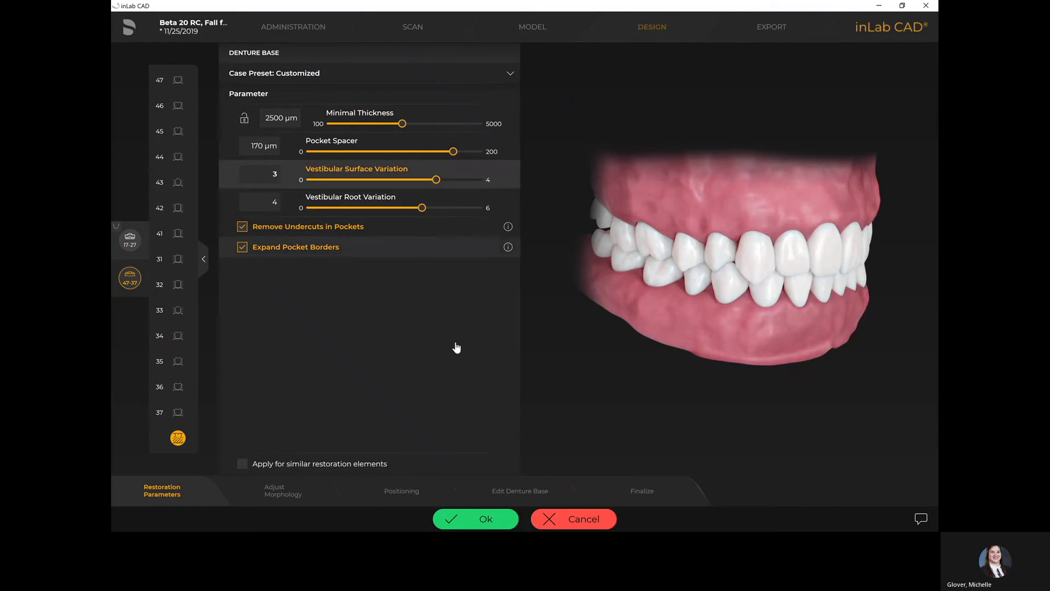
click(484, 521)
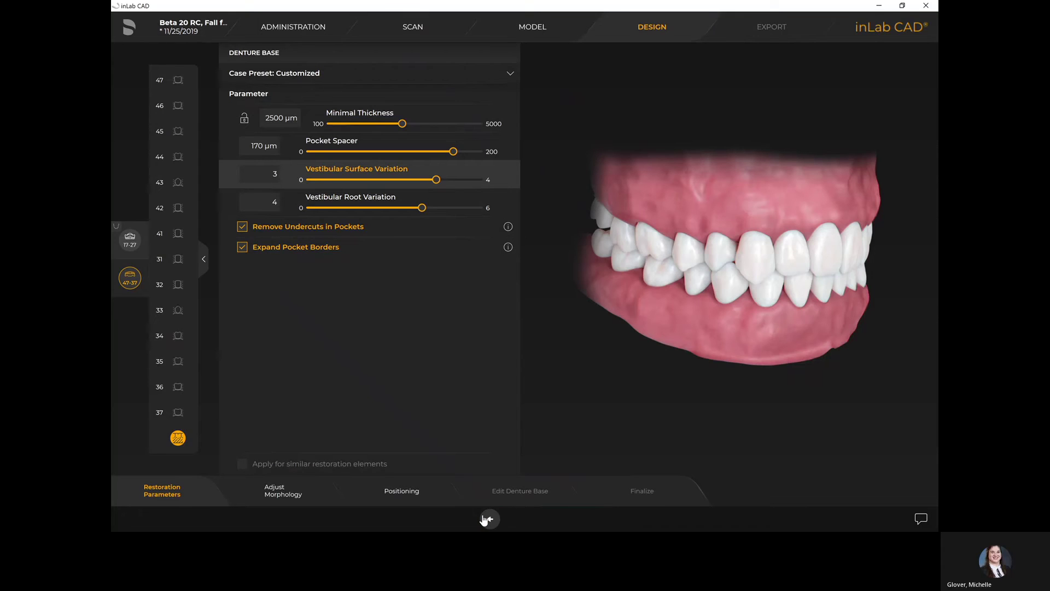
Set the lower denture base's minimal thickness to 3500 µm and apply it
click(282, 118)
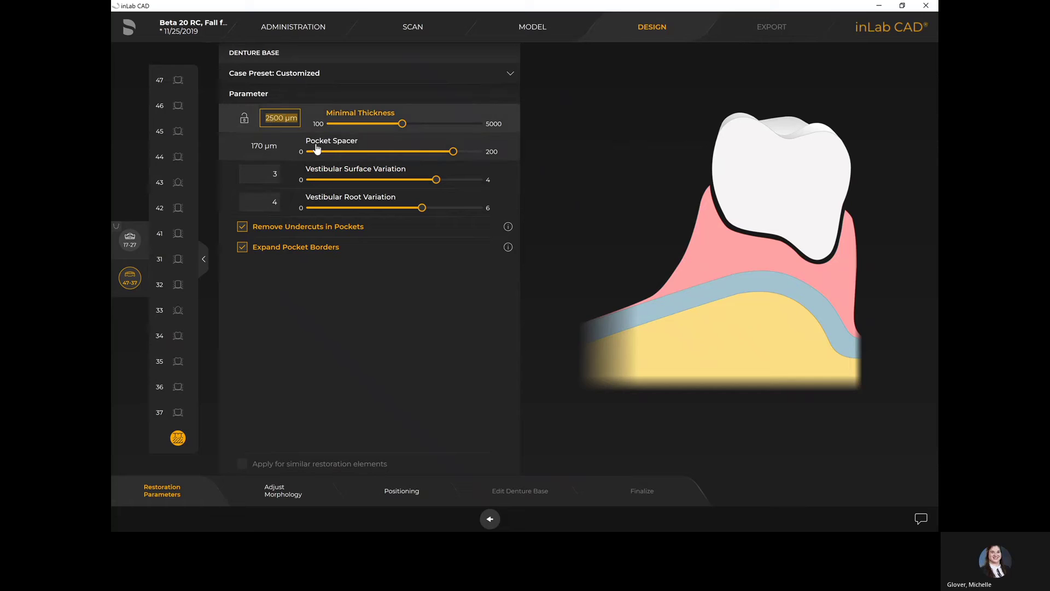
text(3500)
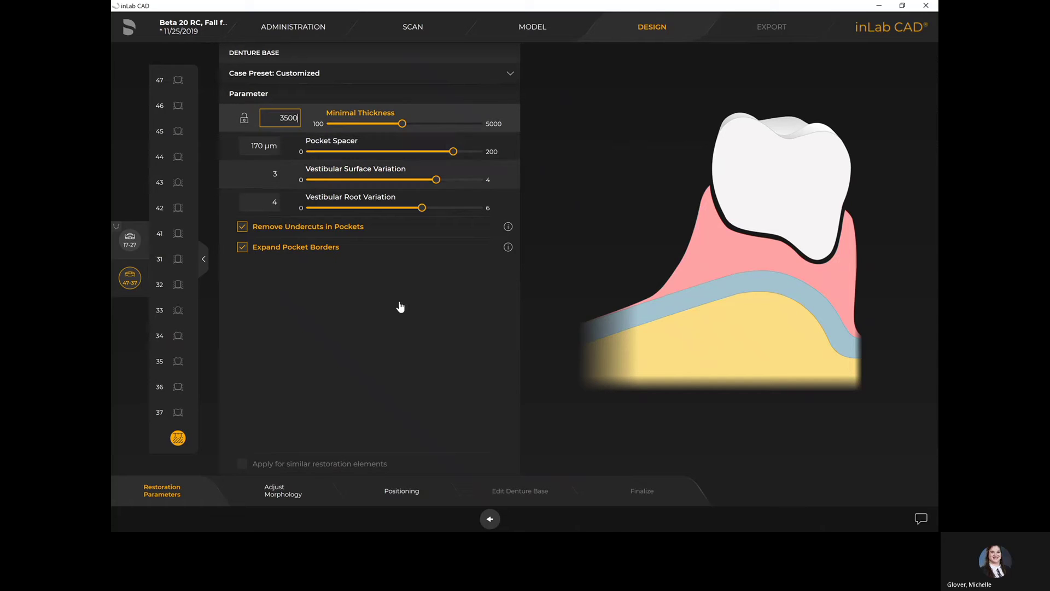
key(Return)
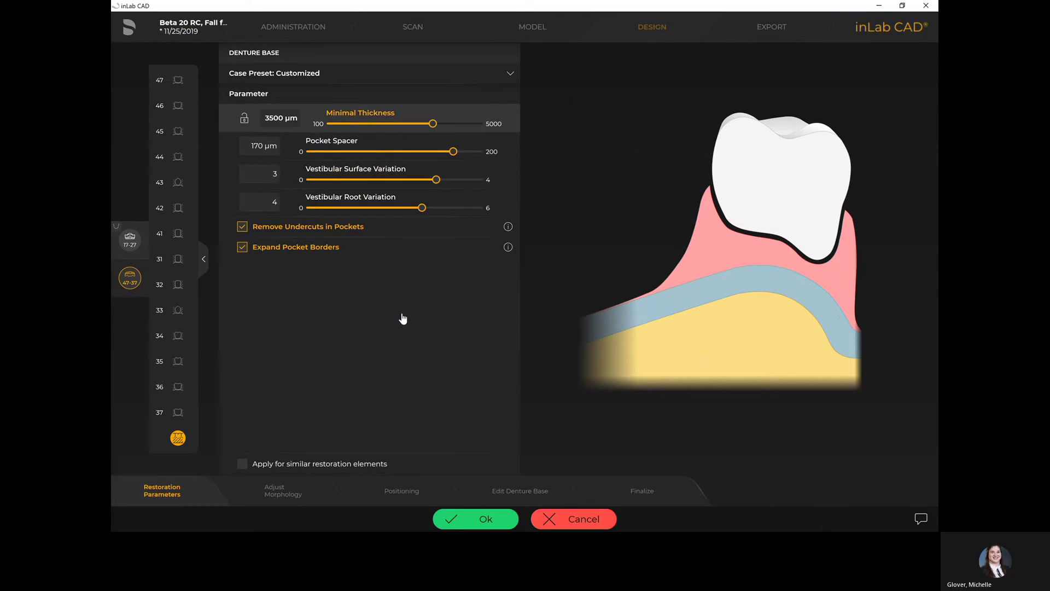
click(486, 520)
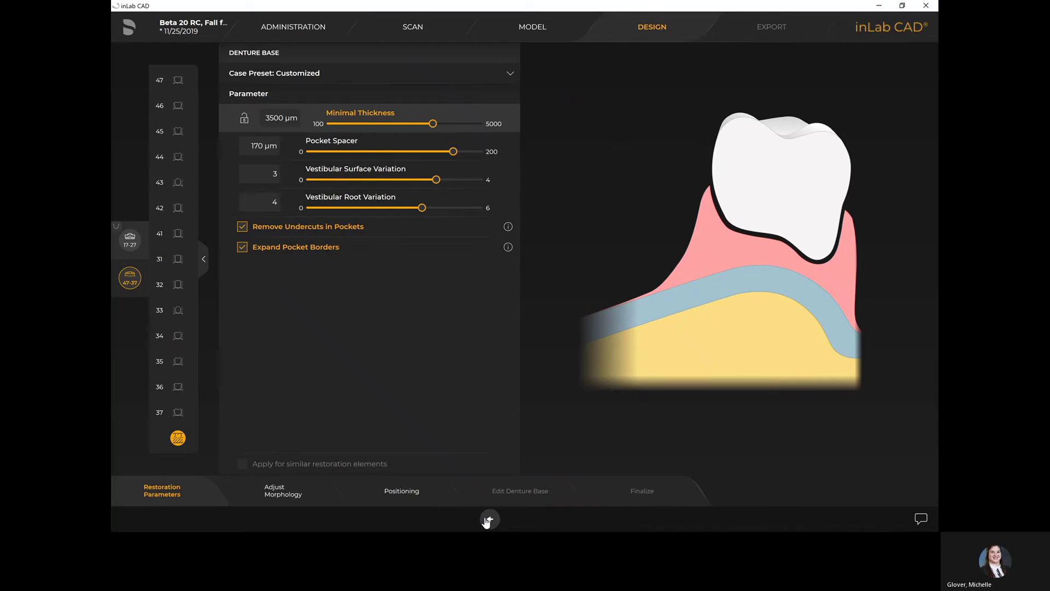
Calculate the initial tooth setup in Adjust Morphology, acknowledge the tooth mold notice and inspect the proposed teeth
click(283, 492)
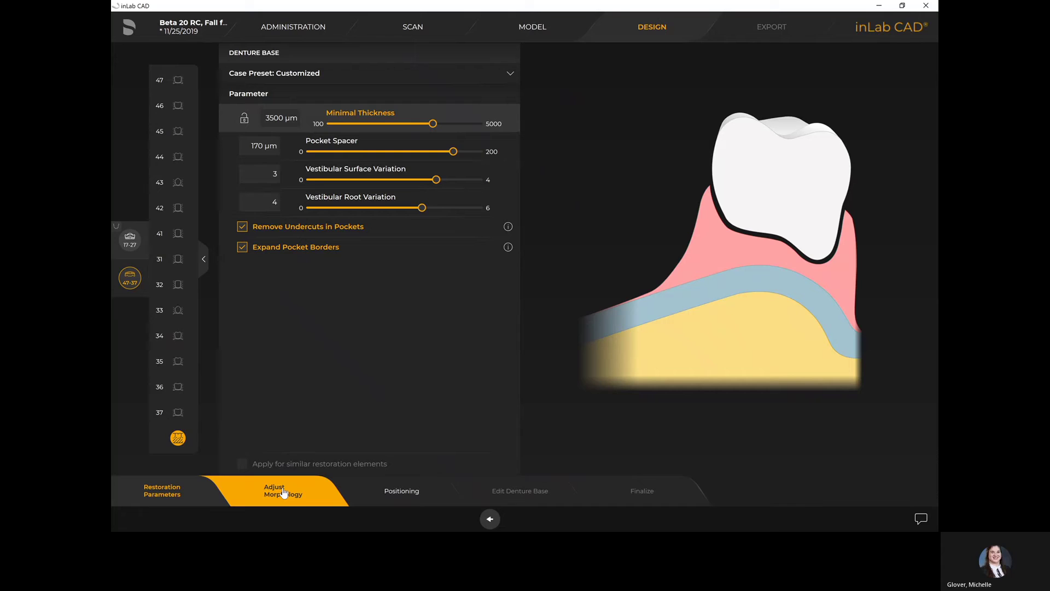
click(283, 493)
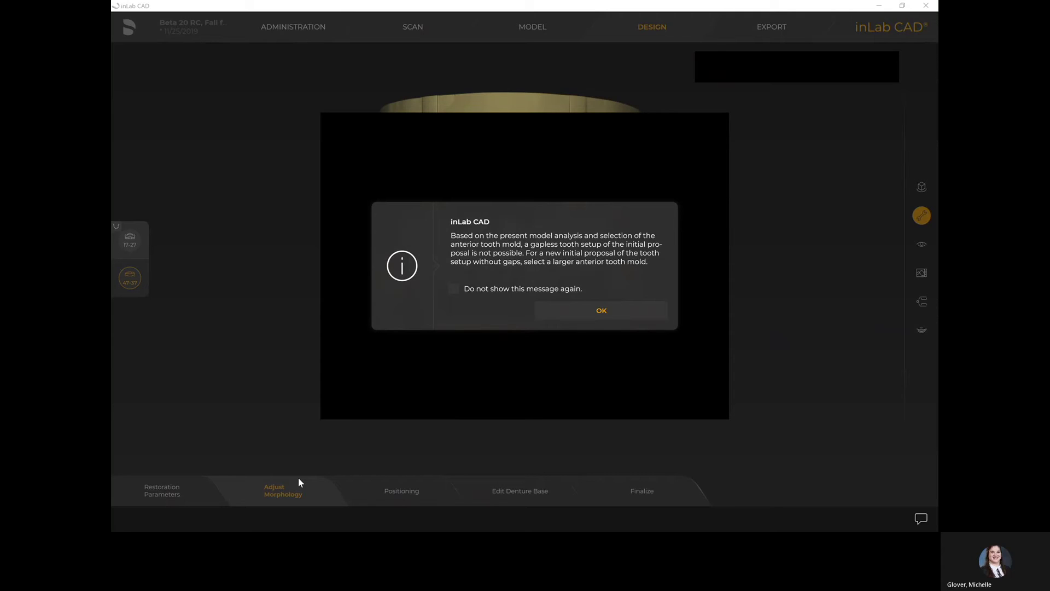
click(616, 310)
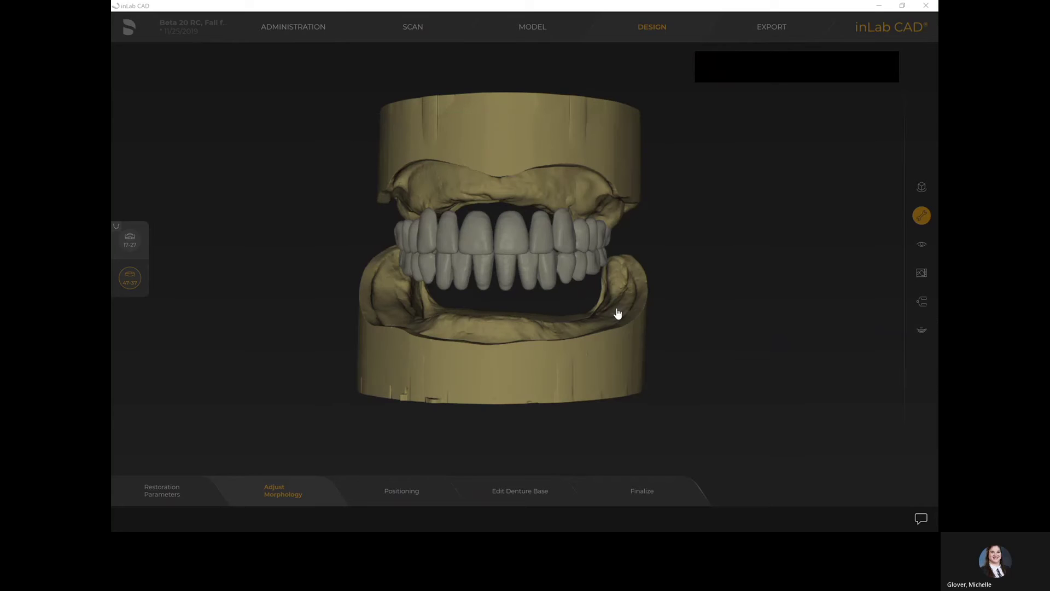
middle_drag(661, 262, 631, 276)
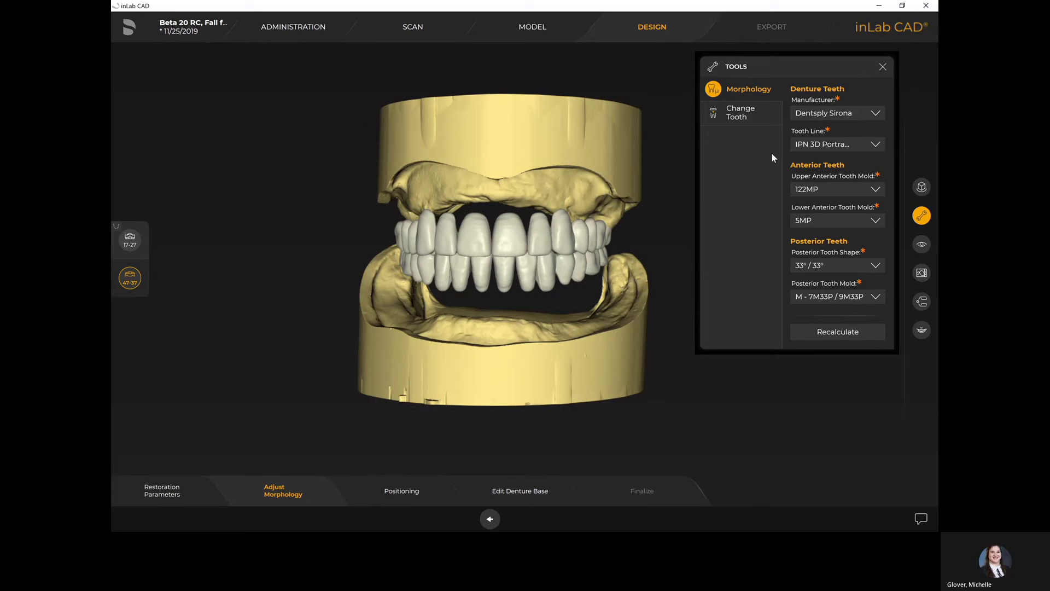
middle_drag(644, 292, 613, 280)
Continue to Positioning and apply the Harmonic Setting to the tooth setup
click(411, 490)
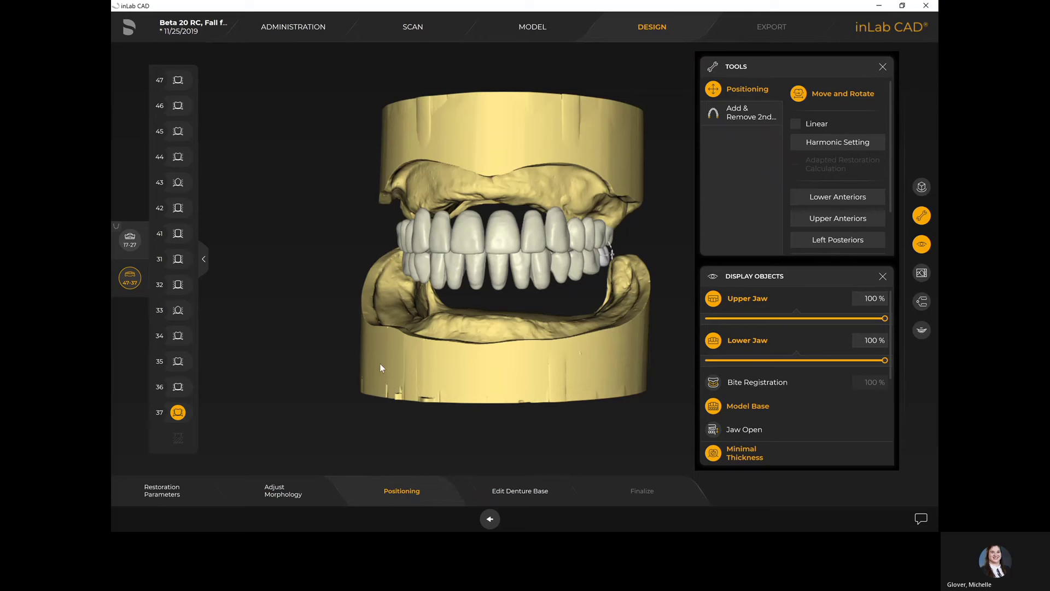
click(806, 144)
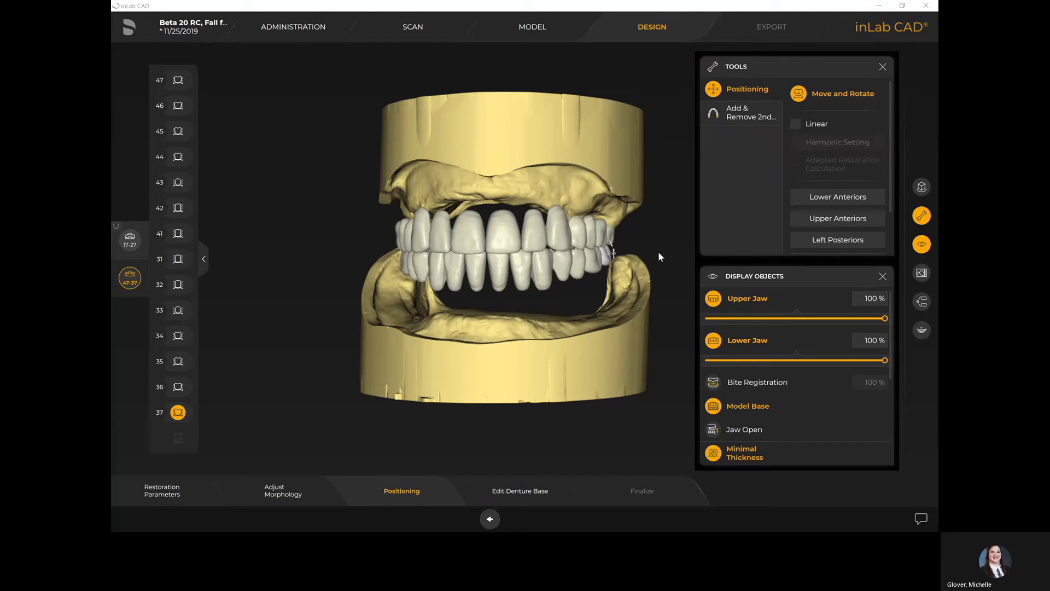
middle_drag(658, 251, 592, 261)
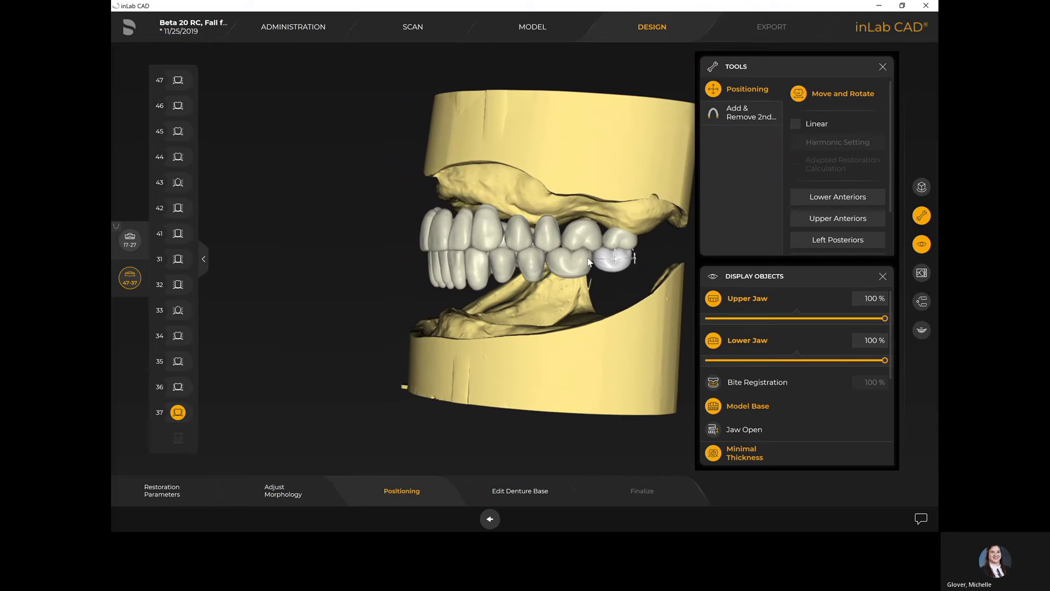
Select the lower and upper anteriors plus the left and right posteriors as one group and restrict movement to Linear
click(819, 198)
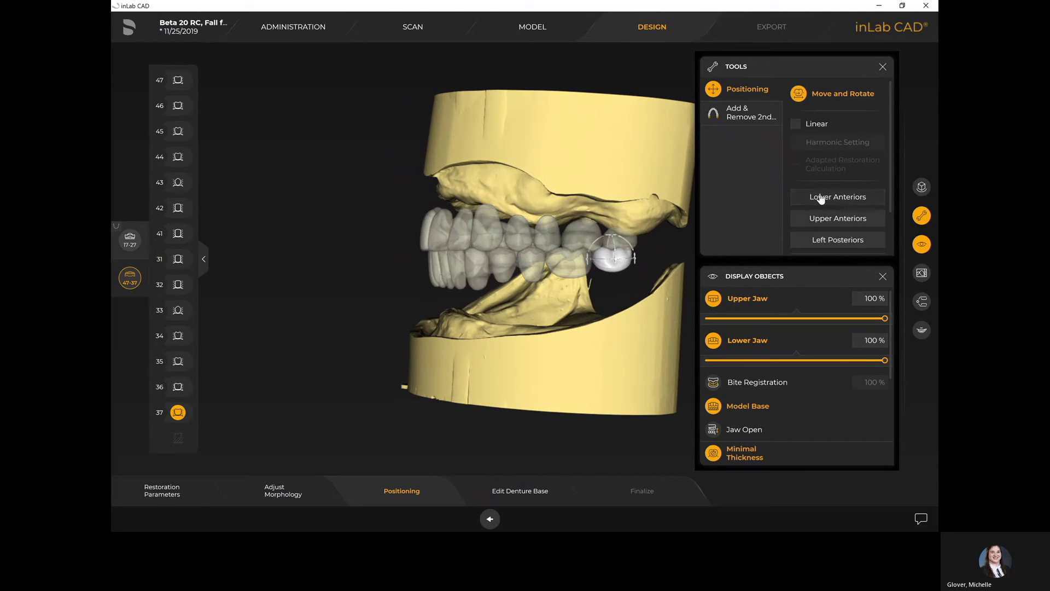
click(825, 218)
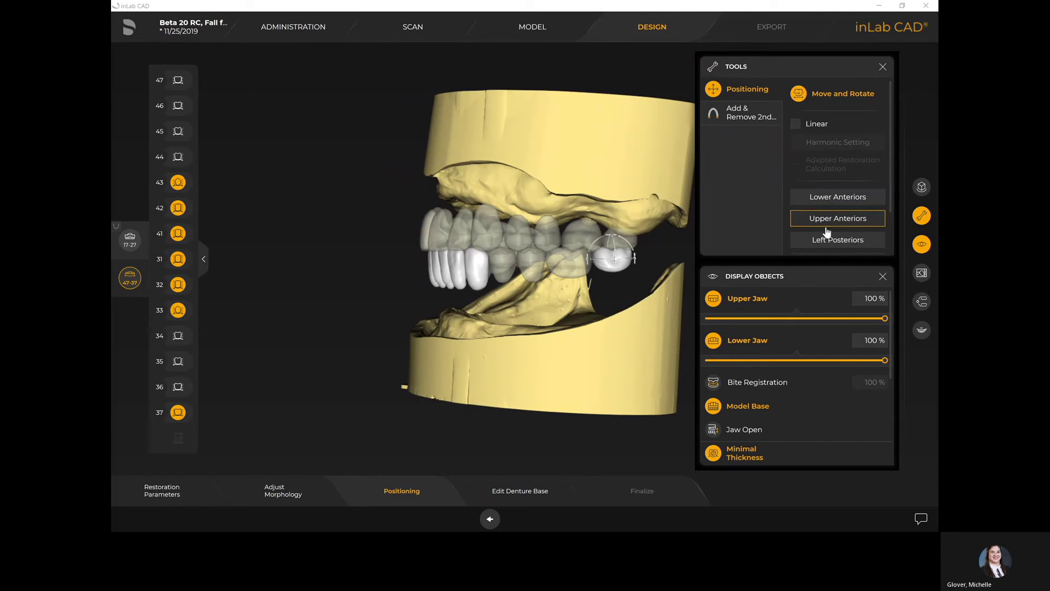
click(838, 241)
scroll(843, 227, down, 1)
click(839, 235)
click(816, 102)
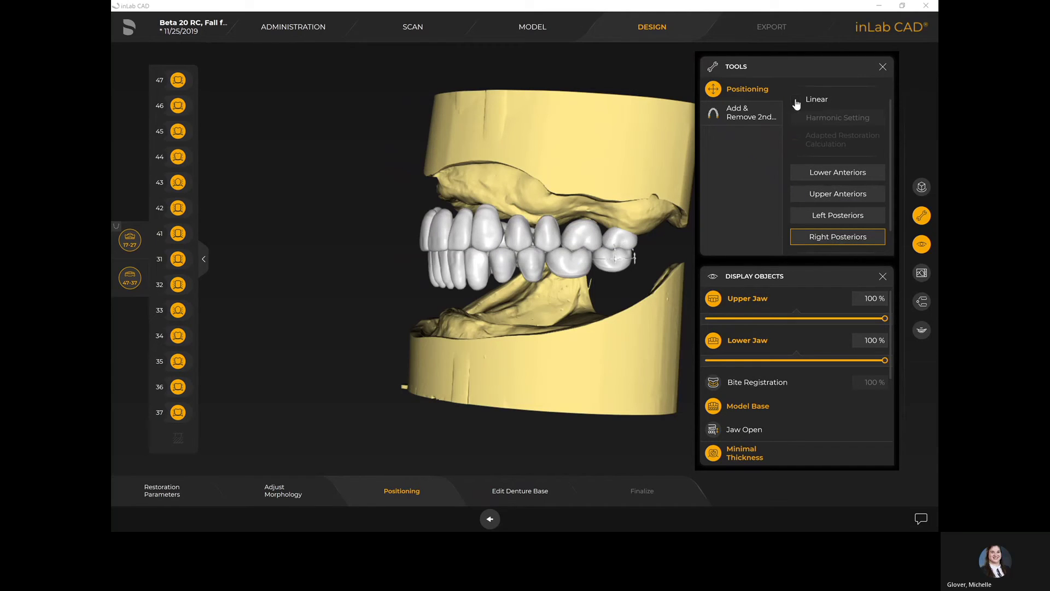
Slightly adjust the position of the whole grouped tooth setup between the jaws, checking it from the side and front
click(571, 253)
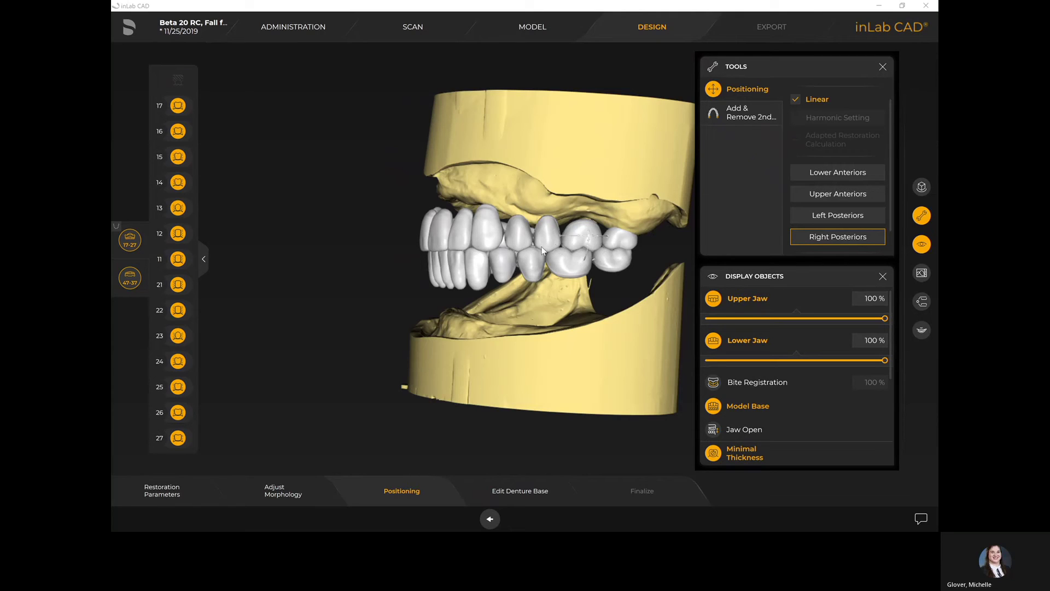
click(482, 242)
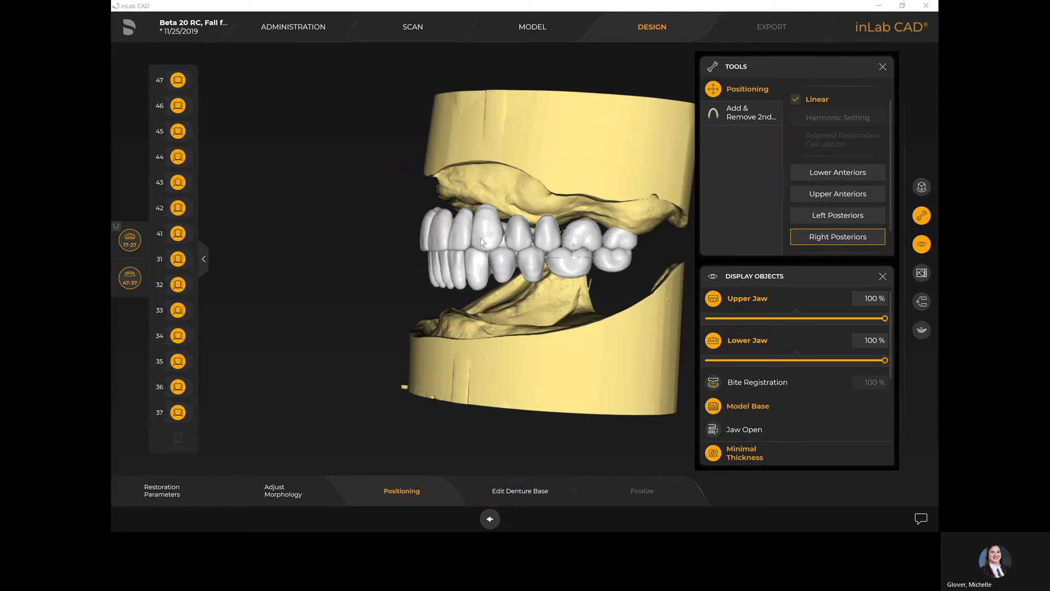
click(435, 246)
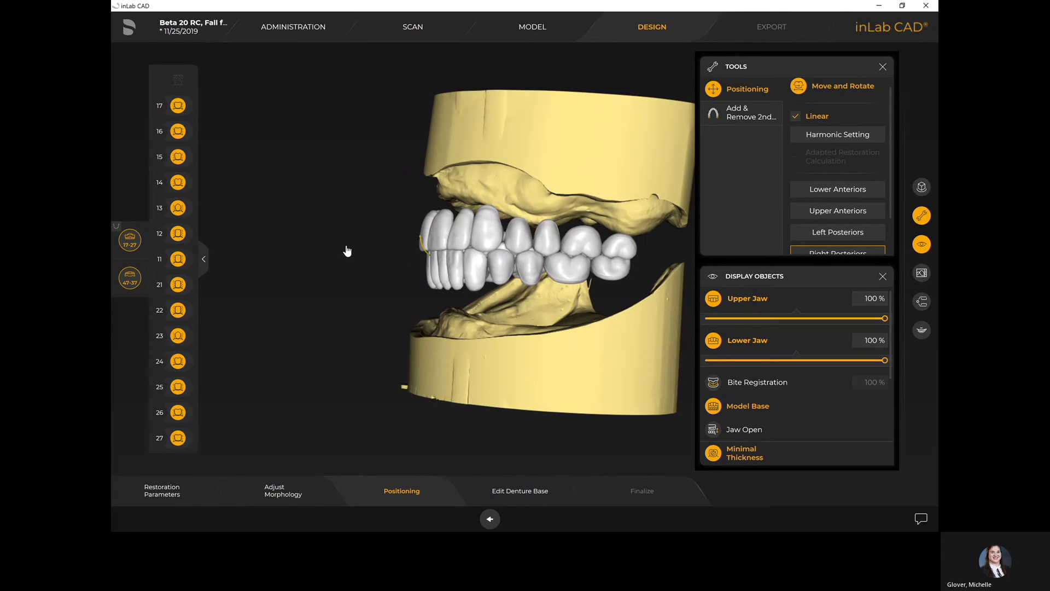
middle_drag(385, 261, 509, 244)
click(512, 244)
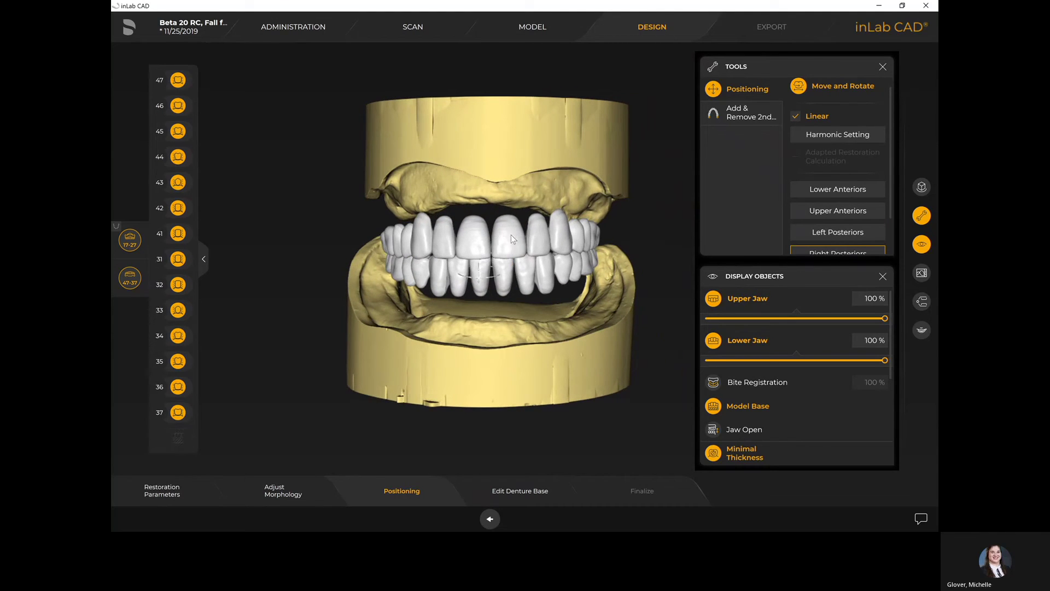
click(510, 239)
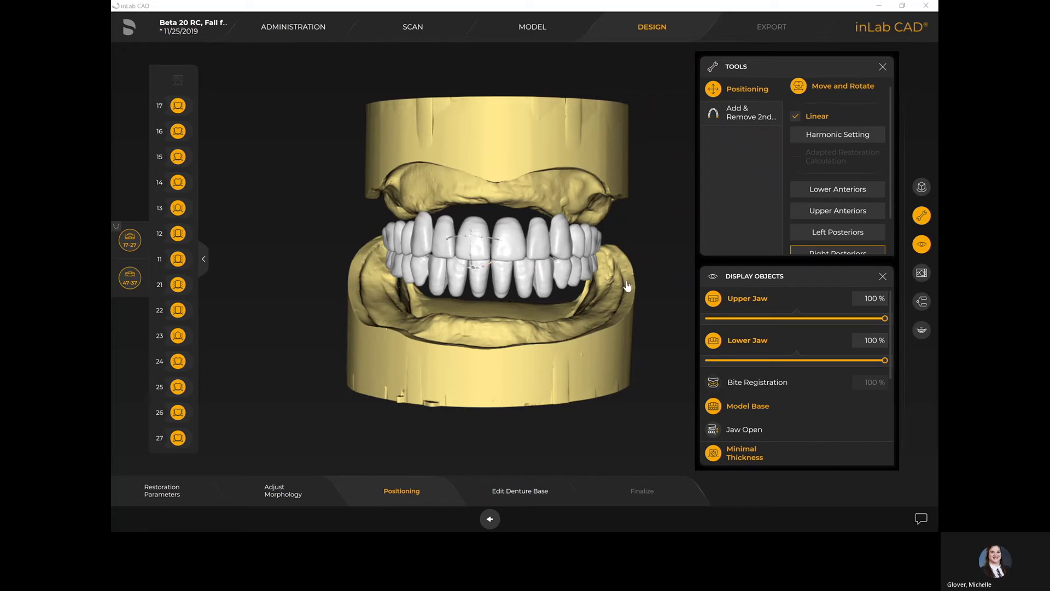
Overlay the bite registration at 65 % opacity on the tooth setup in a side view
mouse_move(582, 259)
middle_down()
mouse_move(550, 261)
mouse_move(563, 262)
middle_up()
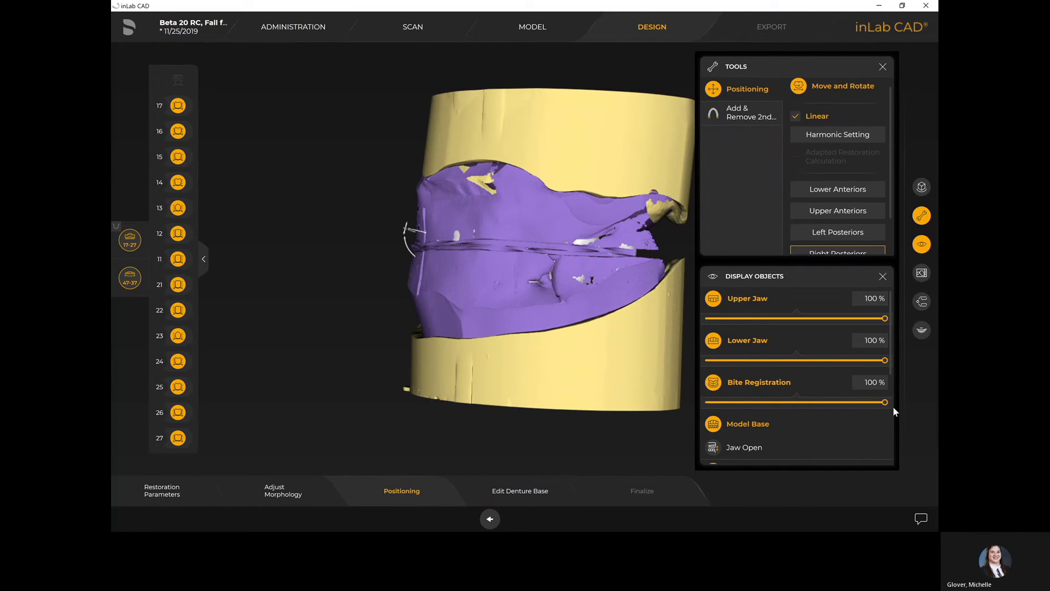
drag(886, 405, 808, 403)
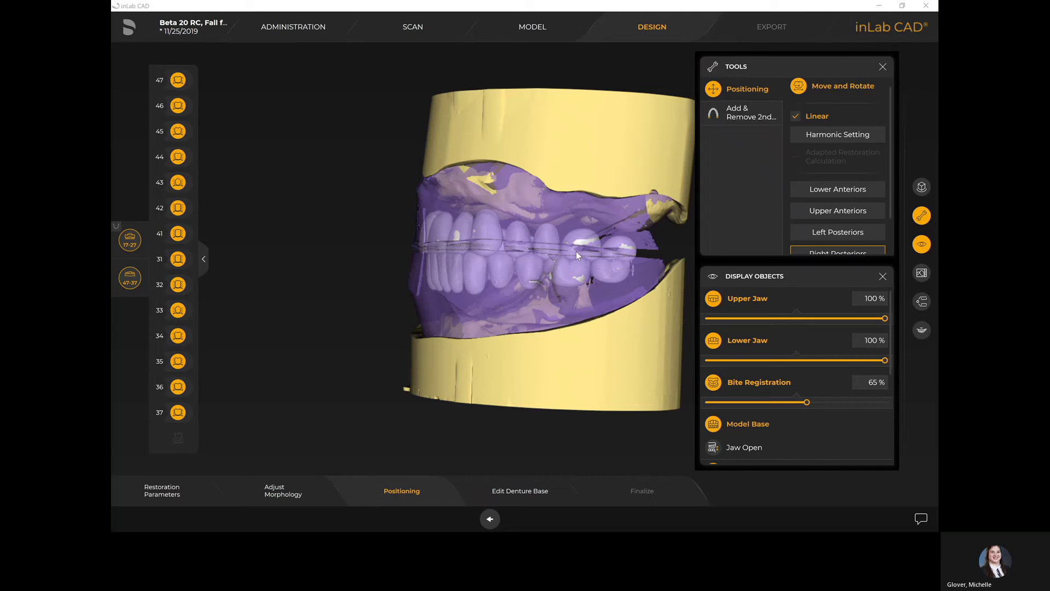
Shift the grouped tooth setup slightly forward against the bite registration, judging it in a close side view
scroll(527, 249, up, 2)
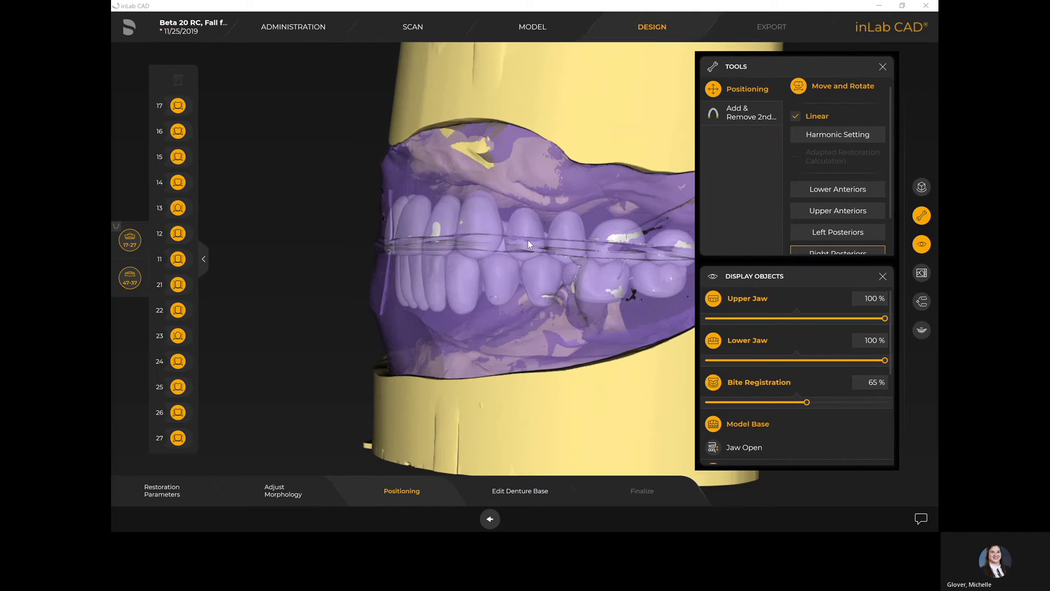
scroll(472, 239, up, 1)
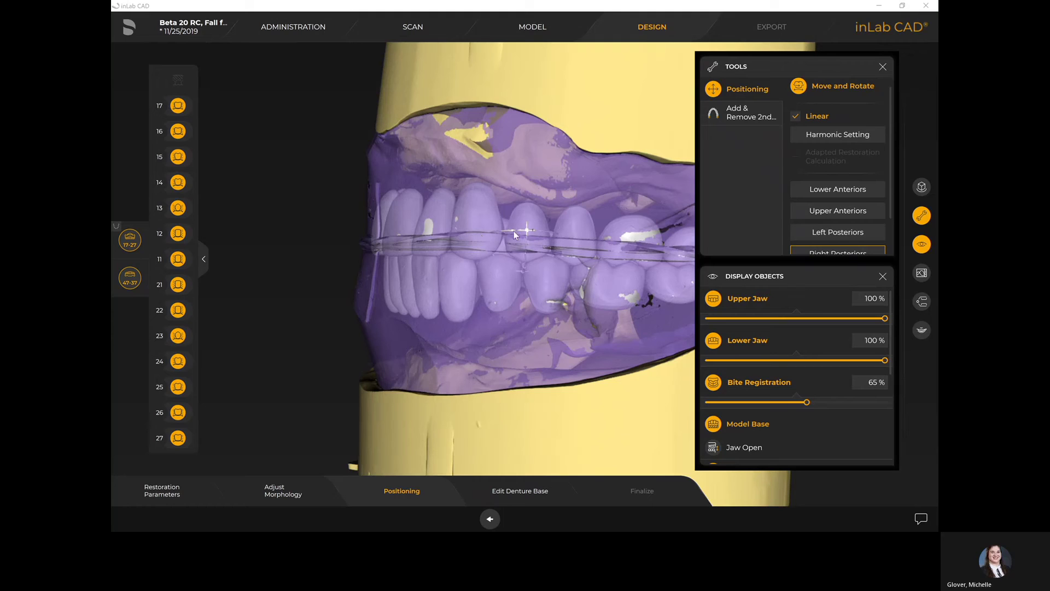
scroll(521, 228, up, 2)
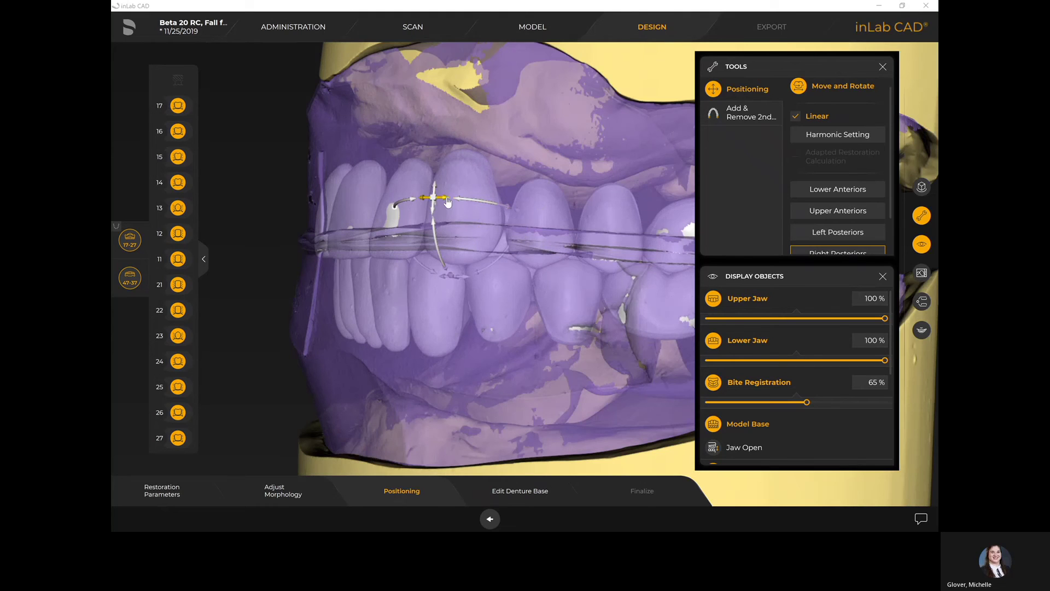
drag(442, 200, 441, 199)
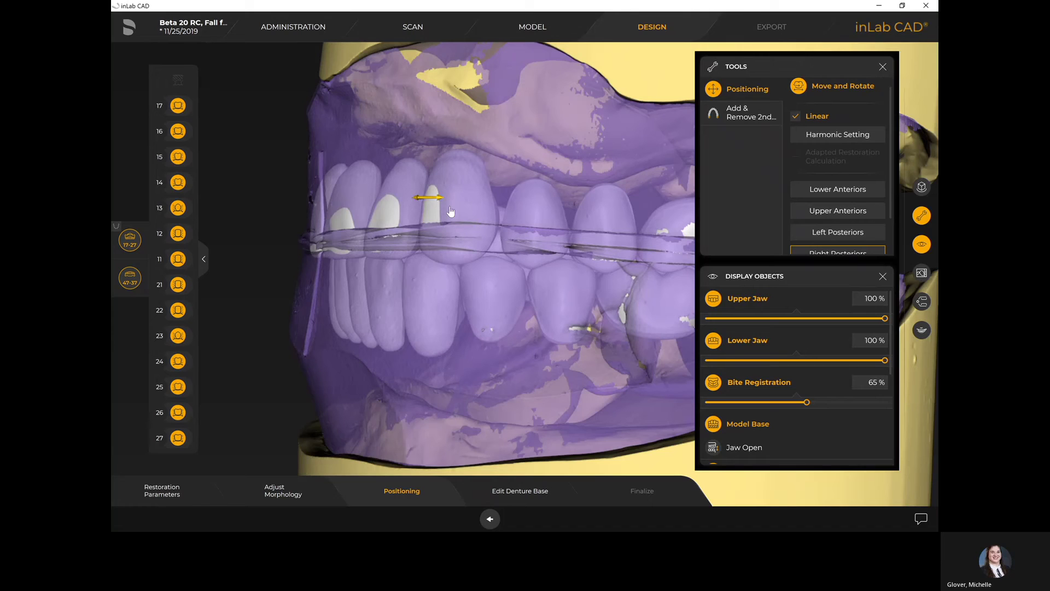
Hide the bite registration and check the repositioned teeth between the jaws from the front
click(714, 383)
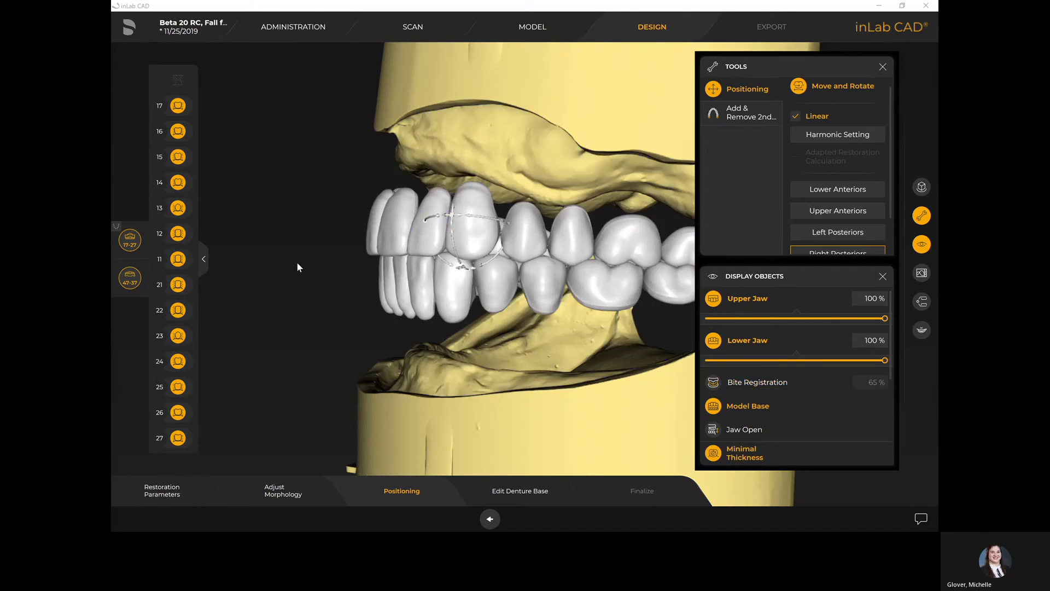
middle_drag(310, 271, 574, 324)
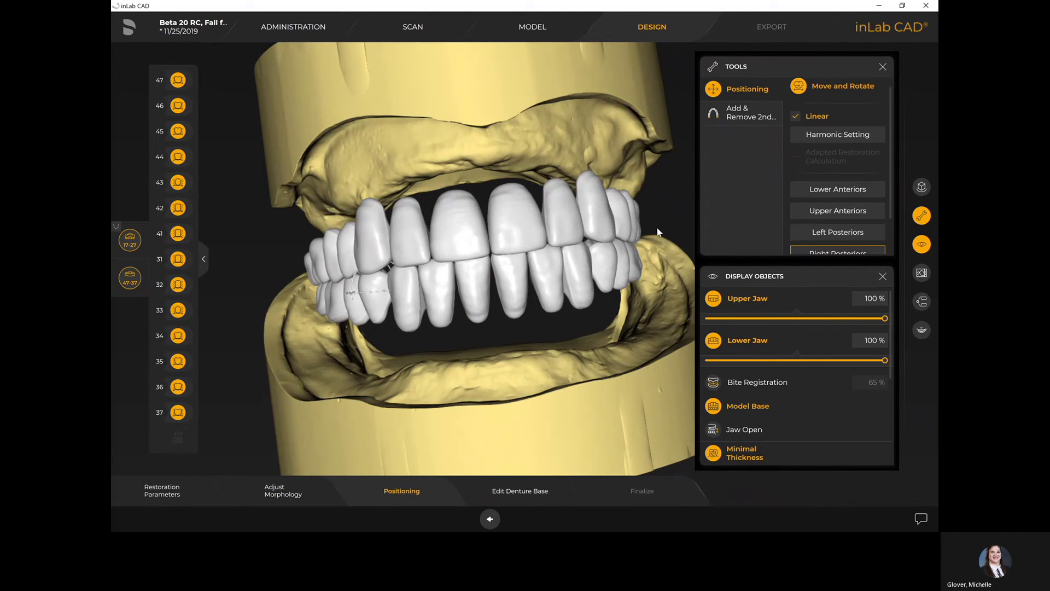
scroll(658, 225, down, 5)
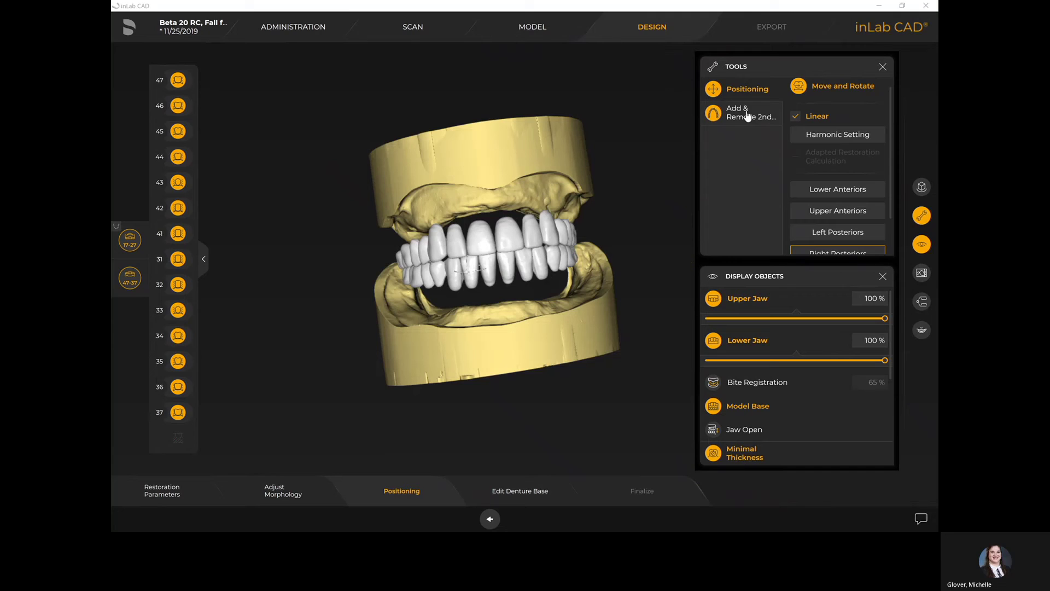
Check the second molars with the Add & Remove 2nd Molars tool, keeping them, and continue to Edit Denture Base
click(765, 121)
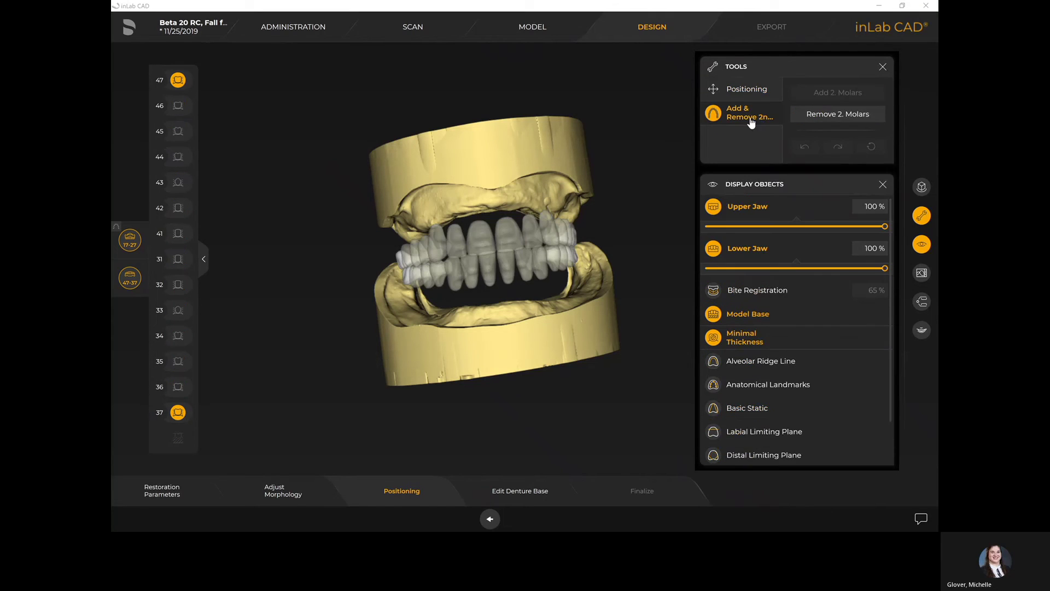
middle_drag(606, 259, 708, 264)
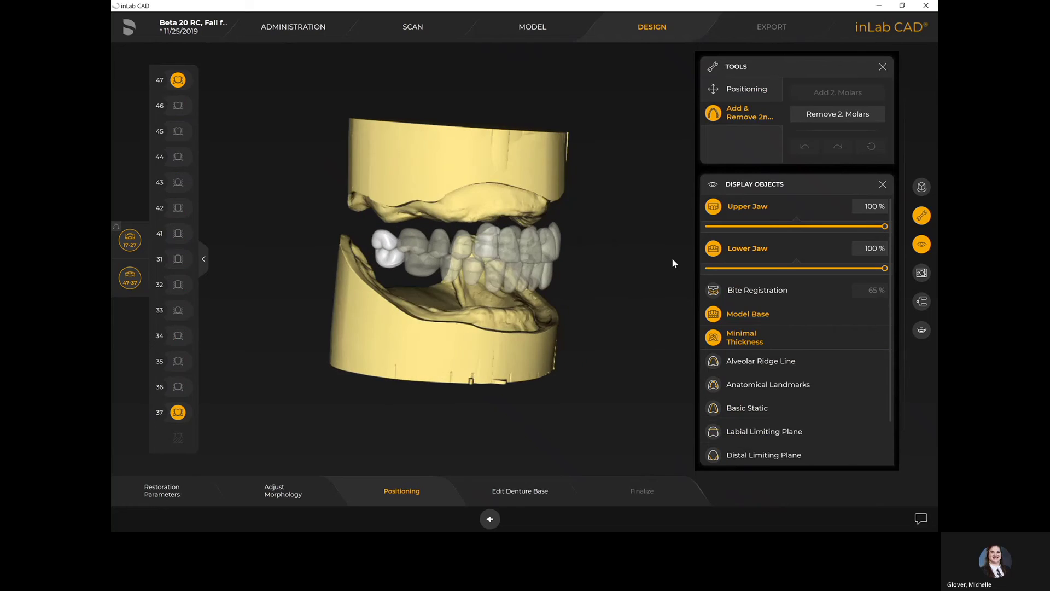
click(530, 498)
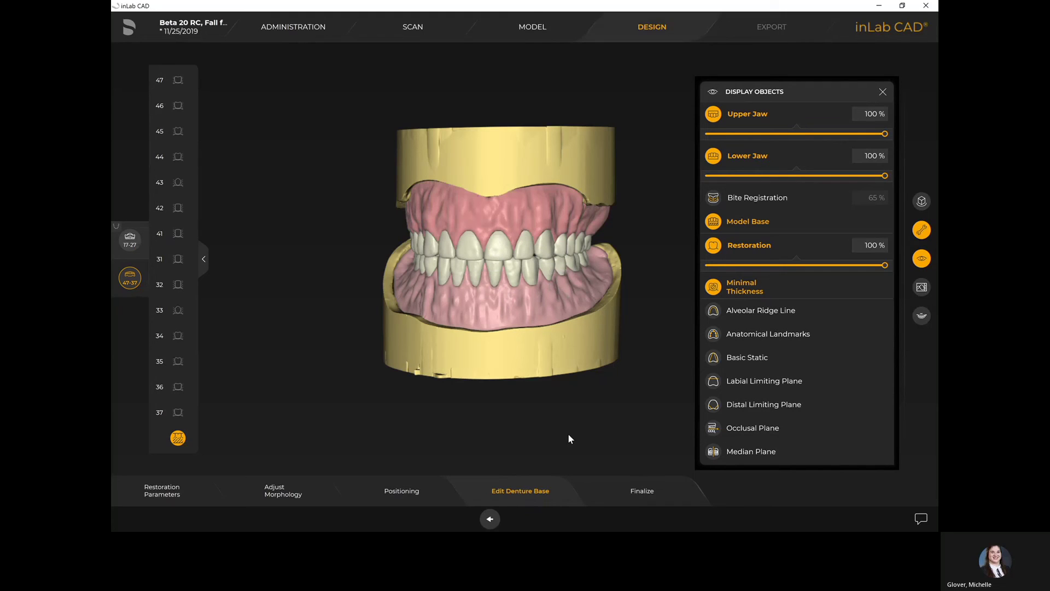
Hide the lower jaw and make the upper denture (17-27) the active restoration in an oblique view
middle_drag(648, 280, 711, 290)
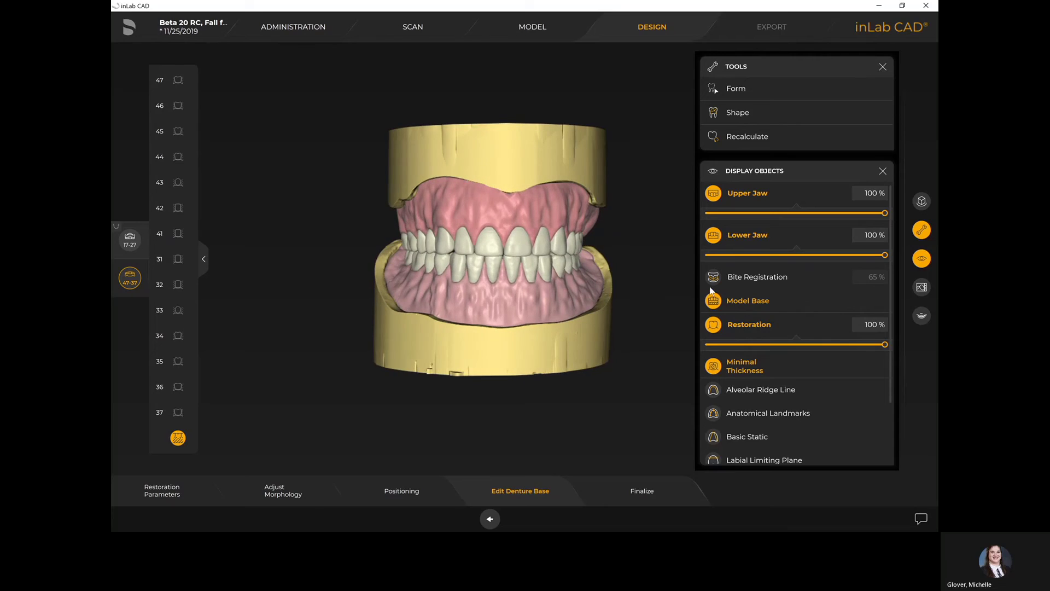
click(712, 239)
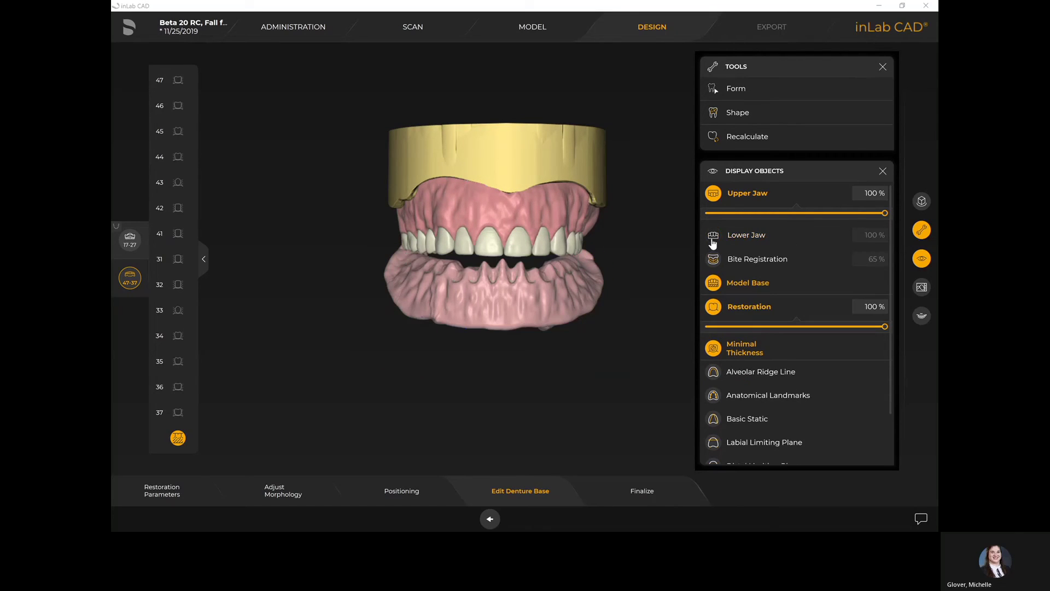
click(129, 241)
right_drag(490, 418, 633, 366)
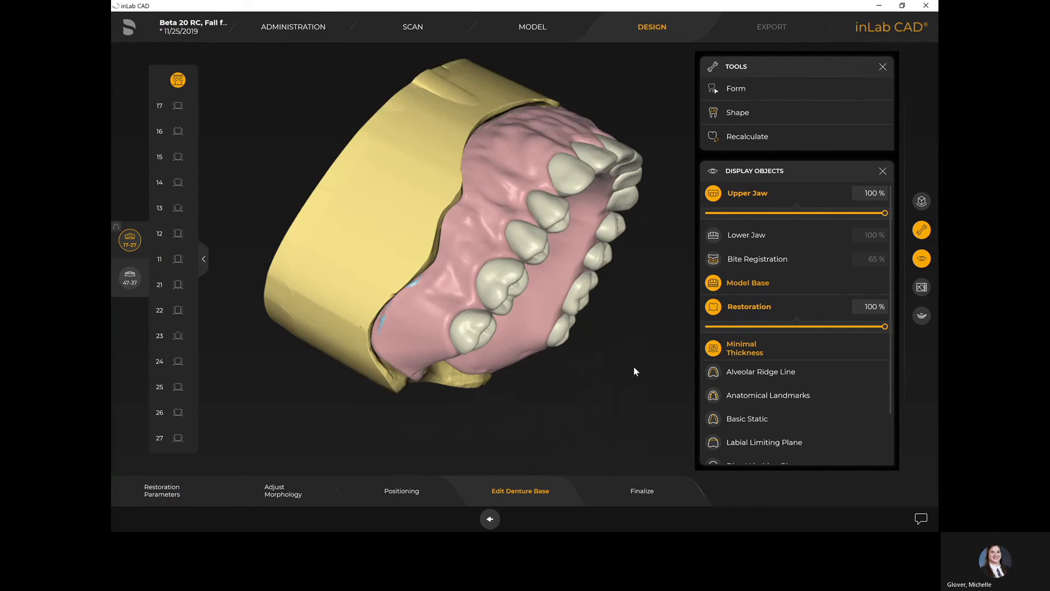
Build up the upper denture base near its posterior border with the Form tool's Add brush at 4.20 mm
click(745, 90)
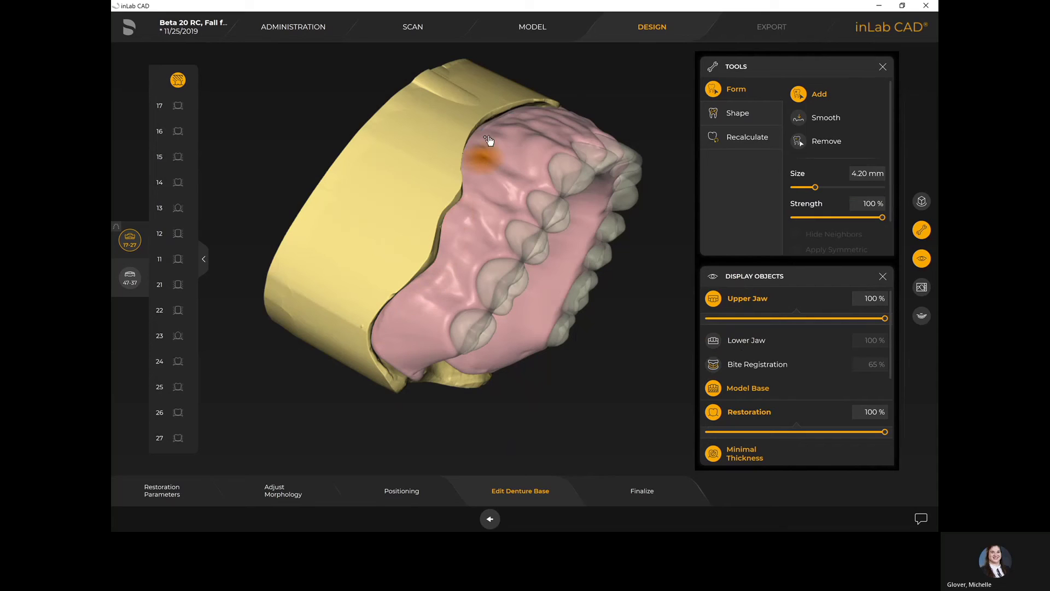
mouse_move(614, 146)
right_down()
mouse_move(572, 197)
mouse_move(530, 216)
mouse_move(501, 212)
mouse_move(518, 203)
right_up()
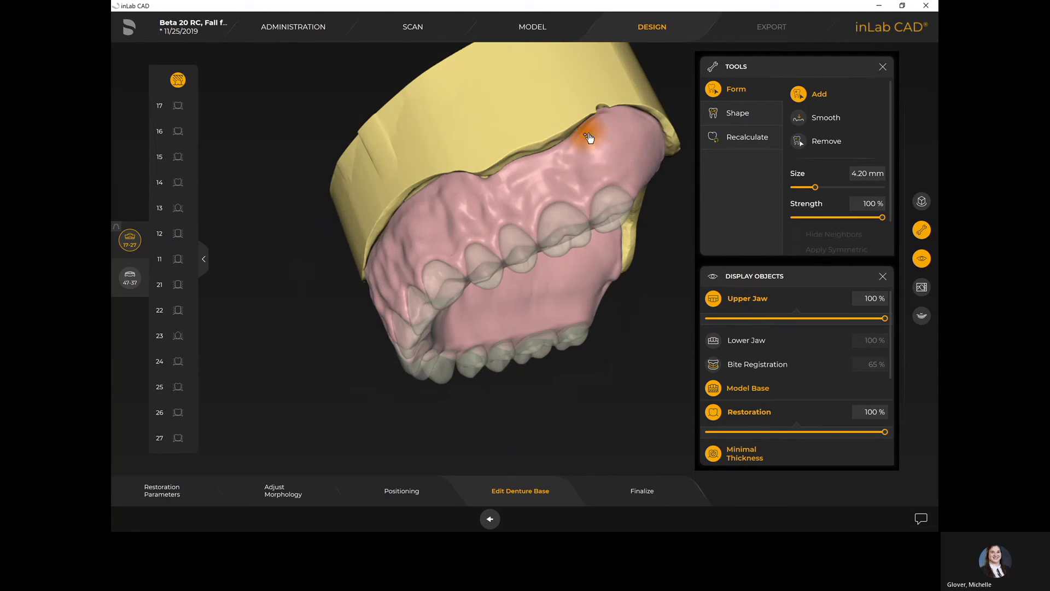
mouse_move(605, 342)
right_down()
mouse_move(582, 316)
mouse_move(596, 287)
right_up()
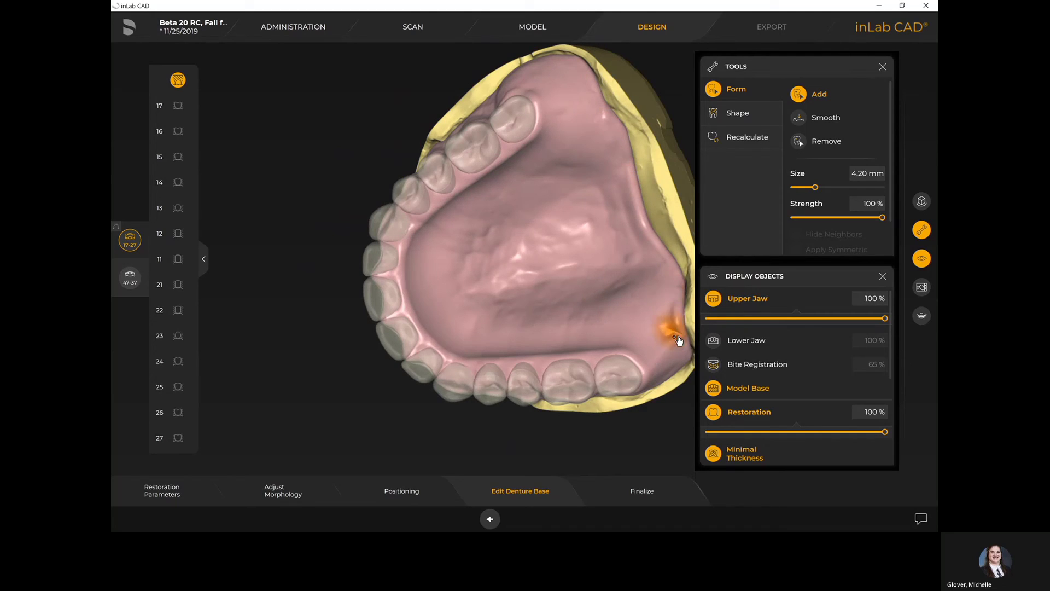
Smooth the posterior palatal area of the upper denture base with a 9.07 mm Smooth brush
click(800, 118)
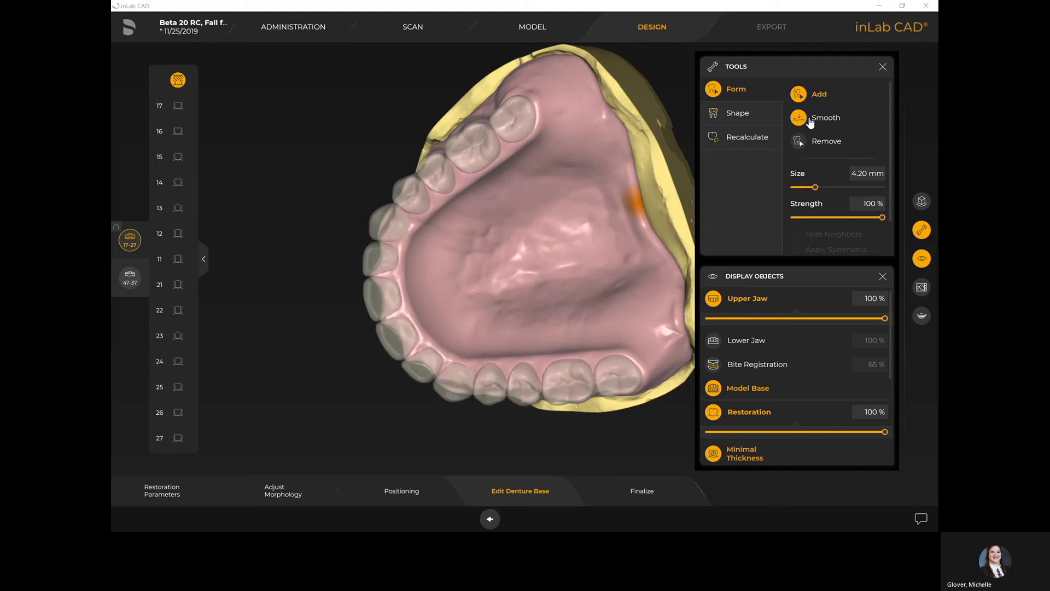
ctrl+scroll(628, 222, up, 5)
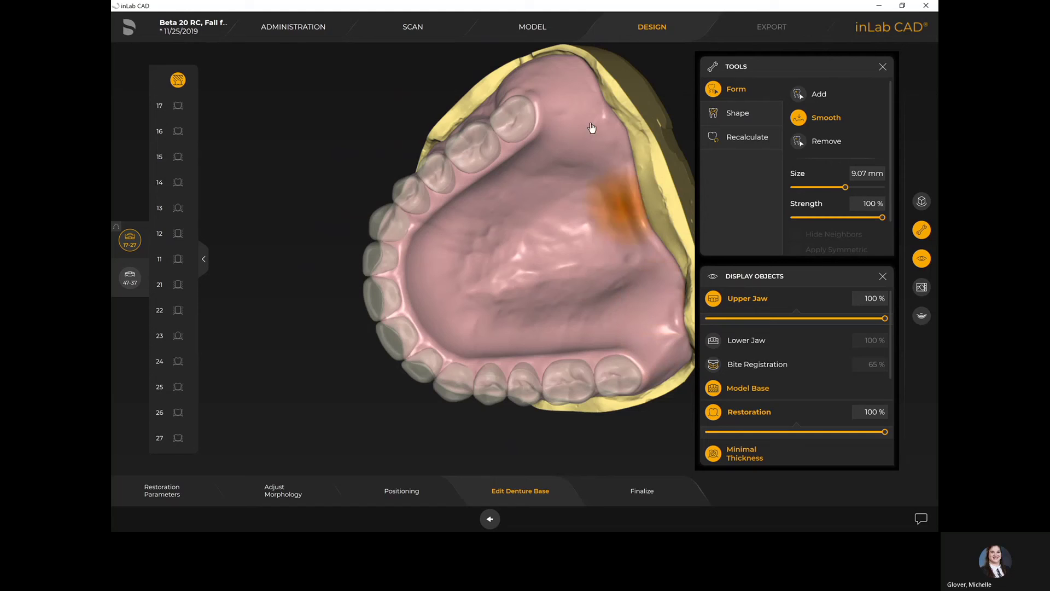
middle_drag(350, 167, 711, 121)
Build up the upper denture base behind the last molar with the Add brush at 9.07 mm
click(802, 103)
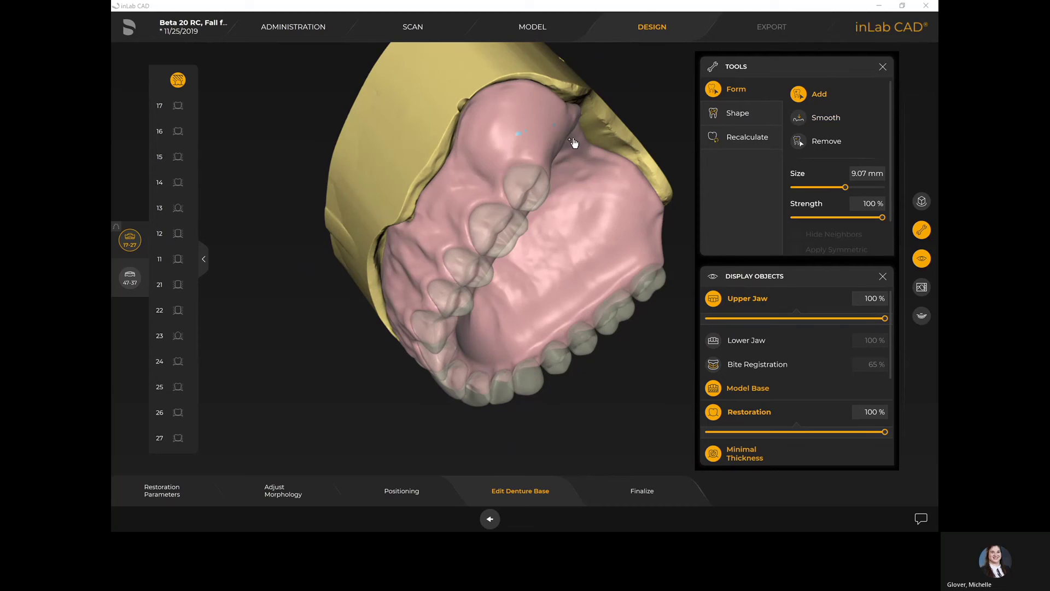
middle_drag(467, 223, 343, 175)
mouse_move(504, 399)
middle_down()
mouse_move(509, 368)
mouse_move(501, 383)
middle_up()
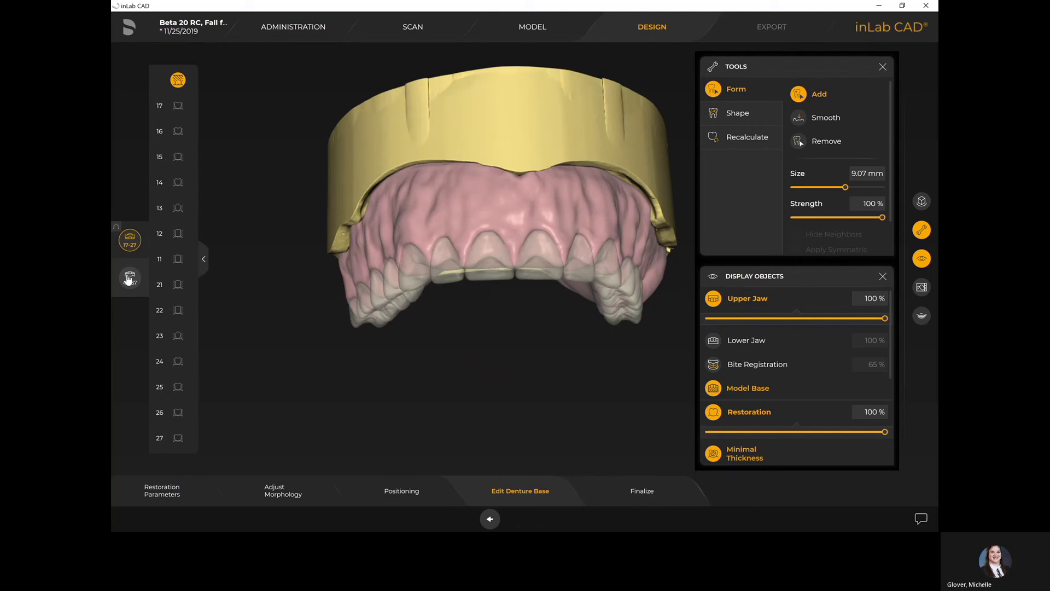
Isolate the lower jaw with its denture (47-37) and smooth the outer gum surface with the 9.07 mm brush
click(714, 340)
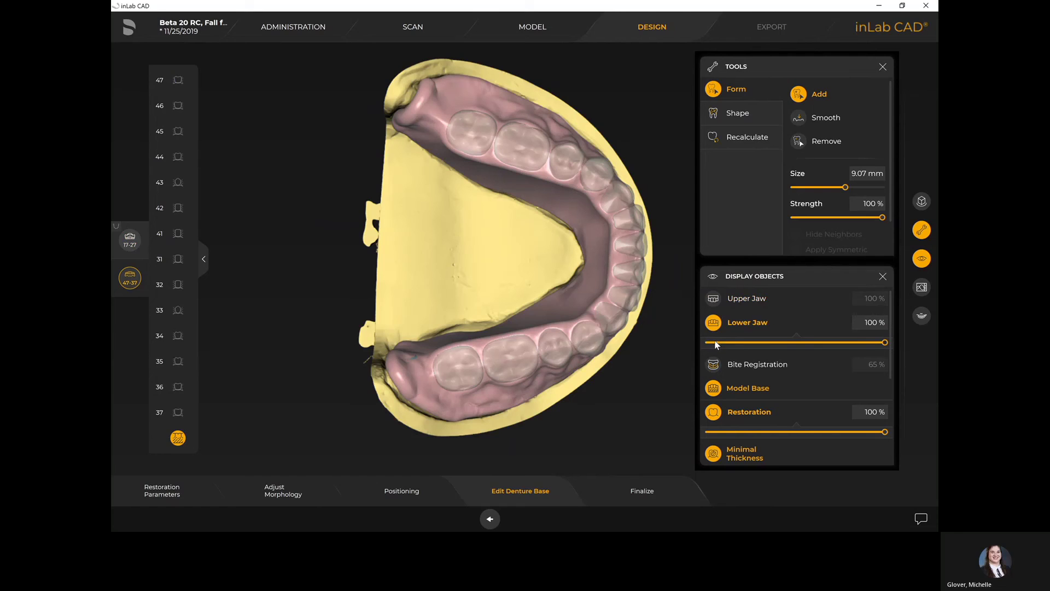
right_drag(592, 386, 377, 366)
click(827, 121)
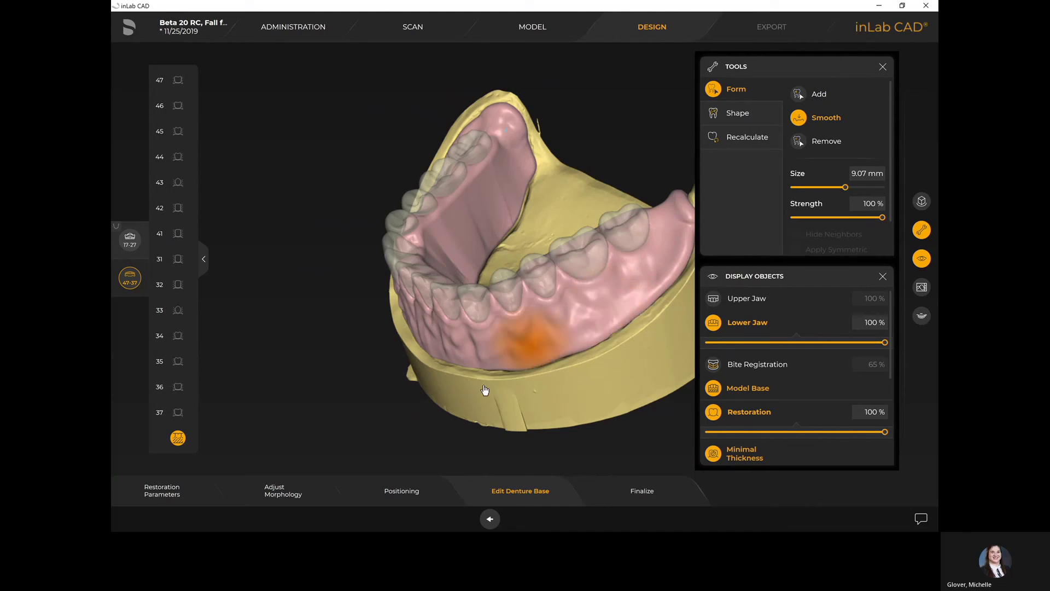
mouse_move(272, 298)
right_down()
mouse_move(341, 328)
mouse_move(382, 323)
right_up()
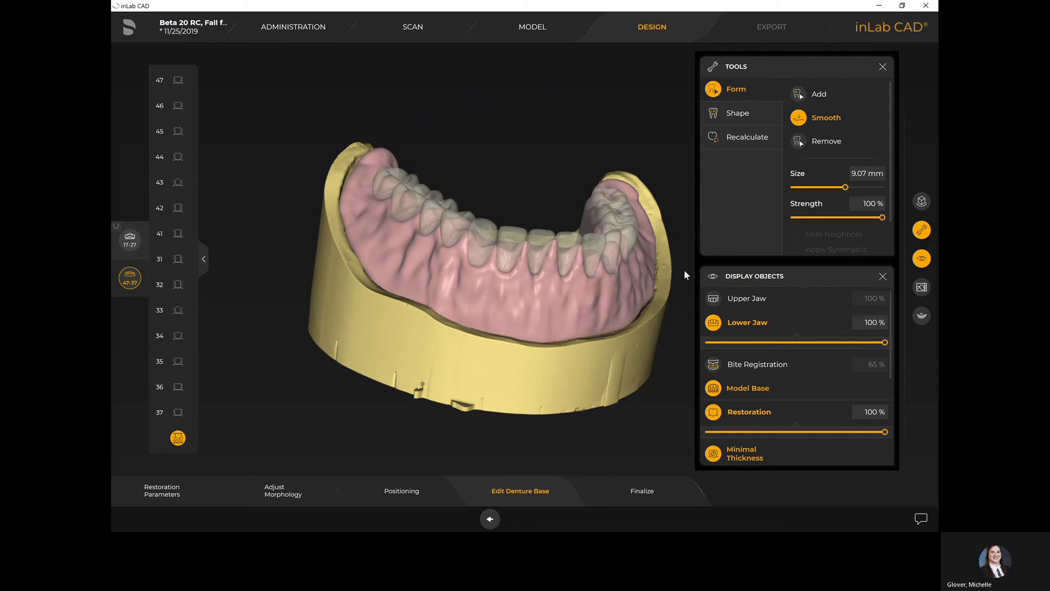
Show the upper jaw again, reactivate the upper denture (17-27), and open the Shape tool
click(712, 301)
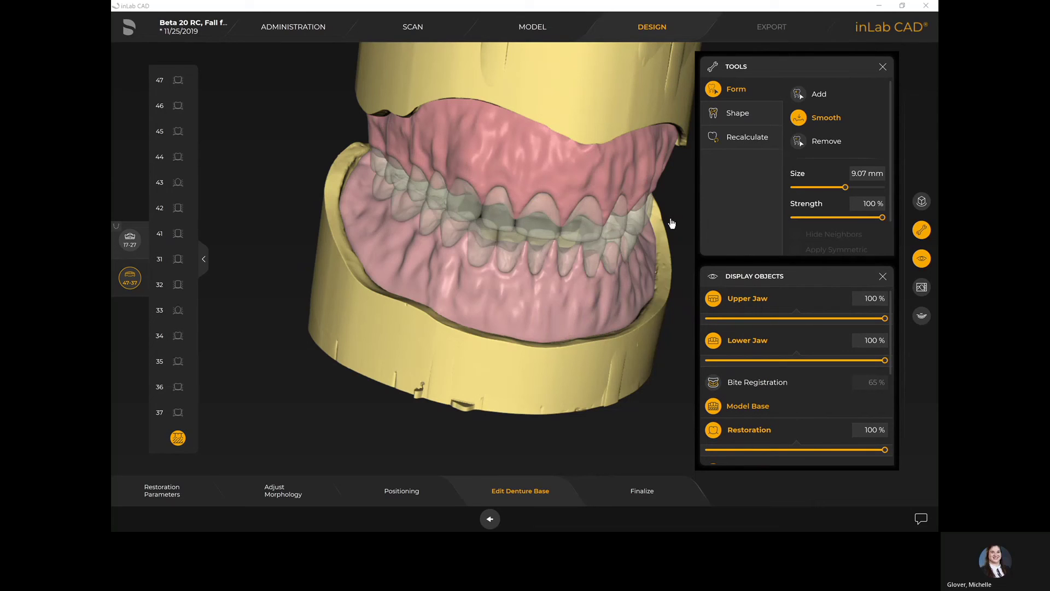
double_click(669, 193)
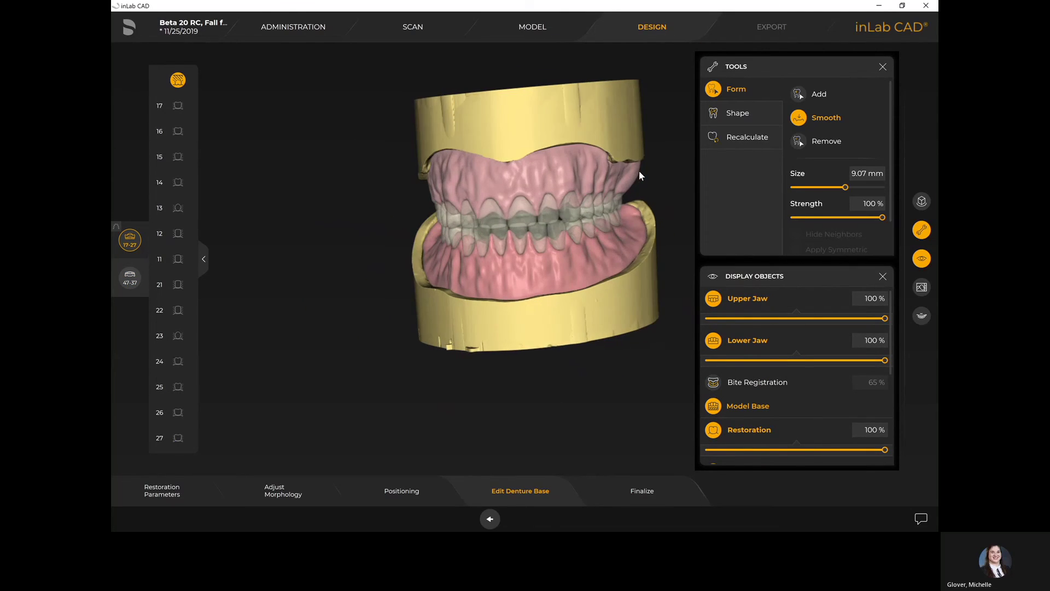
click(734, 119)
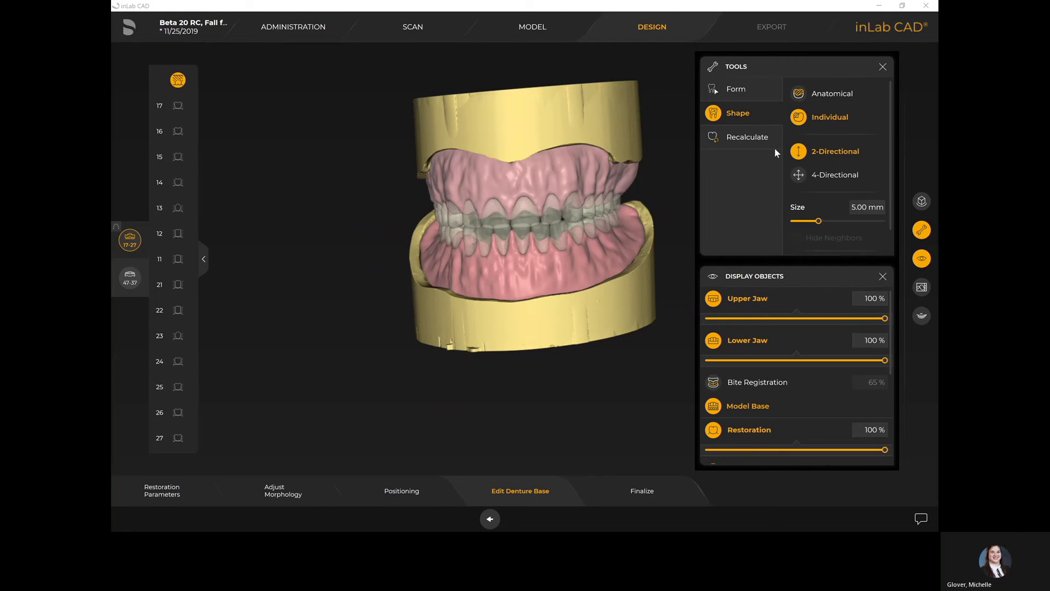
Continue to Finalize, examine both finished dentures from the front, and look at the Smile Design options
click(647, 491)
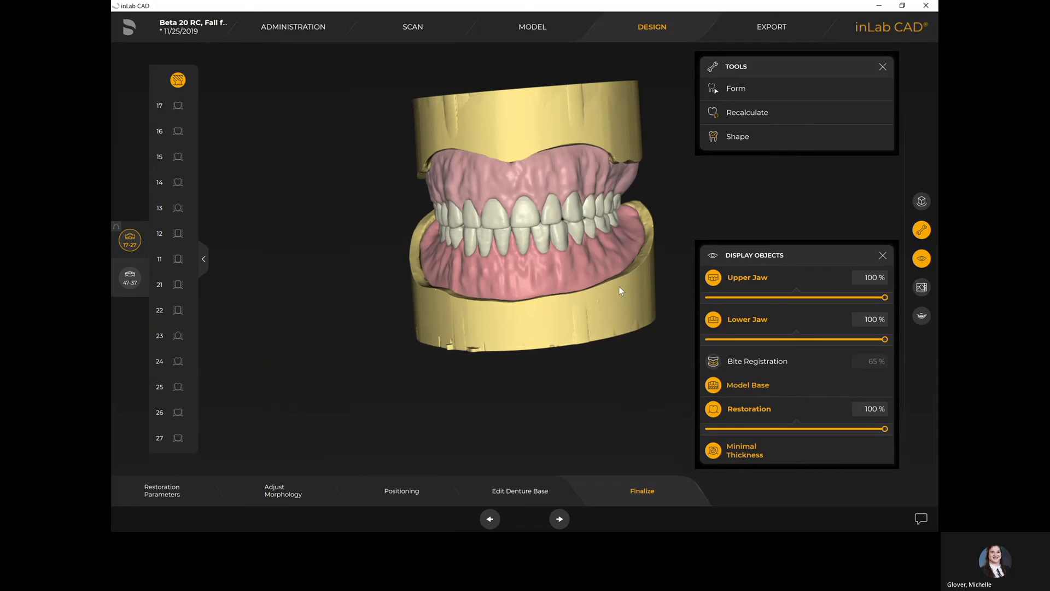
mouse_move(618, 149)
middle_down()
mouse_move(655, 150)
mouse_move(625, 146)
mouse_move(634, 156)
middle_up()
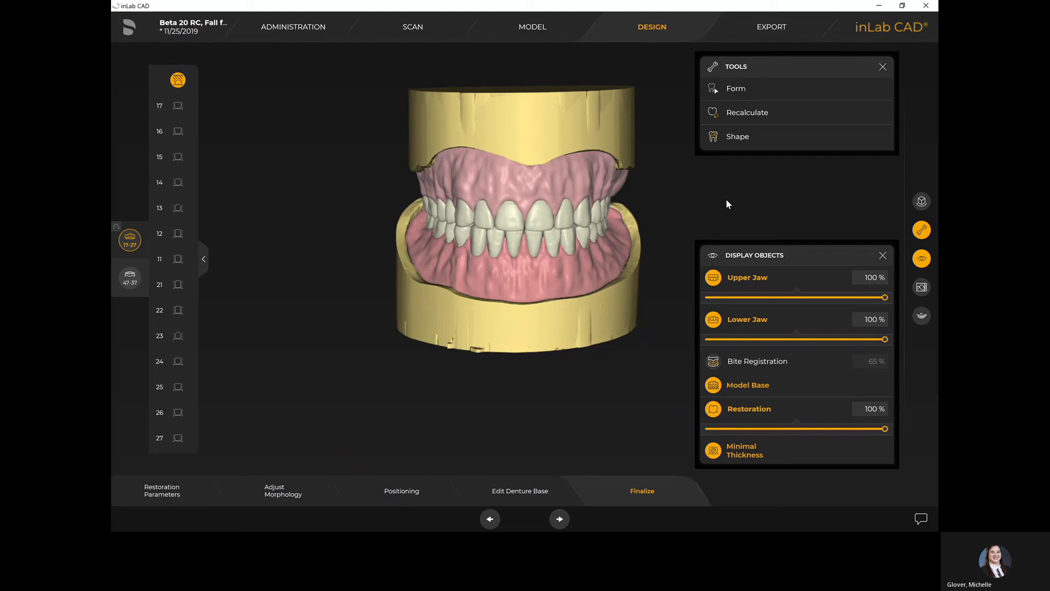
middle_drag(685, 212, 715, 208)
middle_drag(528, 136, 898, 192)
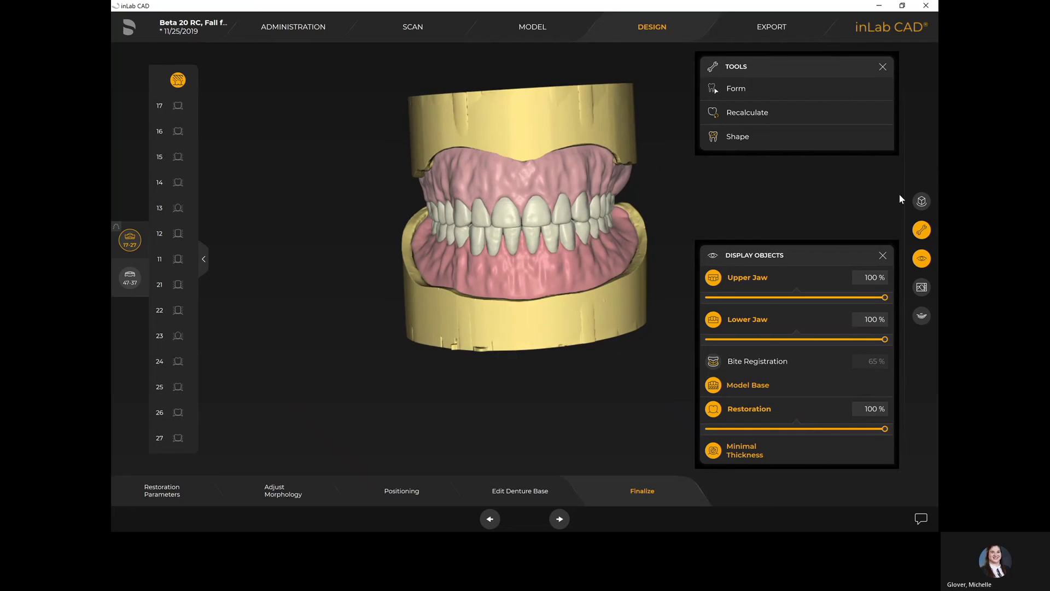
click(921, 316)
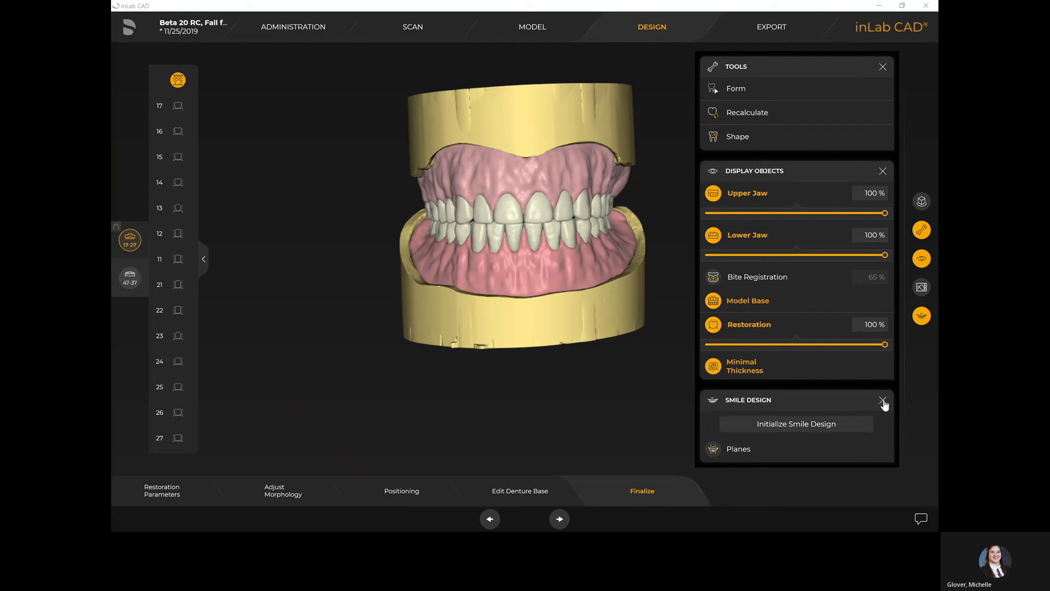
click(883, 402)
Continue to the Export phase and inspect the lower denture base preview with its tooth sockets
click(776, 29)
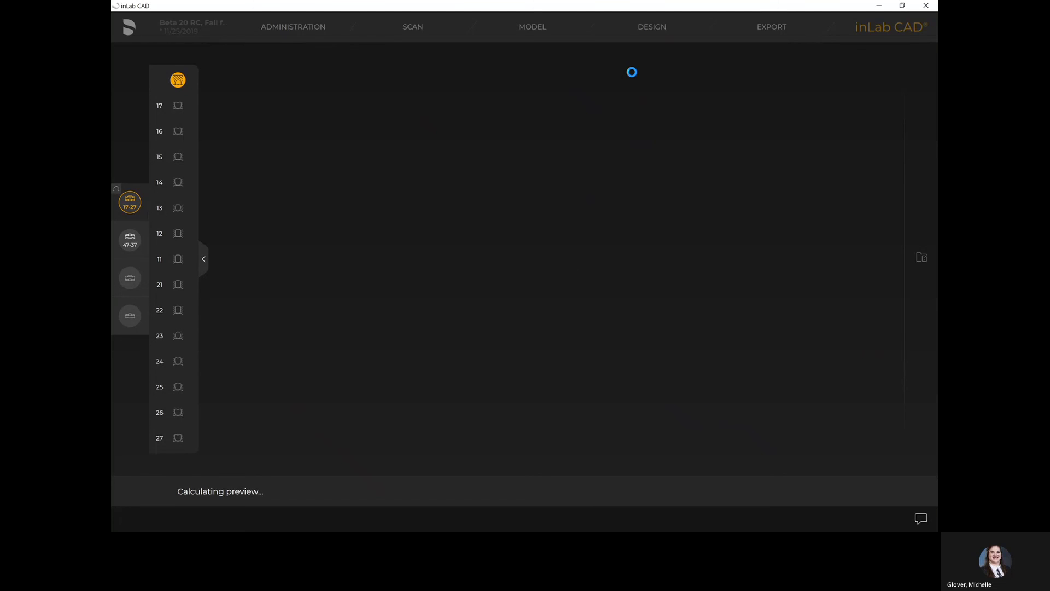
middle_drag(701, 339, 415, 118)
middle_drag(626, 248, 645, 231)
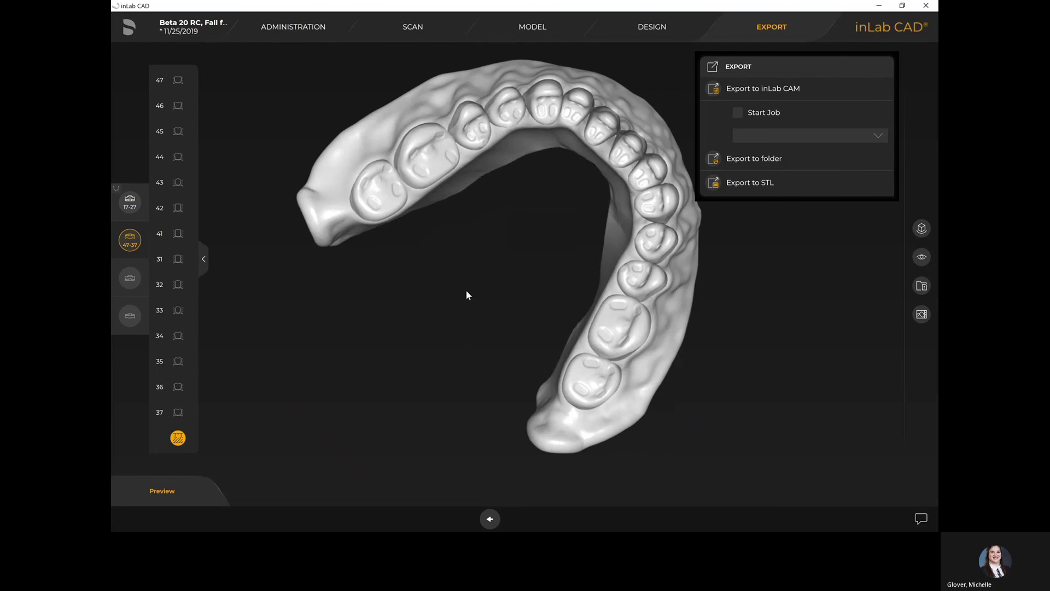
Display the export preview of the upper denture with its teeth and examine it from several sides
click(129, 277)
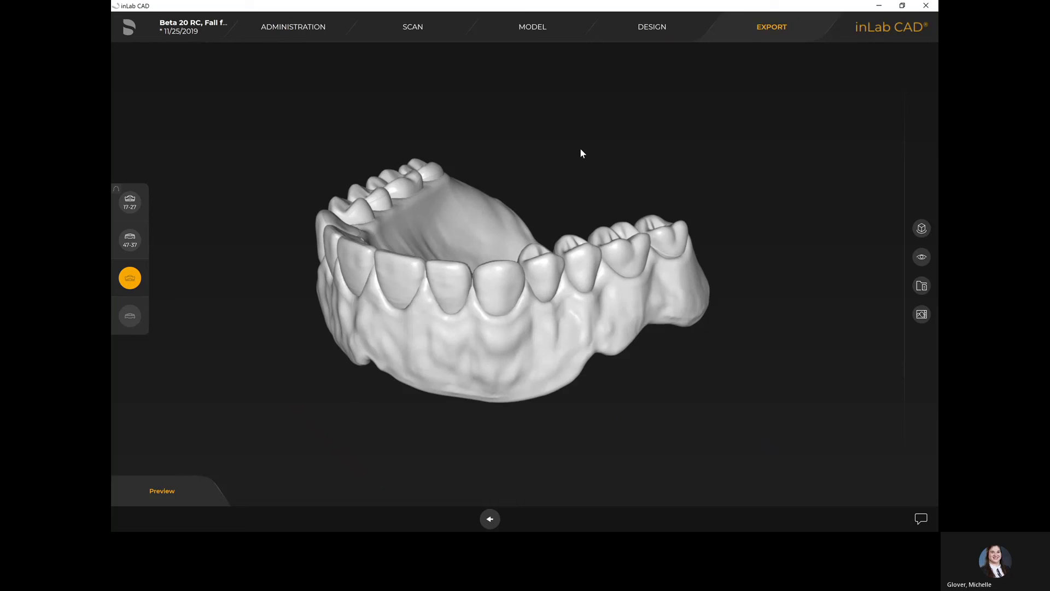
drag(622, 173, 563, 394)
drag(481, 312, 608, 249)
drag(535, 226, 607, 211)
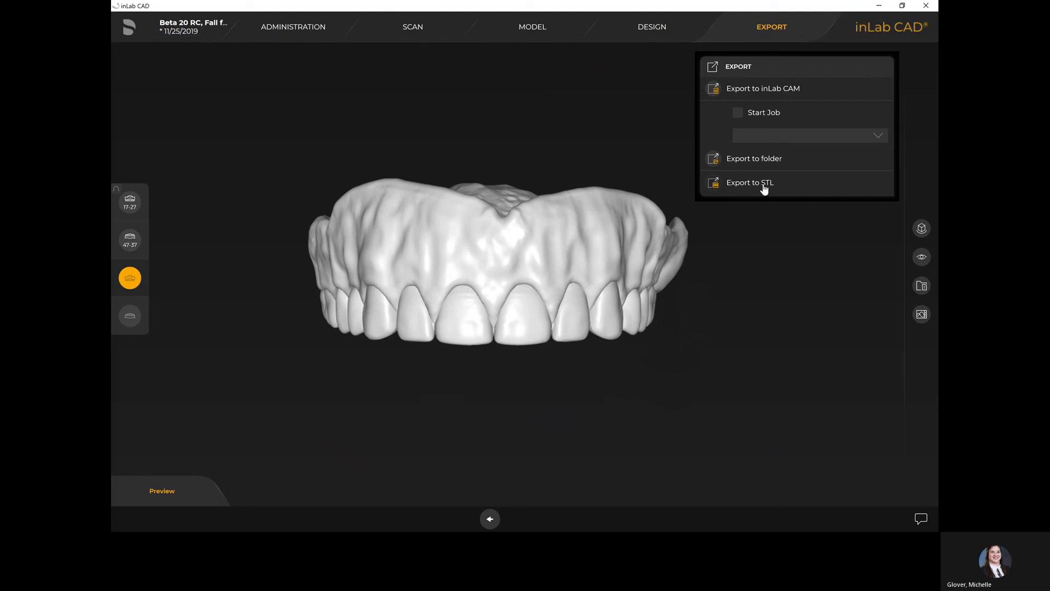